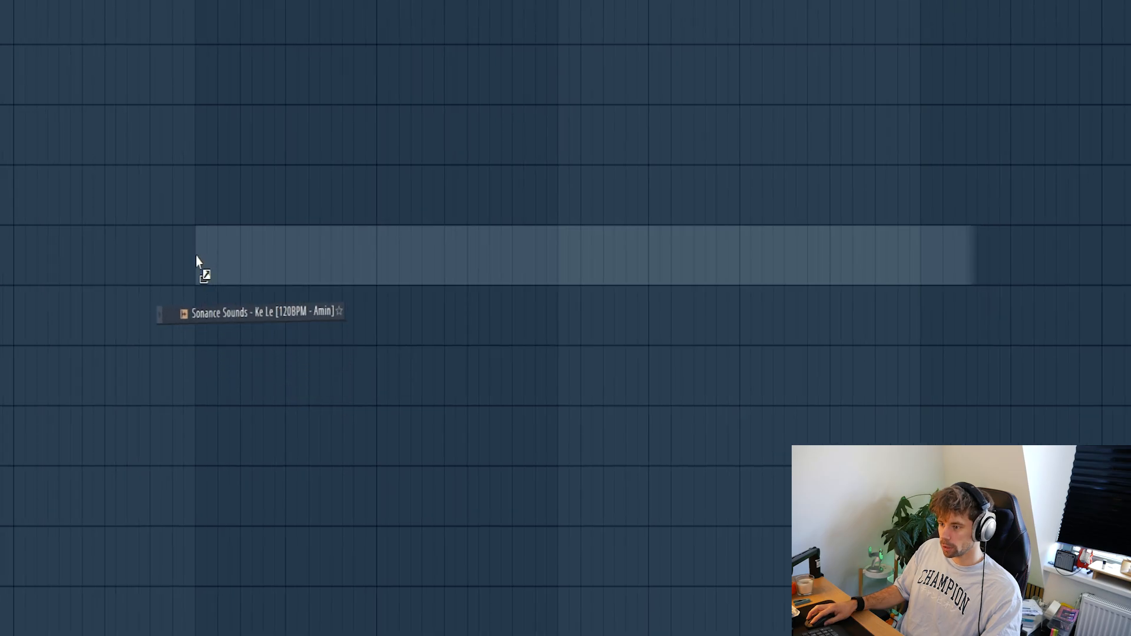
Play the Ke Le vocal and solo the 399.78 Hz dip in the first FabFilter Pro-Q 3 on the Lead with fx channel.
key(space)
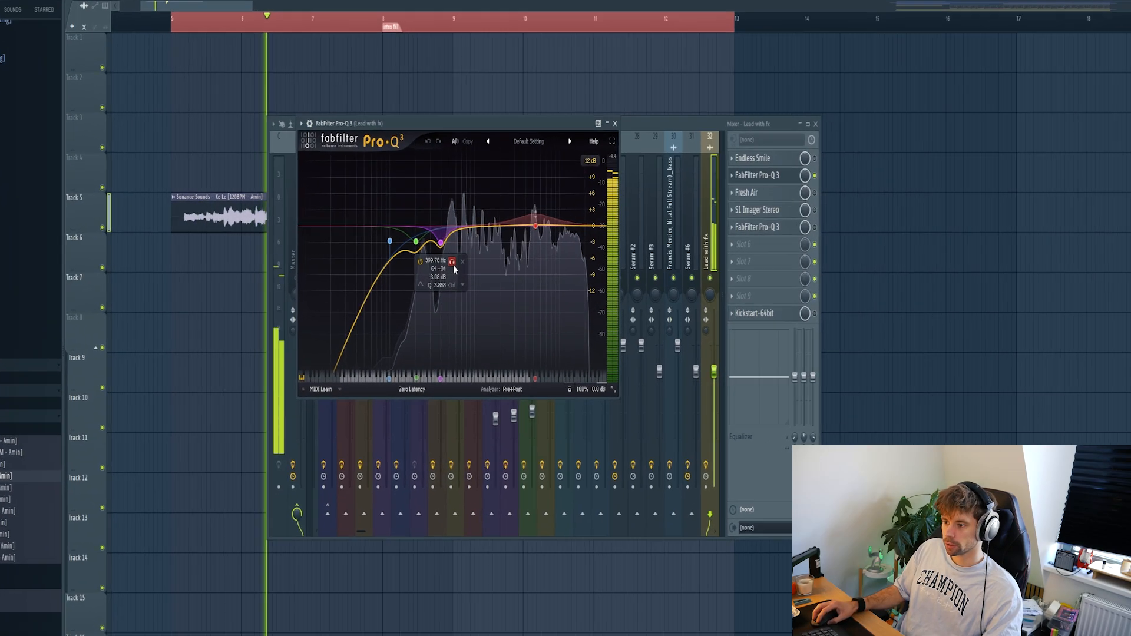
click(454, 258)
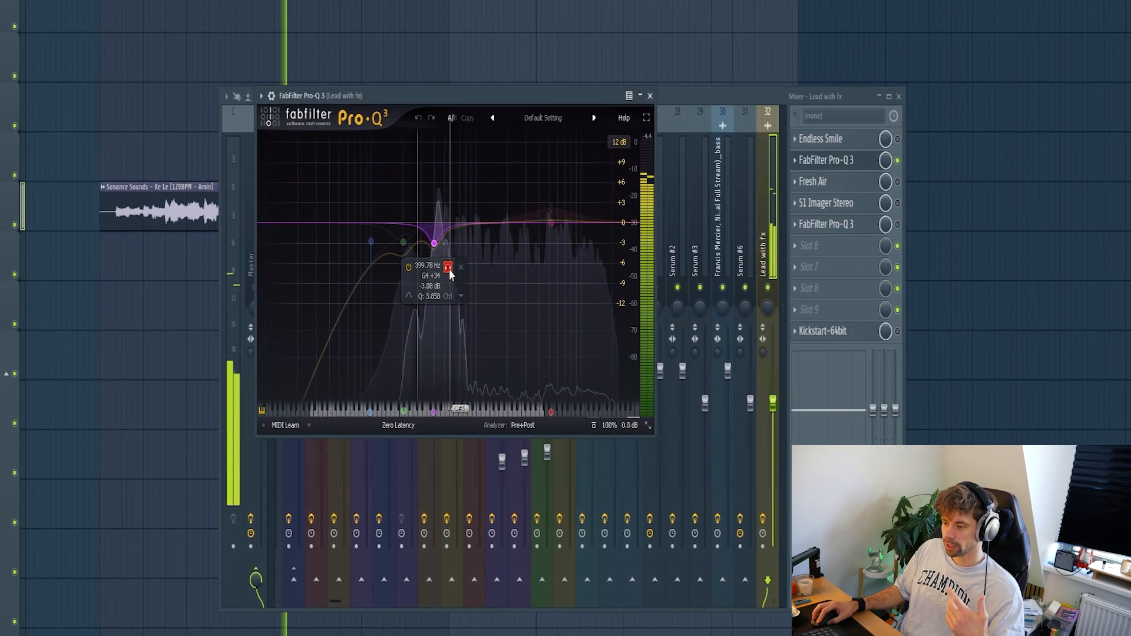
click(566, 155)
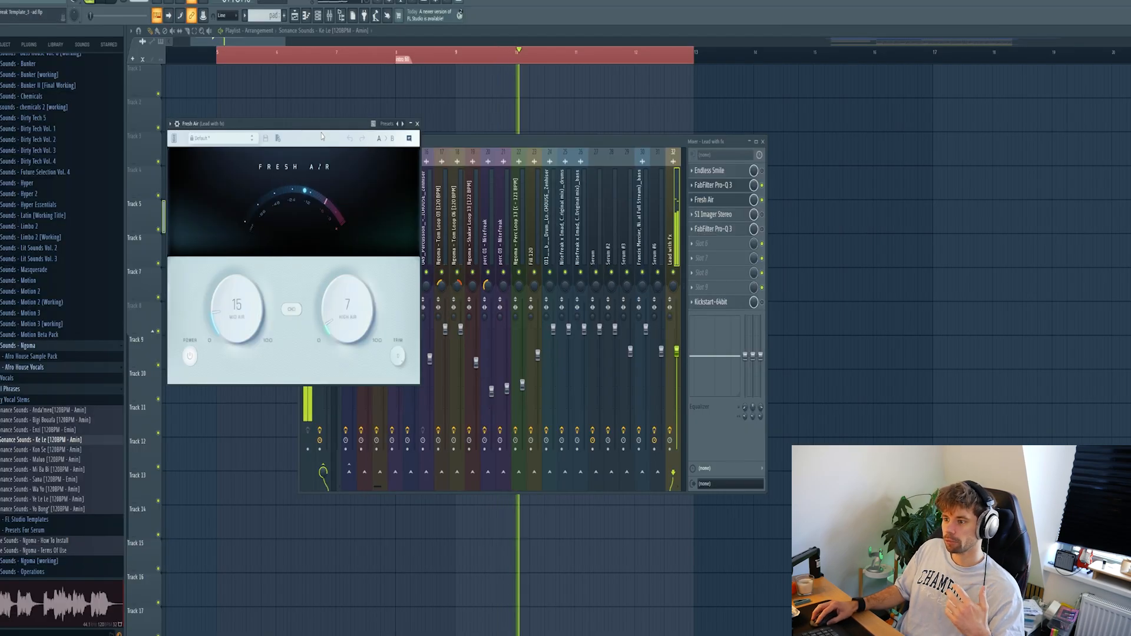
Examine the Fresh Air, S1 Imager Stereo and second FabFilter Pro-Q 3 effects on the vocal channel, soloing the EQ's low-mid dip.
drag(321, 137, 494, 169)
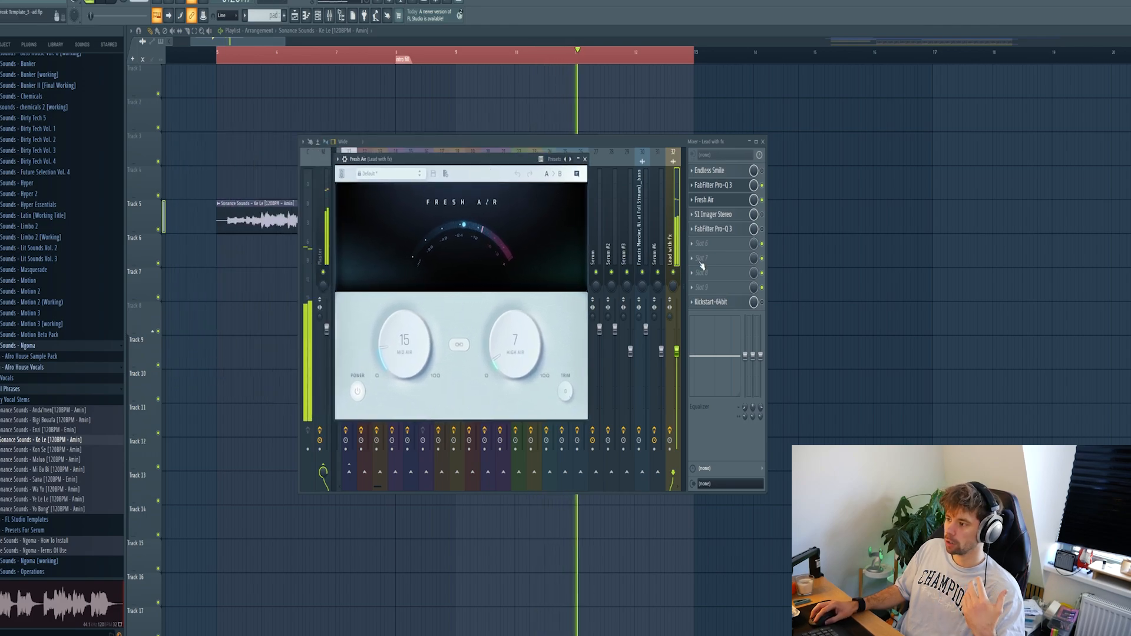
click(713, 214)
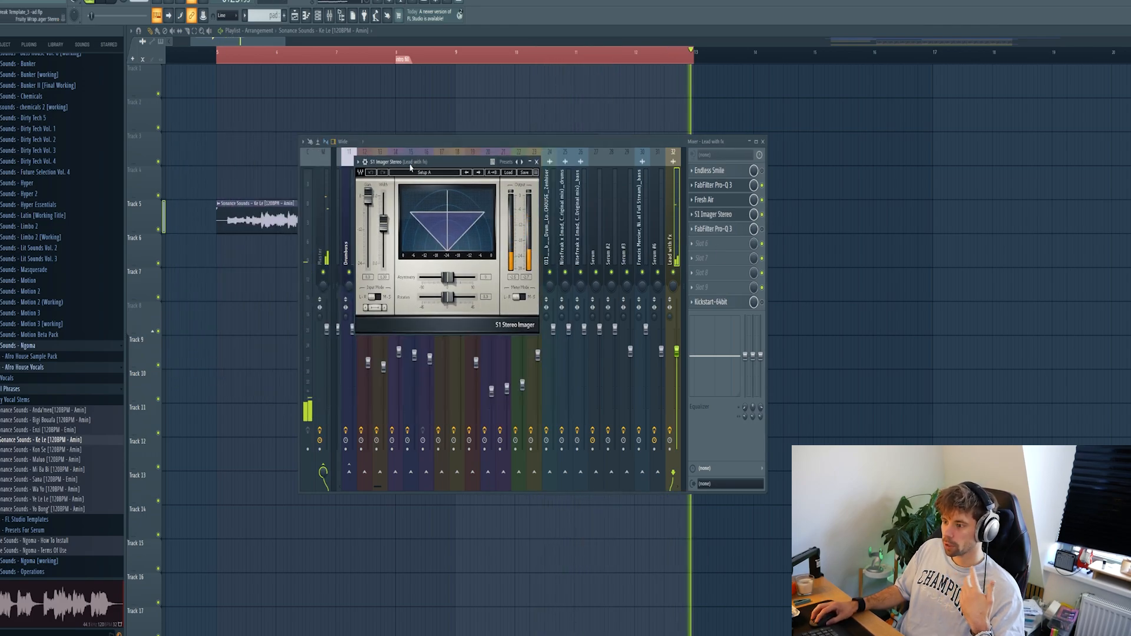
click(734, 230)
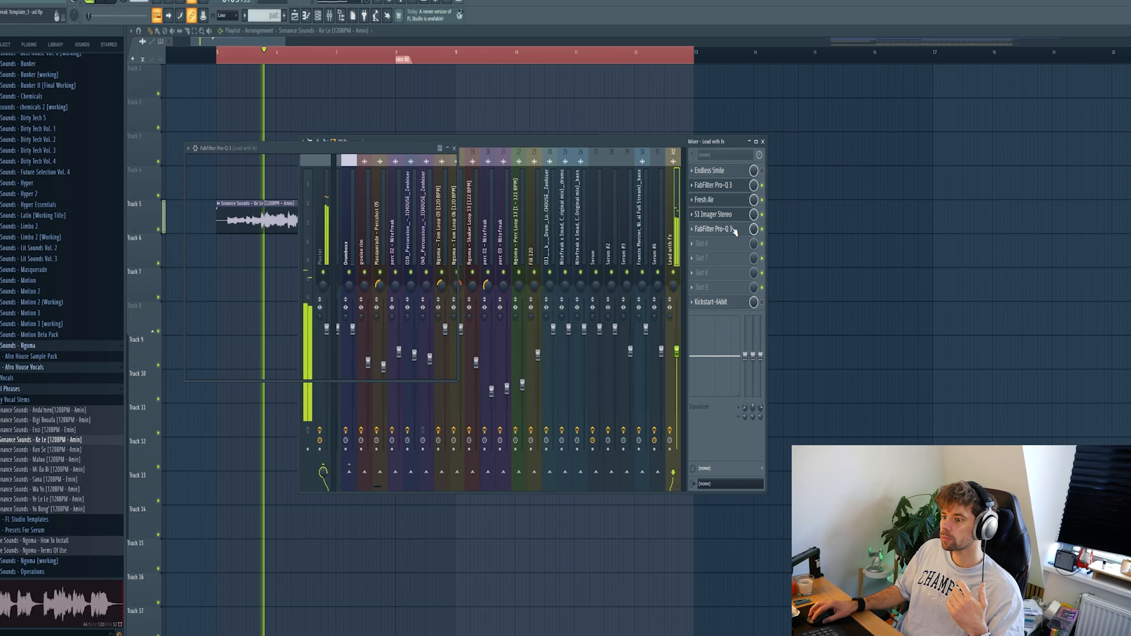
drag(365, 148, 459, 176)
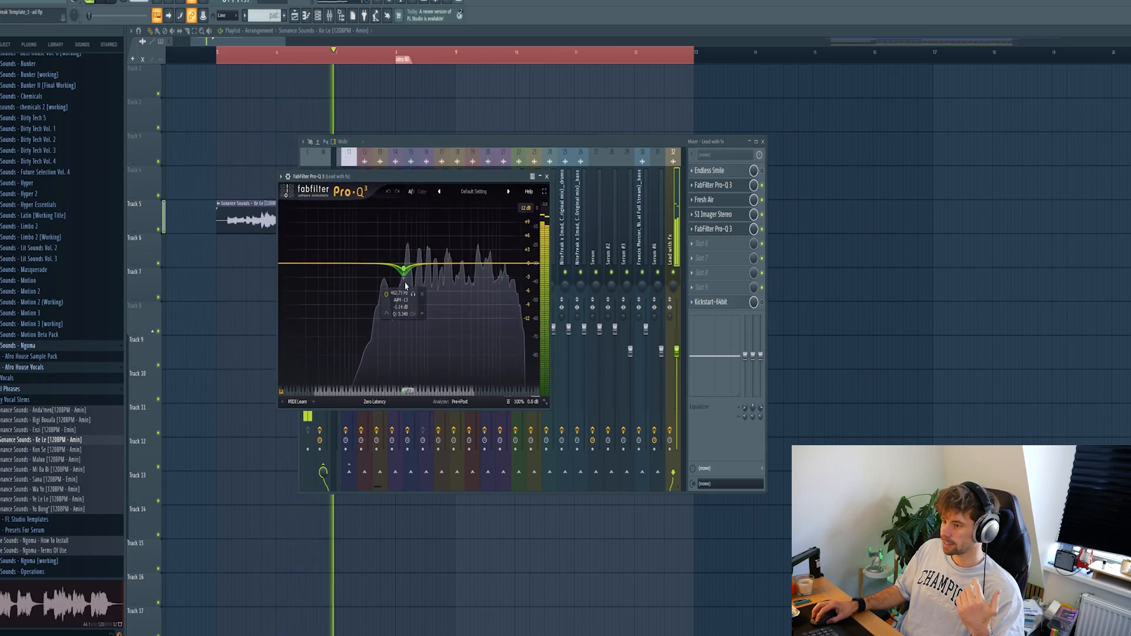
click(412, 298)
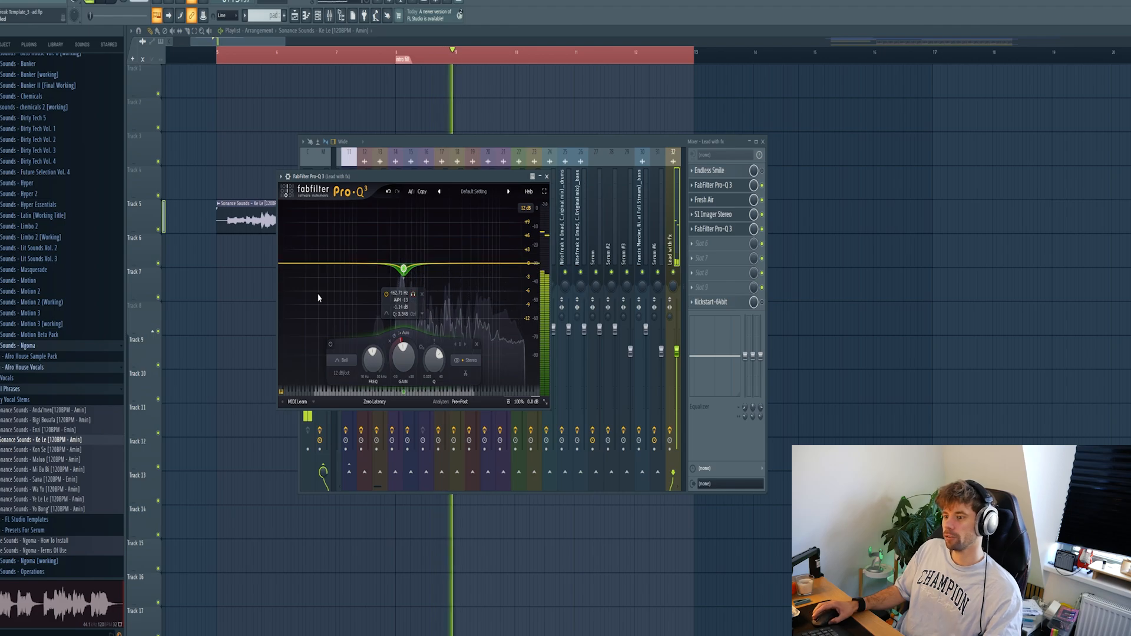
click(227, 294)
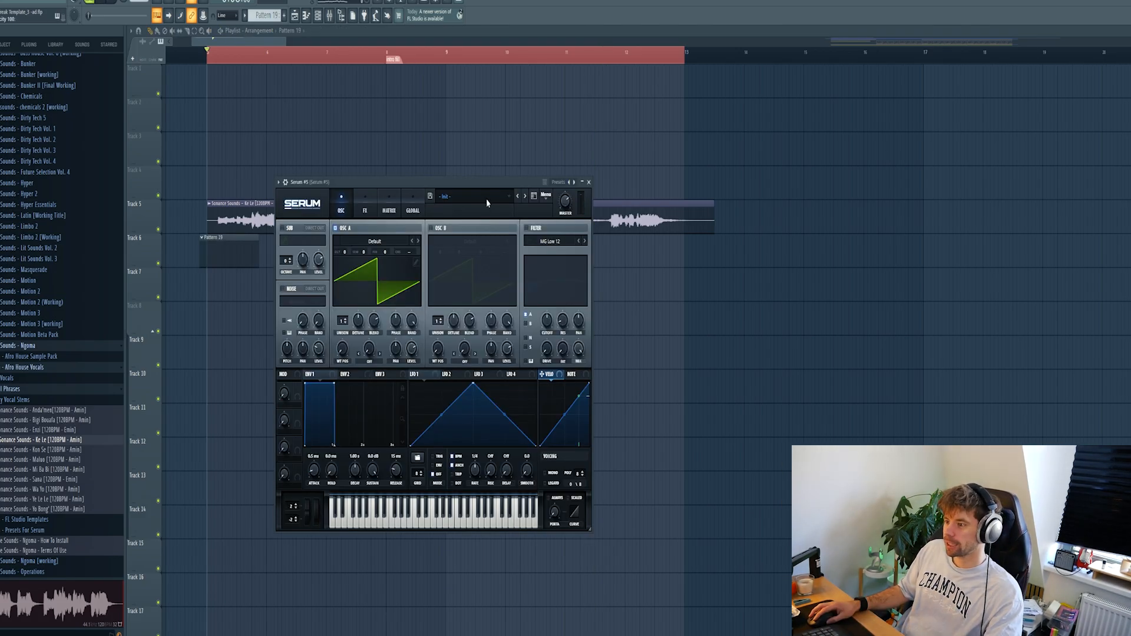
Load the Reese - Mechanic preset from the Ngoma presets into Serum #5.
click(486, 204)
mouse_move(484, 210)
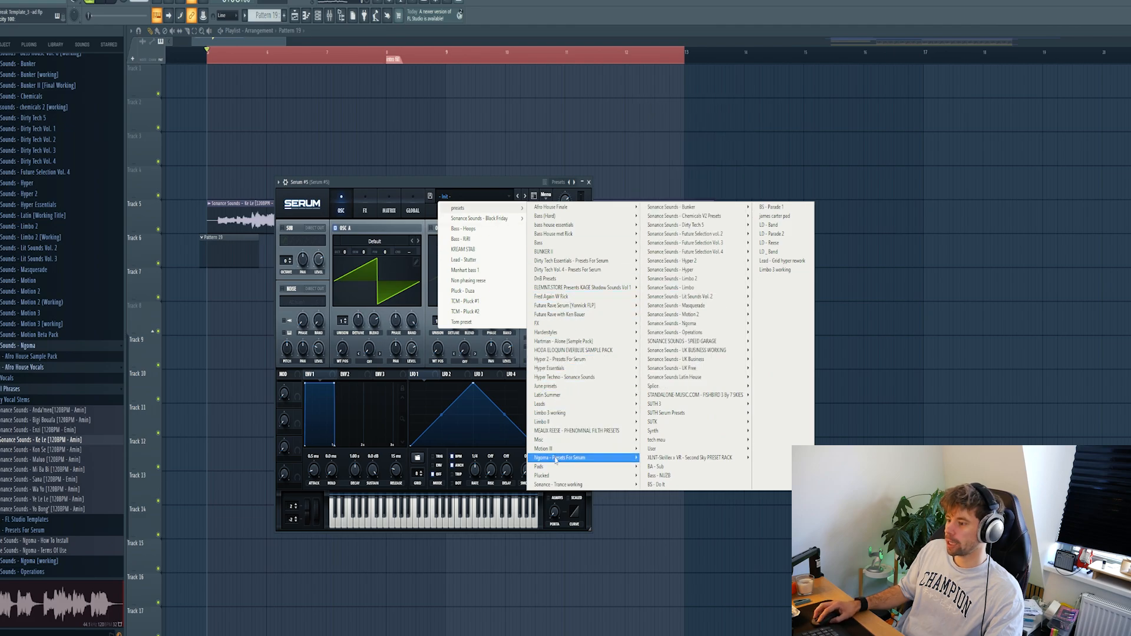
mouse_move(567, 458)
click(720, 359)
click(525, 198)
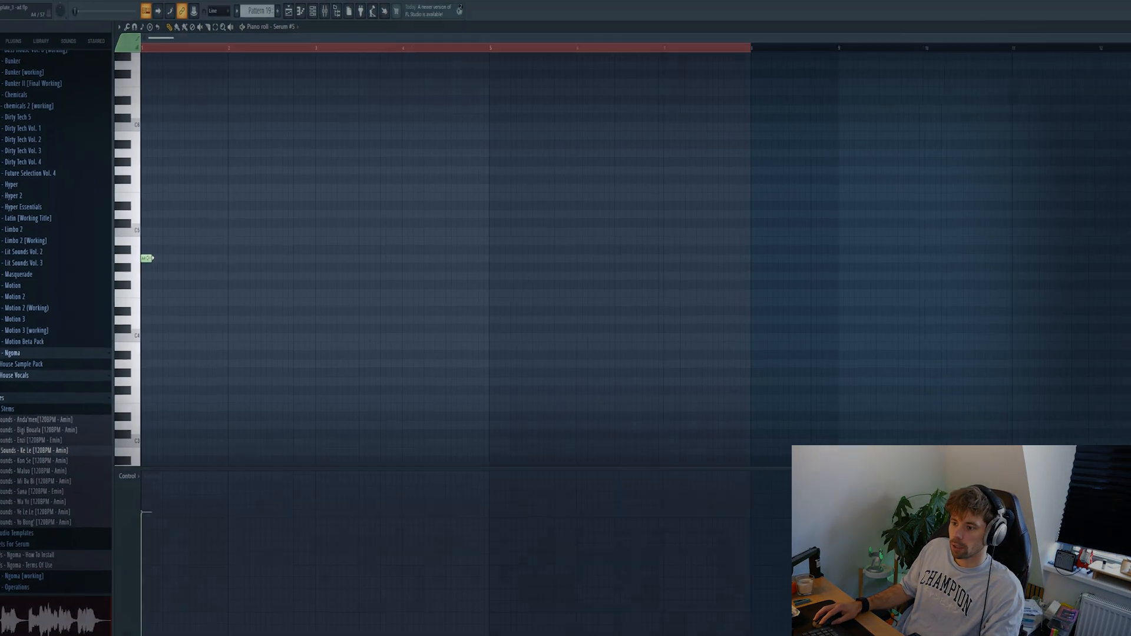
Enter a two-bar A4 note at the start of Serum #5's piano roll and play it back.
drag(162, 254, 321, 263)
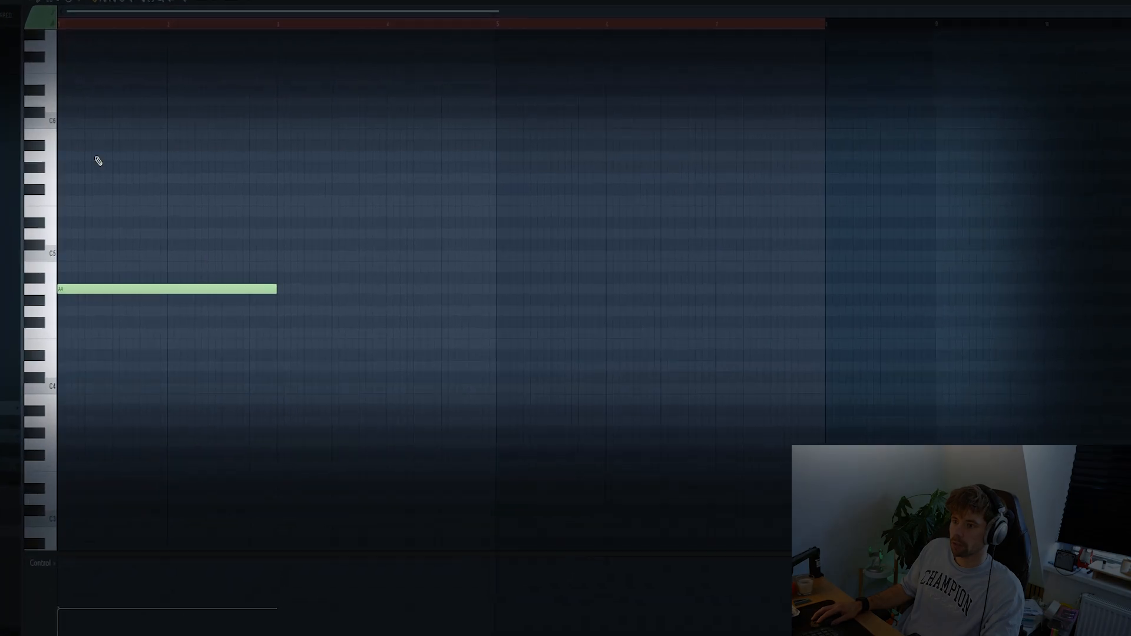
key(space)
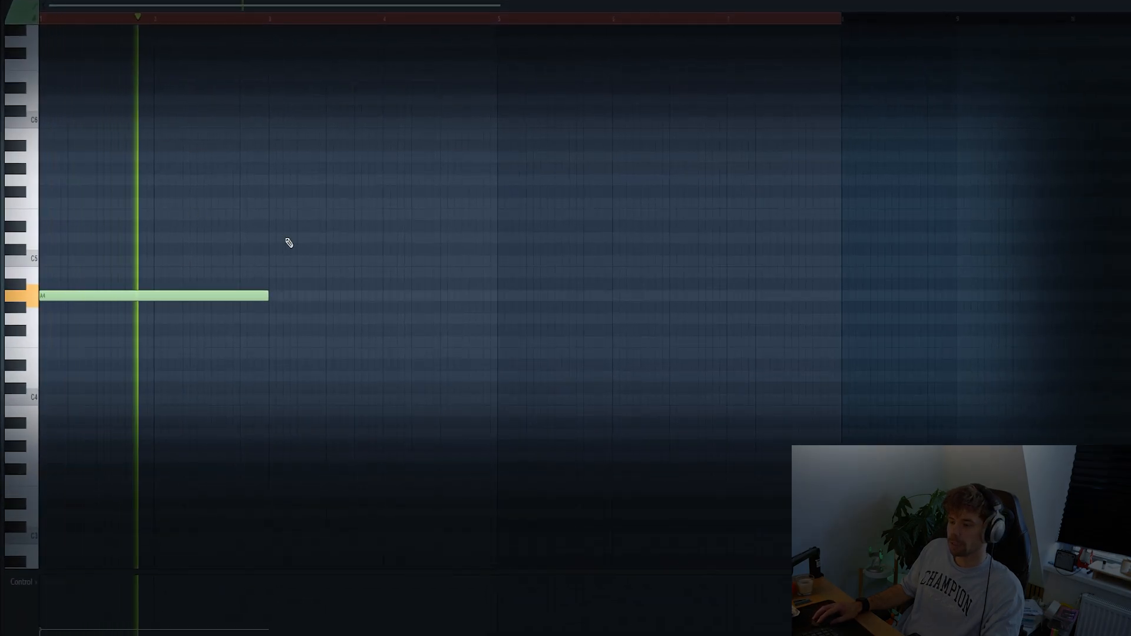
key(space)
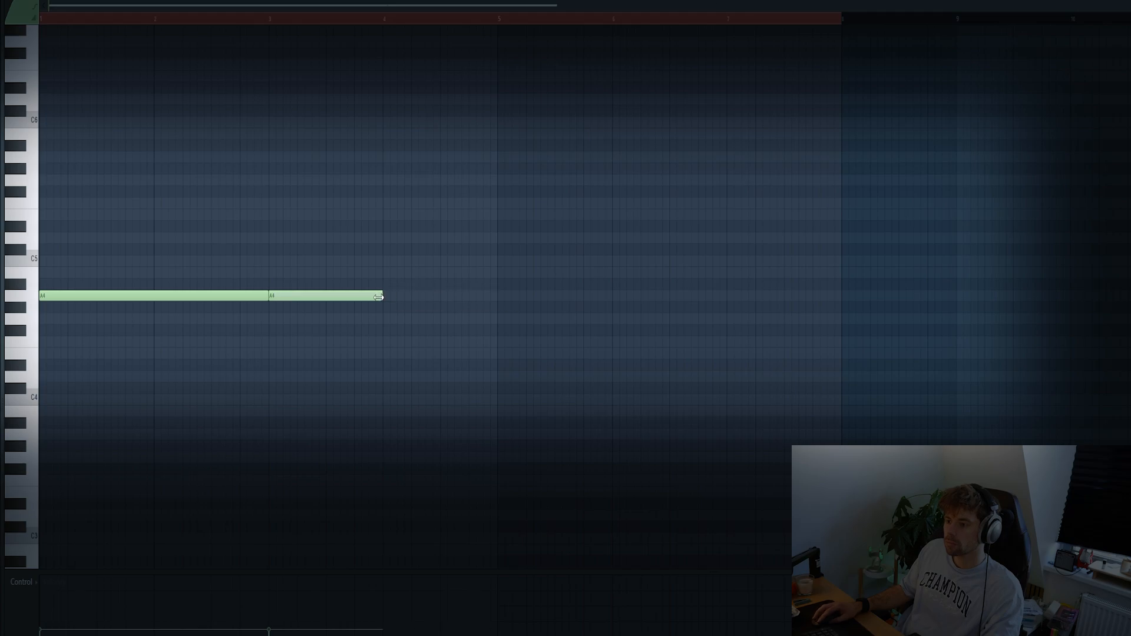
Add F5, C5, D5 and A5 notes in bars three and four, and duplicate the four-bar phrase.
drag(300, 299, 282, 251)
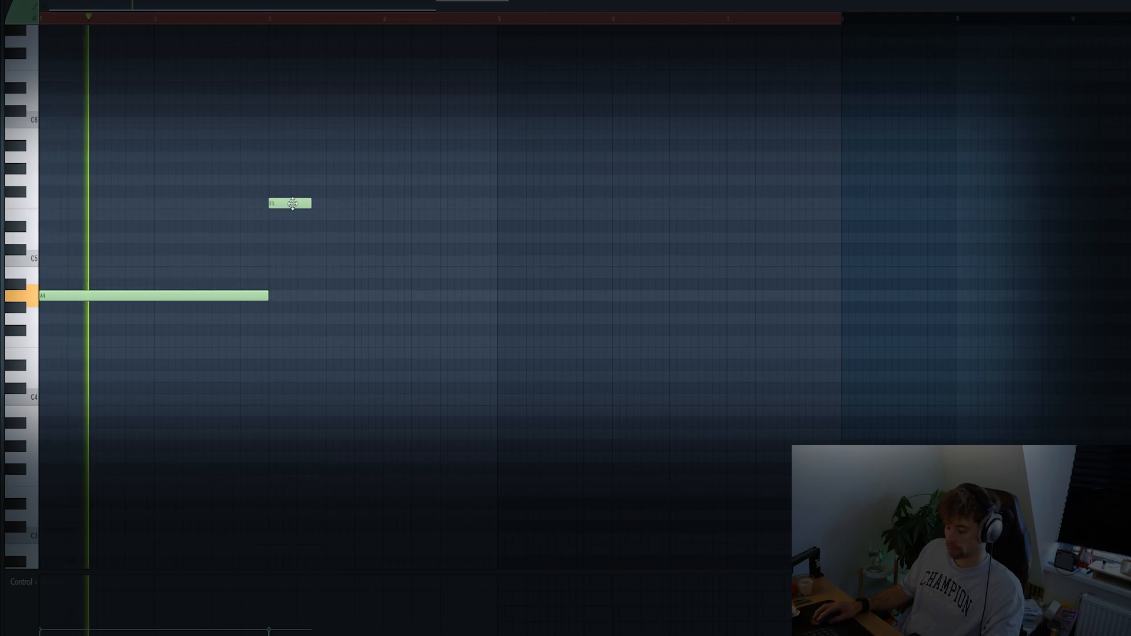
click(319, 256)
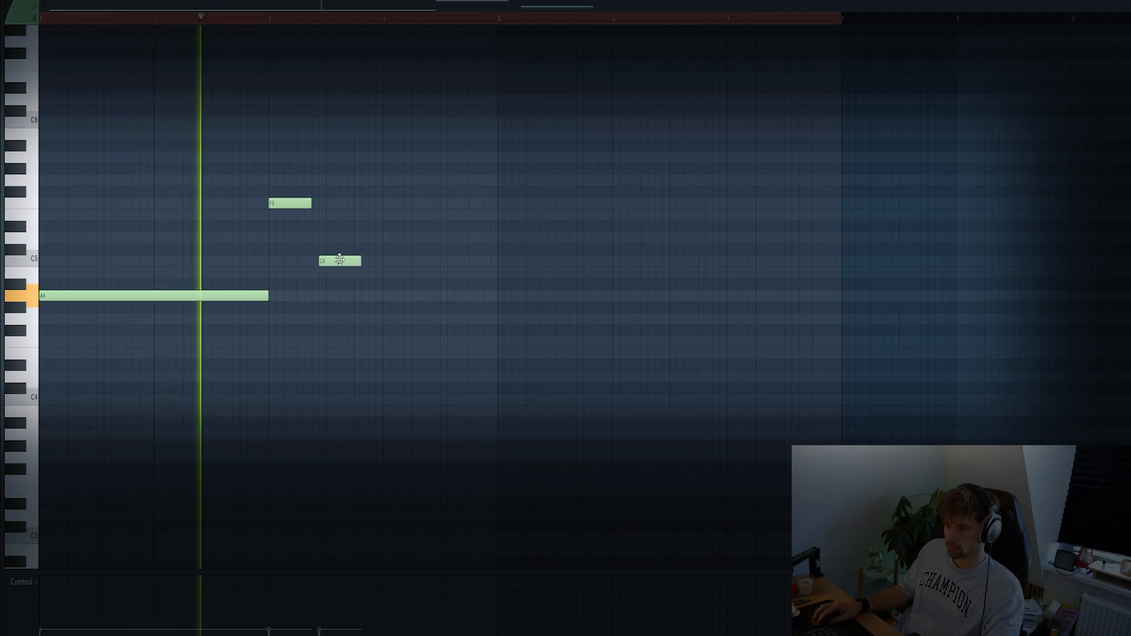
drag(325, 261, 384, 262)
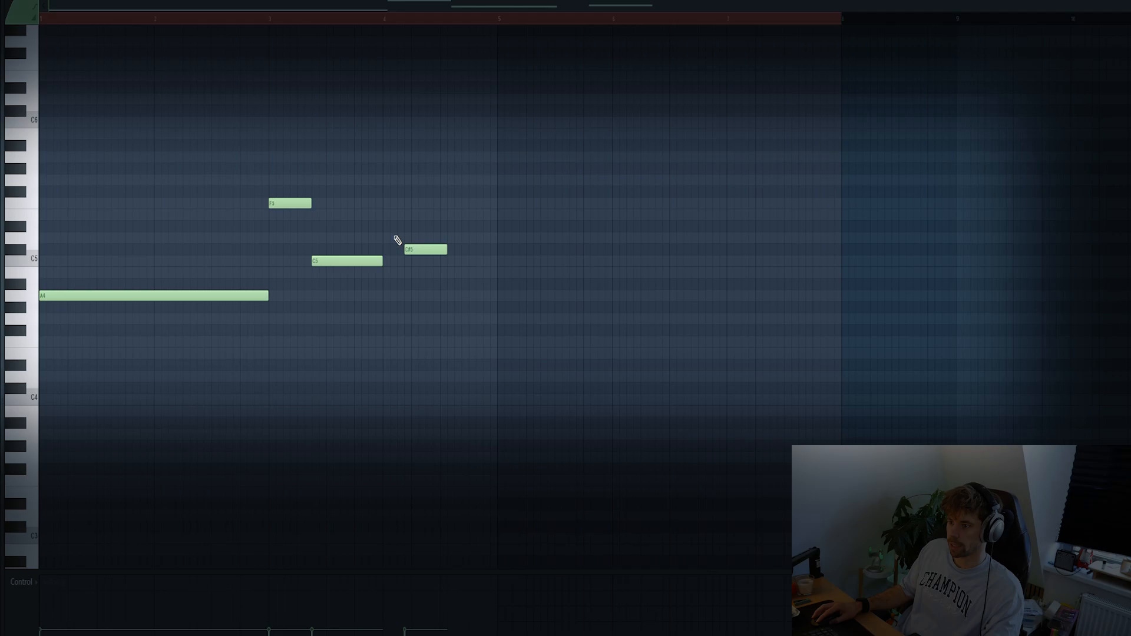
click(448, 156)
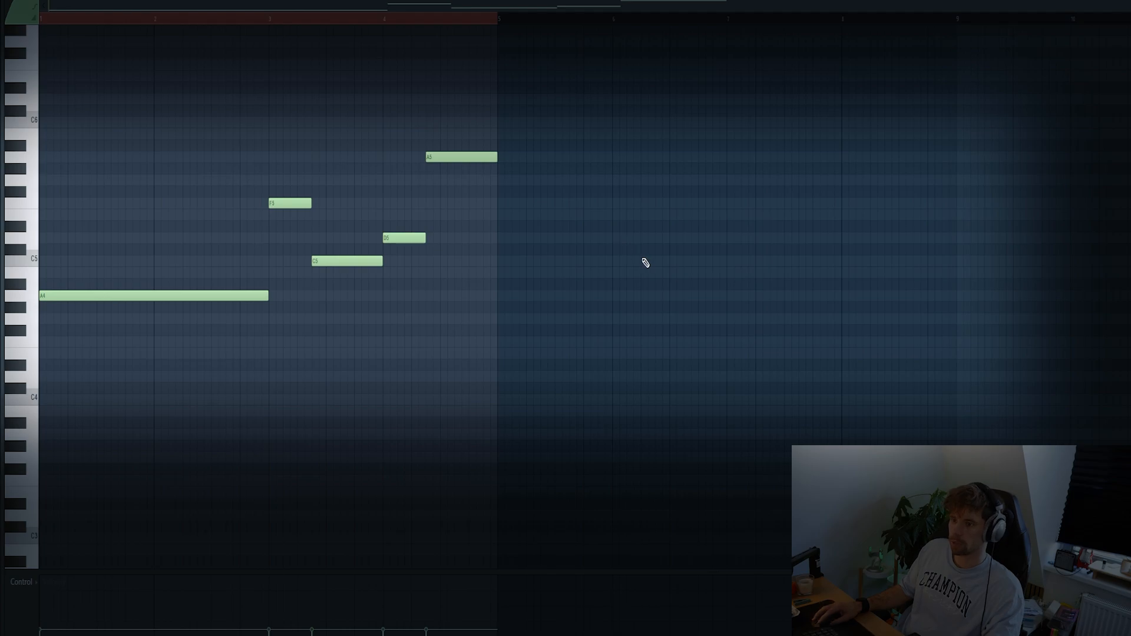
key(ctrl+b)
key(ctrl+a)
Examine the FabFilter Pro-C 2, Ozone 8 Imager, Saturn 2 and Kickstart effects on the Serum #5 mixer channel, soloing Saturn 2's low band.
key(F9)
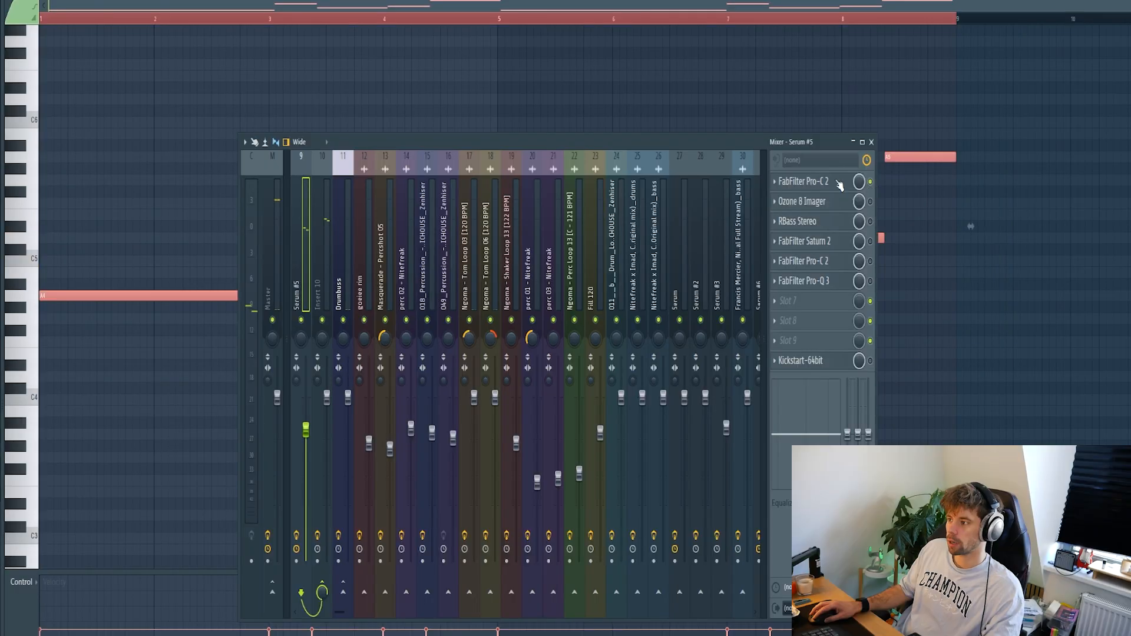
click(805, 182)
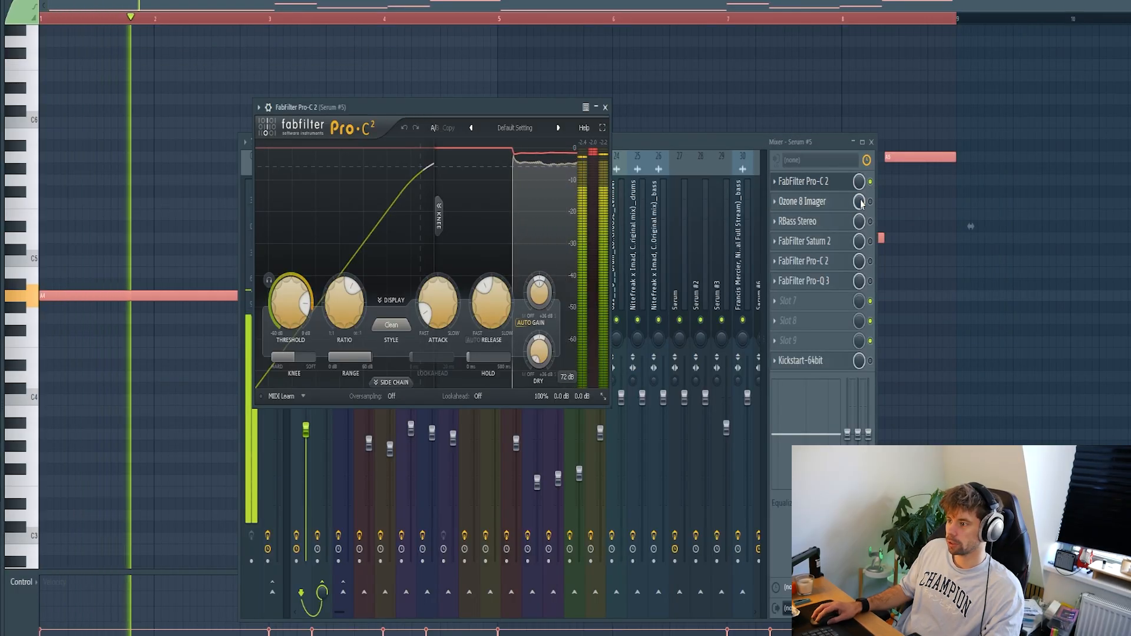
click(802, 201)
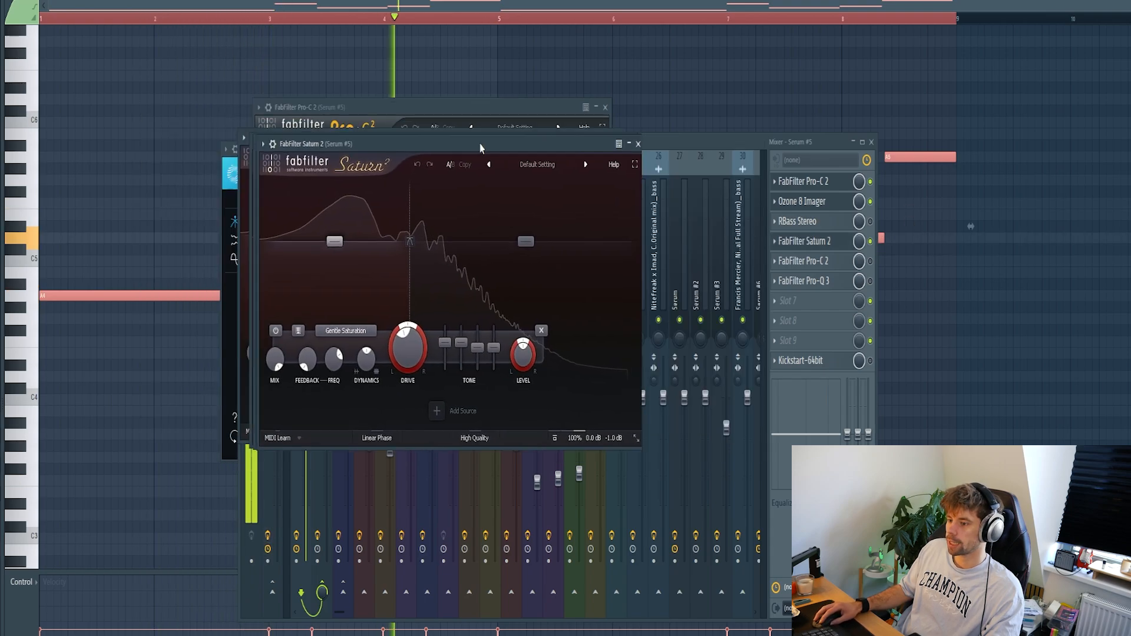
drag(481, 148, 497, 150)
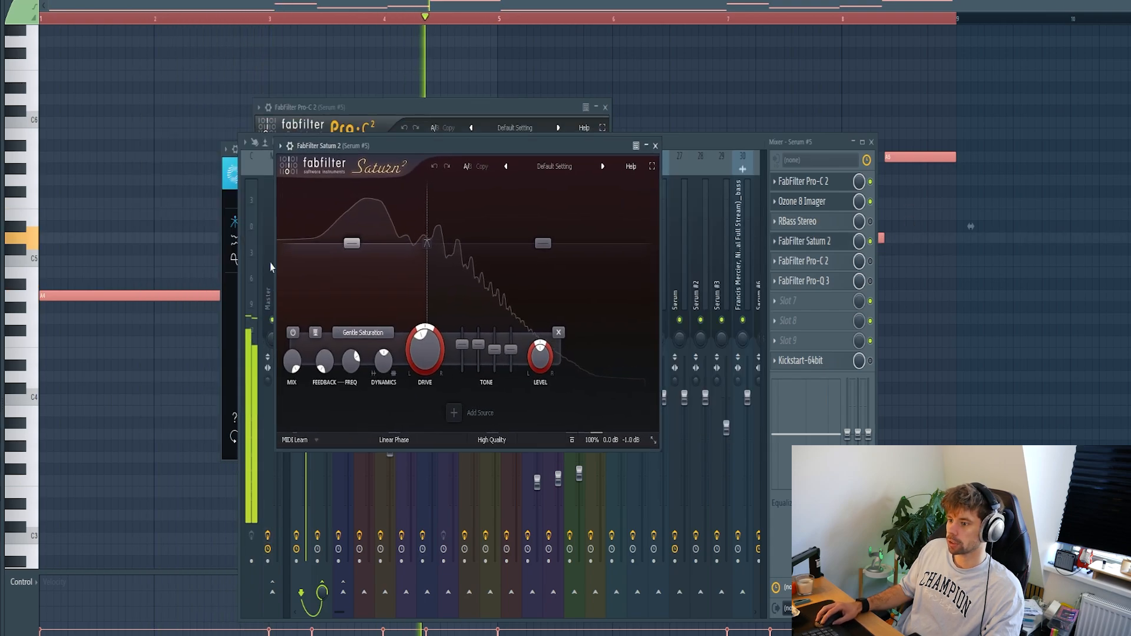
click(286, 187)
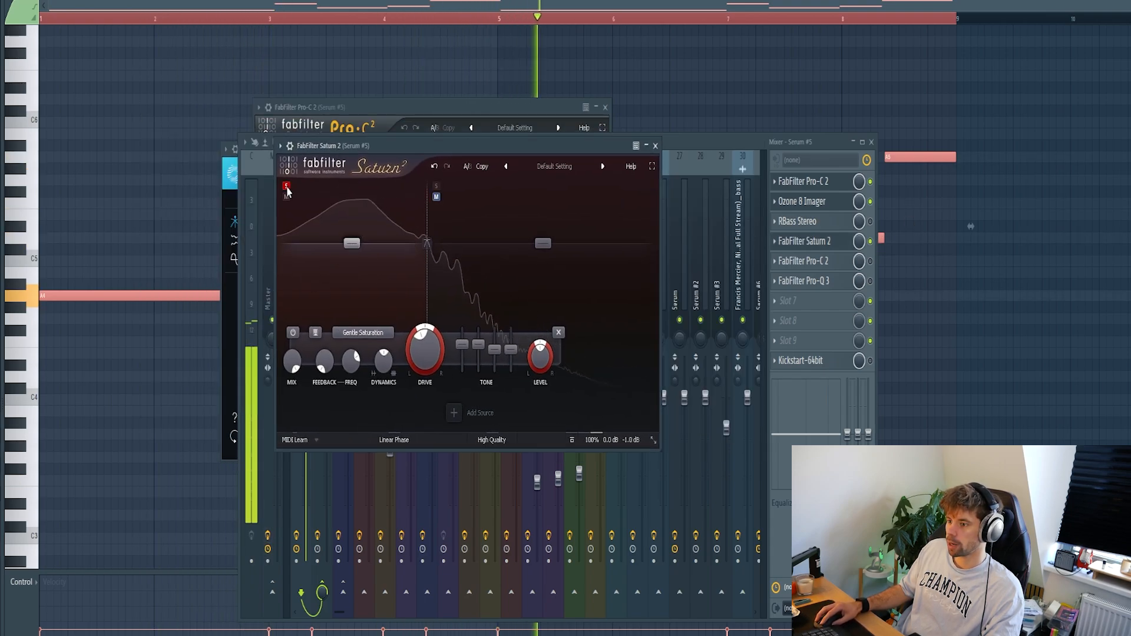
click(801, 360)
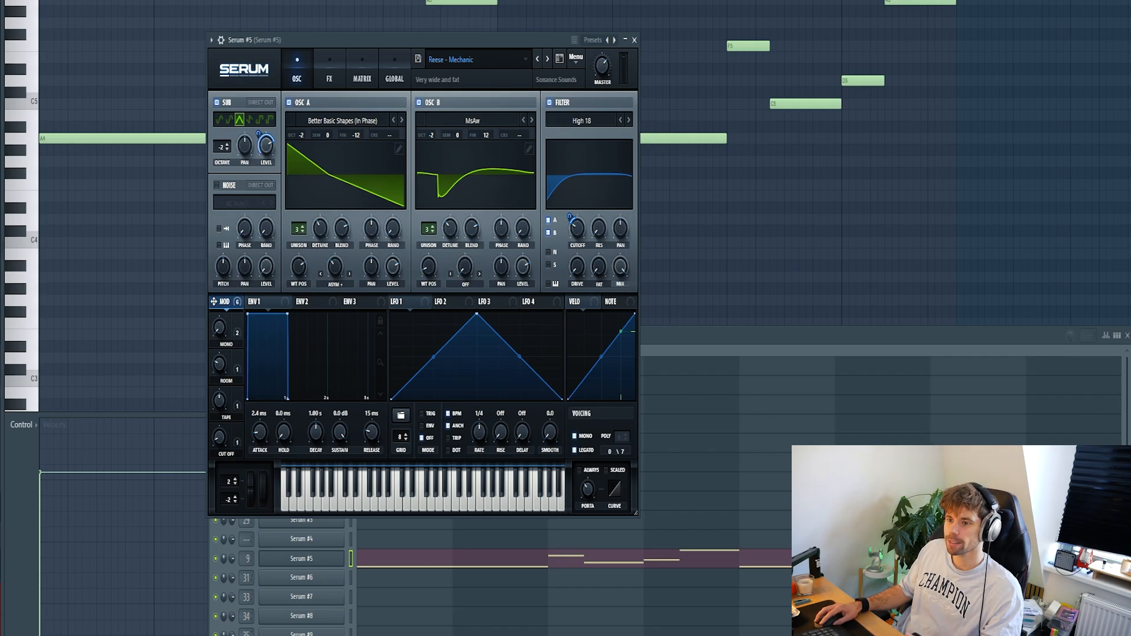
Create an automation clip for Serum #5's Mod Wheel #2 and bend its rising curve downward at the middle.
click(86, 2)
mouse_move(112, 165)
click(173, 230)
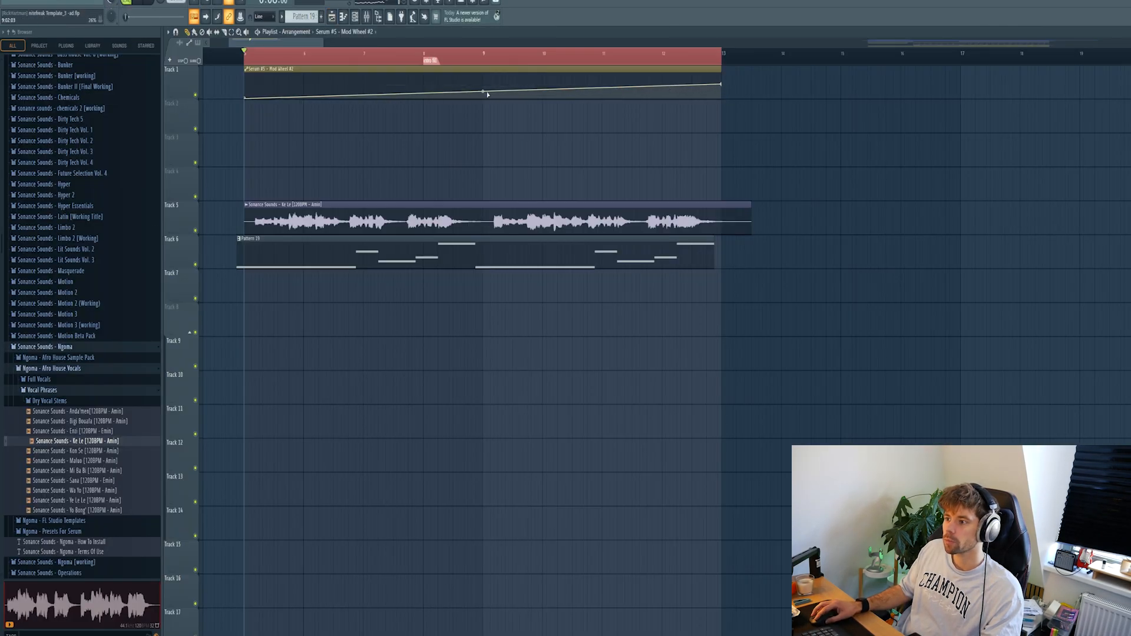
drag(486, 93, 487, 102)
Start a new pattern and load the Chord - Air preset into Serum #8.
click(284, 17)
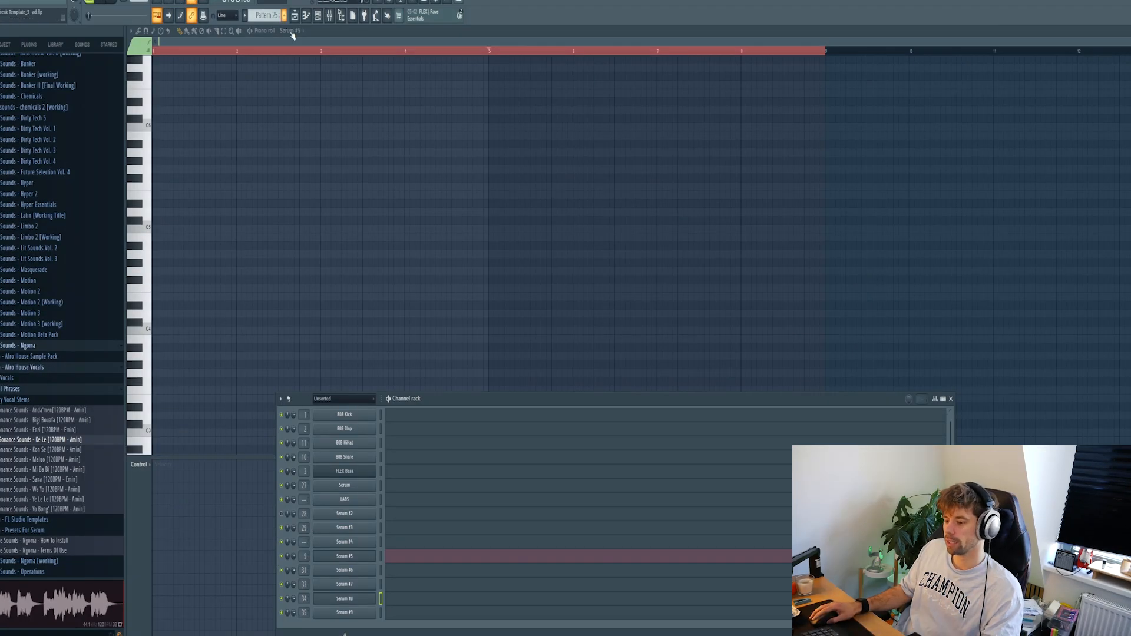
click(351, 604)
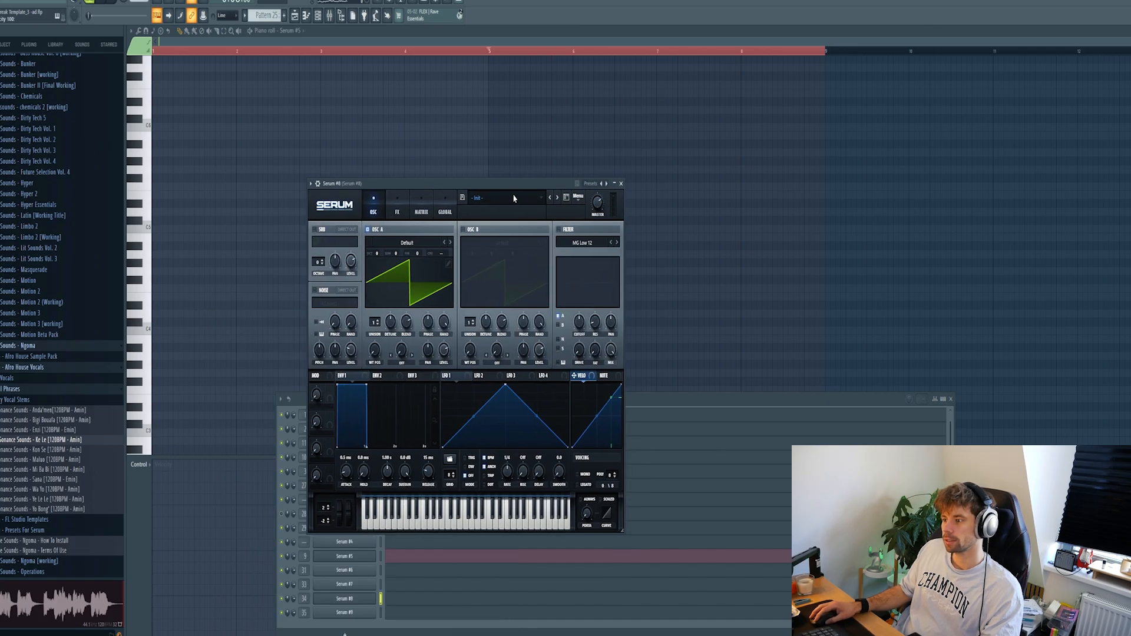
click(511, 198)
mouse_move(511, 209)
click(695, 300)
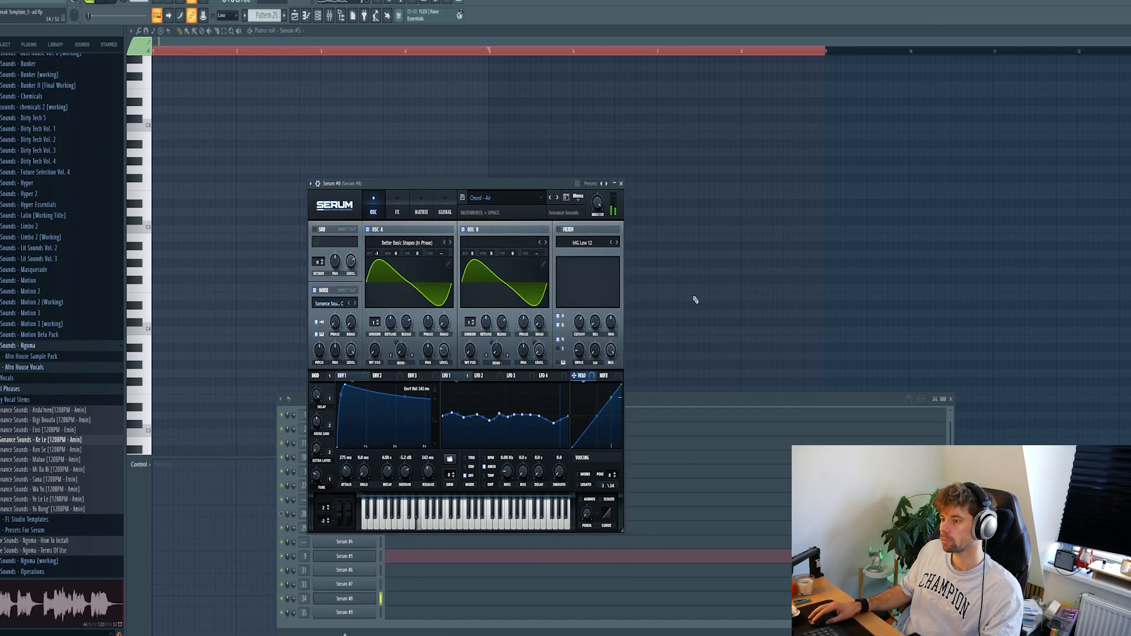
Paste the bass notes into Serum #8's piano roll, align them to the pattern start and deselect them.
click(395, 600)
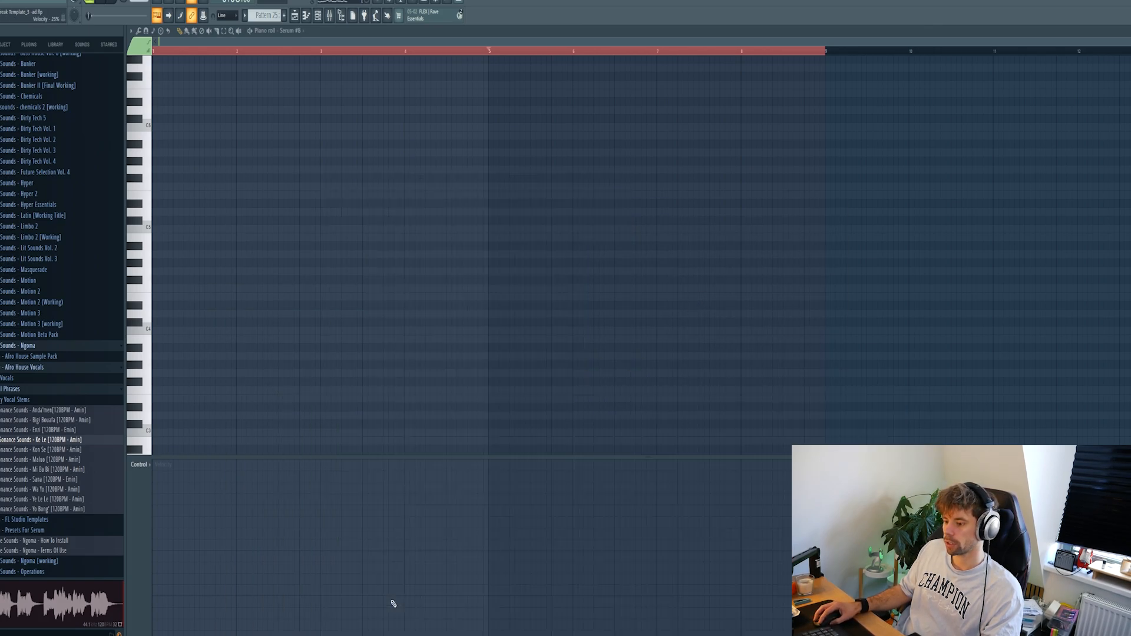
key(ctrl+v)
drag(511, 258, 175, 258)
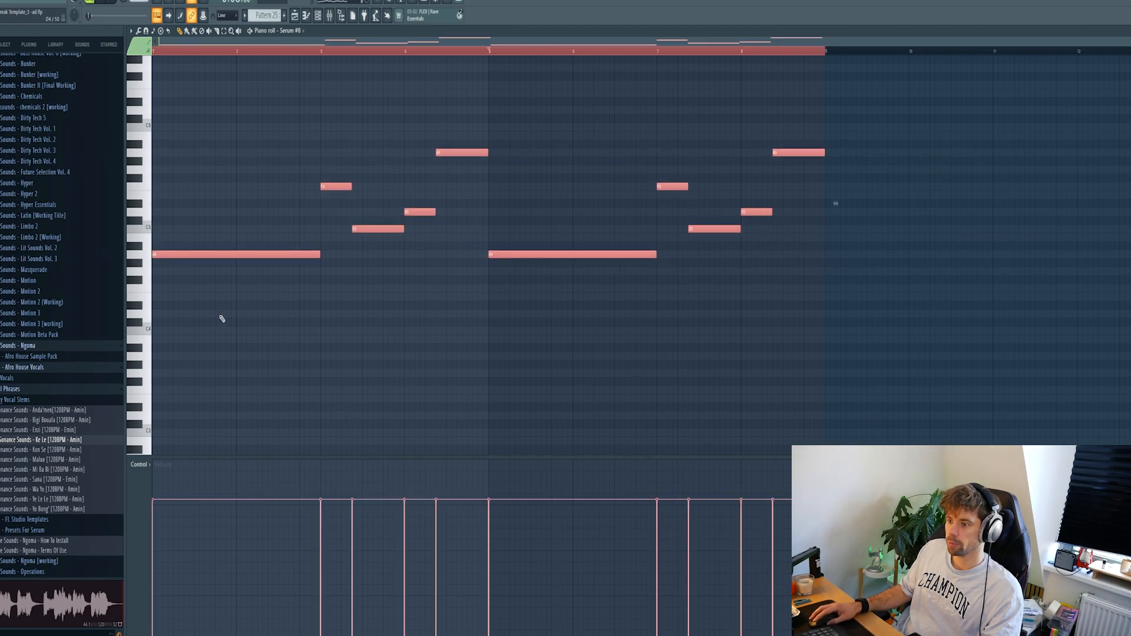
key(ctrl+d)
Add a high E6 note above the chord part, spanning the first four bars.
scroll(220, 317, up, 1)
click(174, 238)
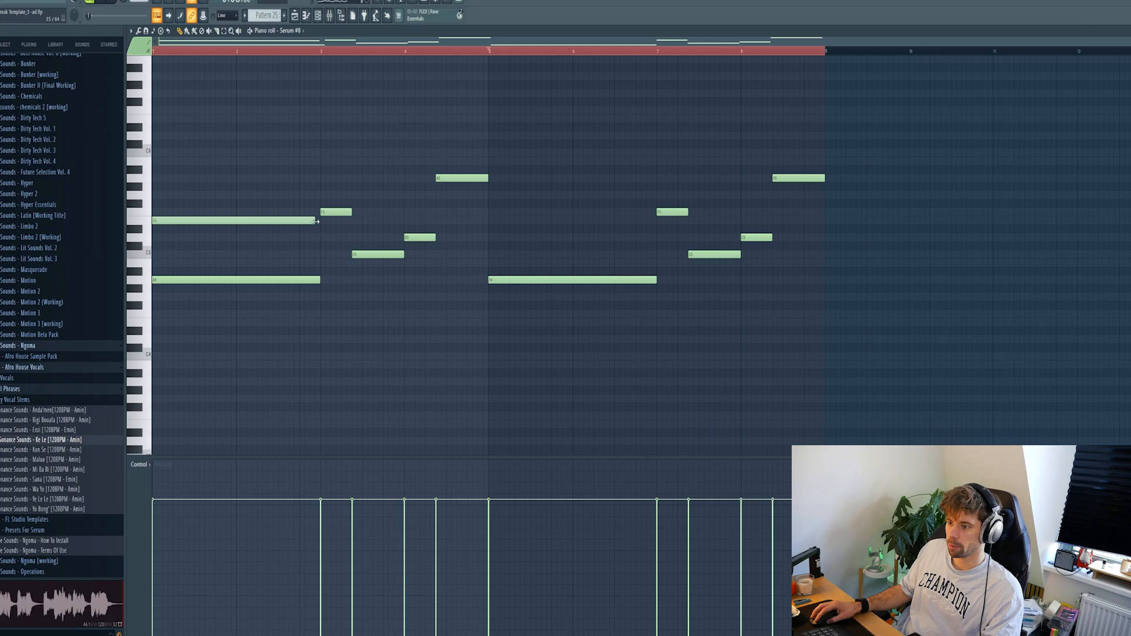
key(ctrl+Up)
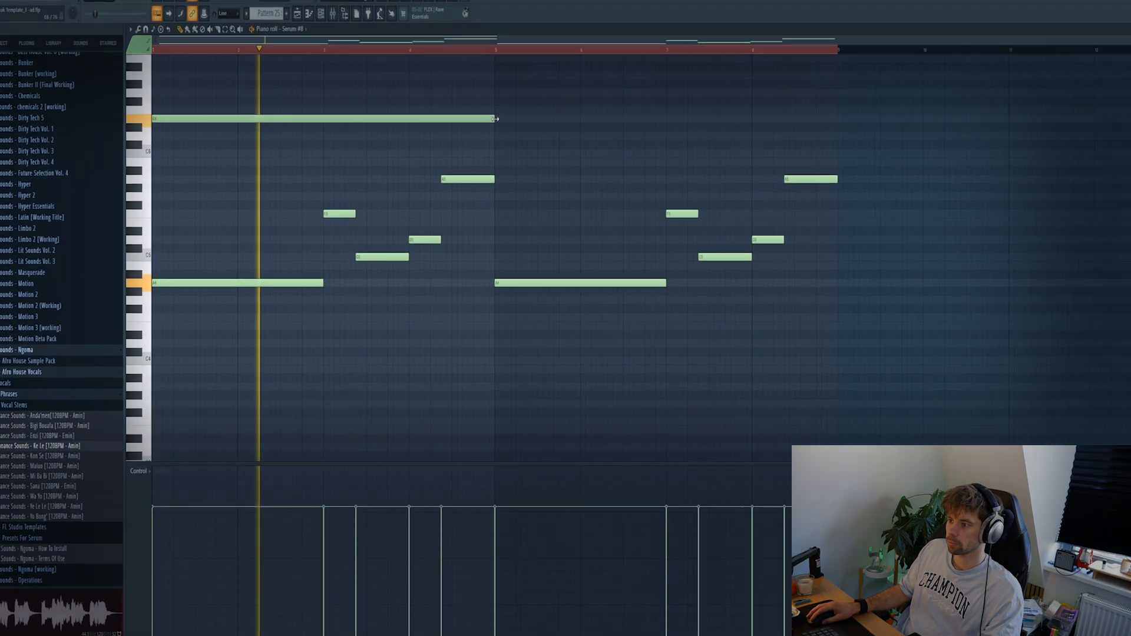
click(492, 119)
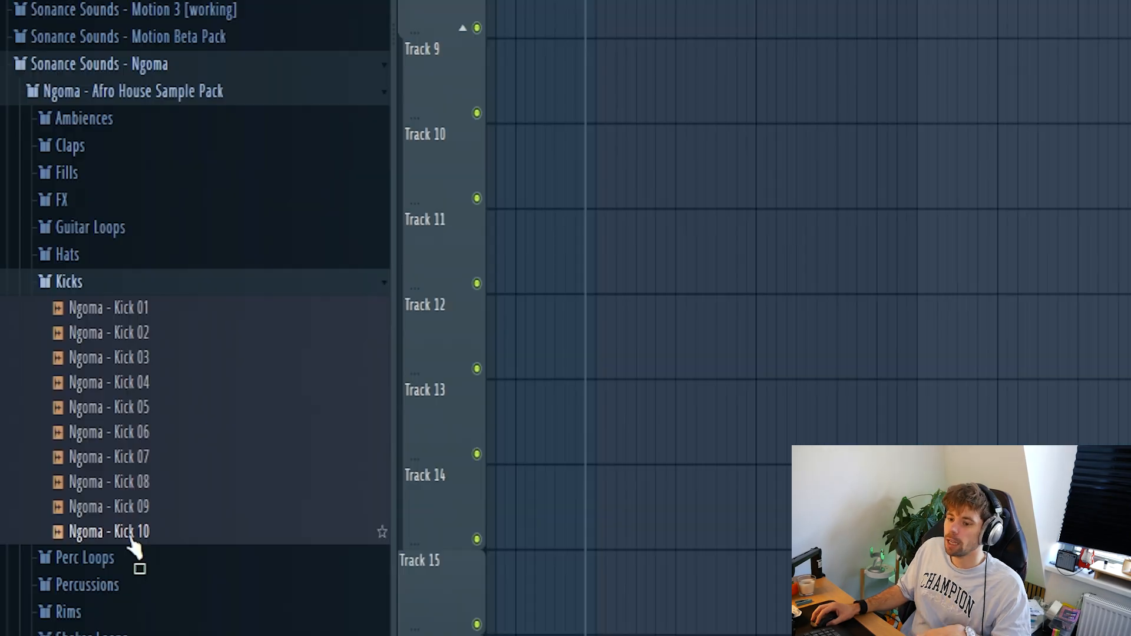
Audition the Ngoma - Kick 09 and Ngoma - Kick 08 samples in the Kicks folder.
click(132, 515)
click(122, 489)
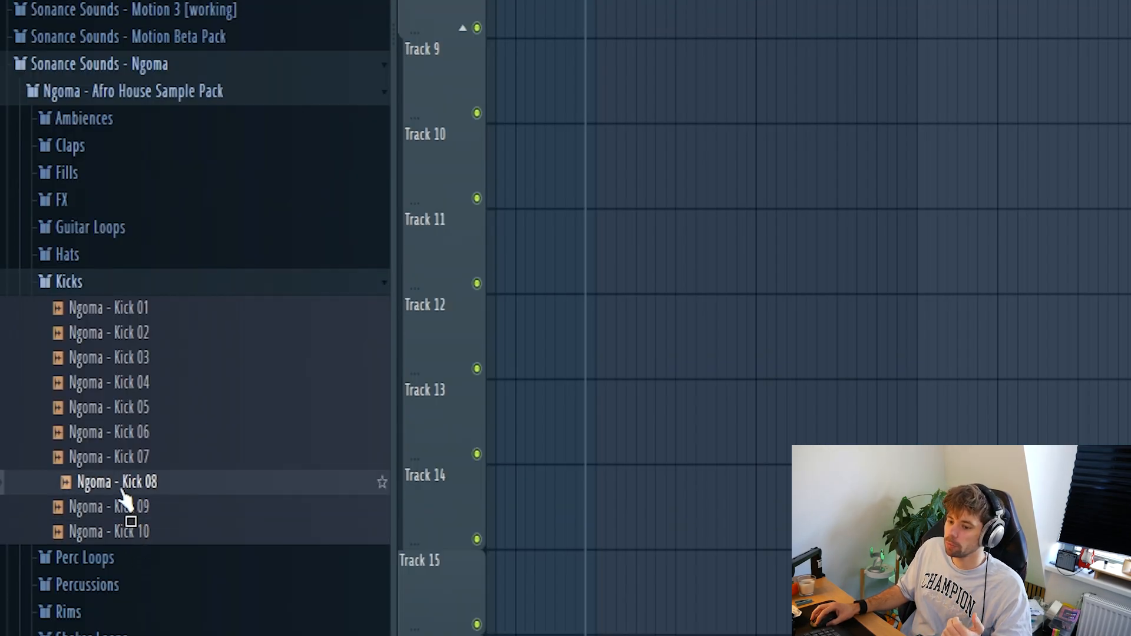
click(113, 510)
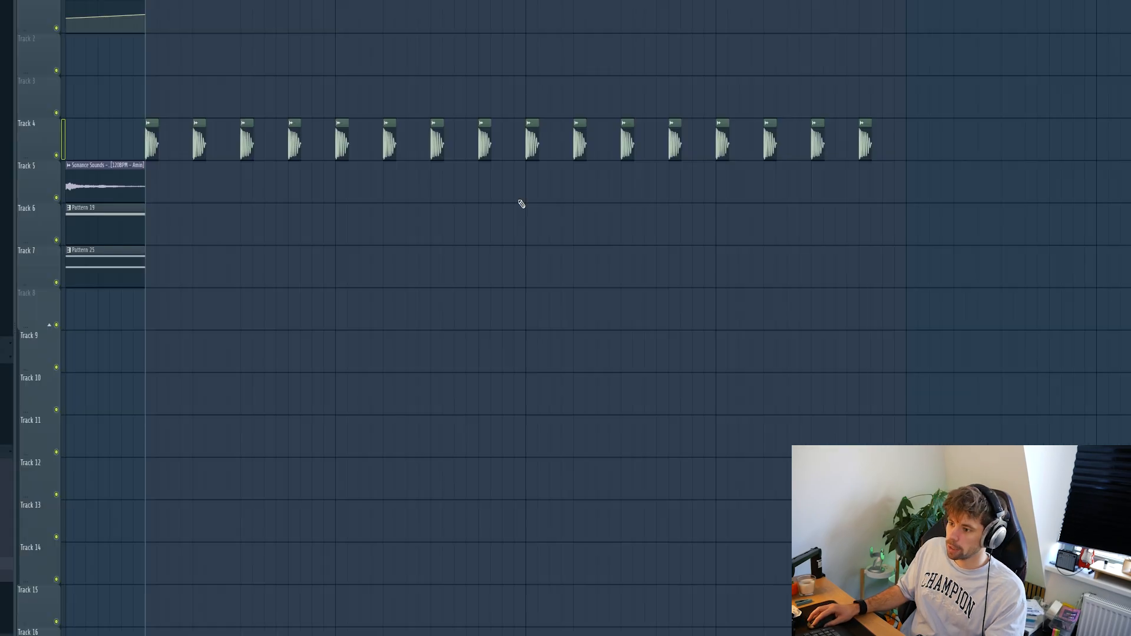
Audition the Ngoma - Rim 05, Rim 02 and Rim 01 samples in the sample pack's Rims folder.
key(space)
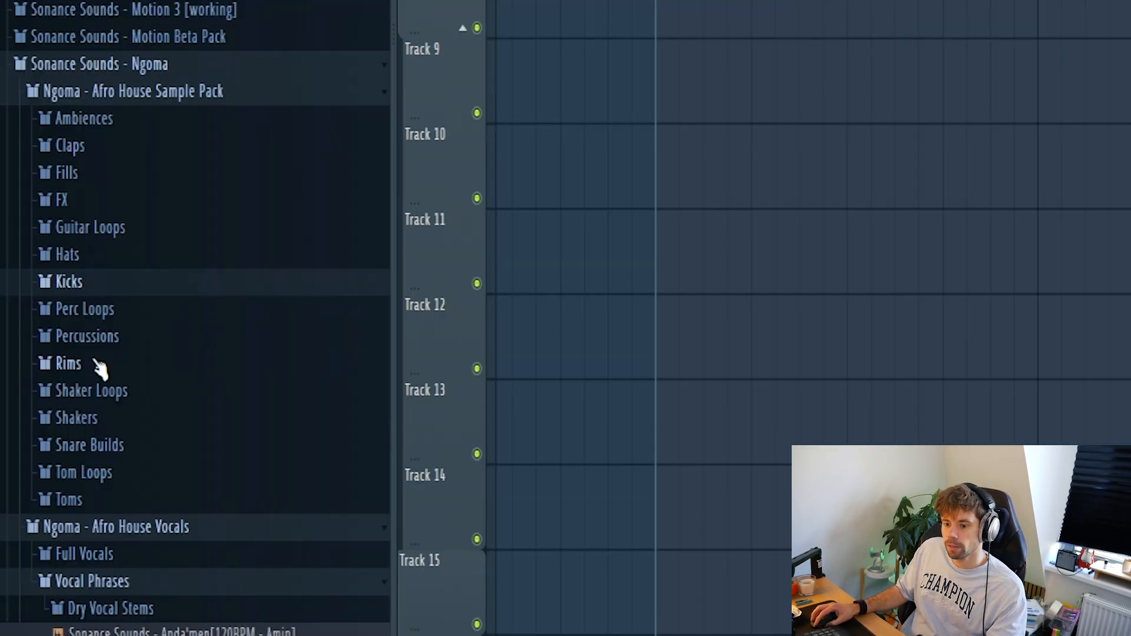
click(95, 363)
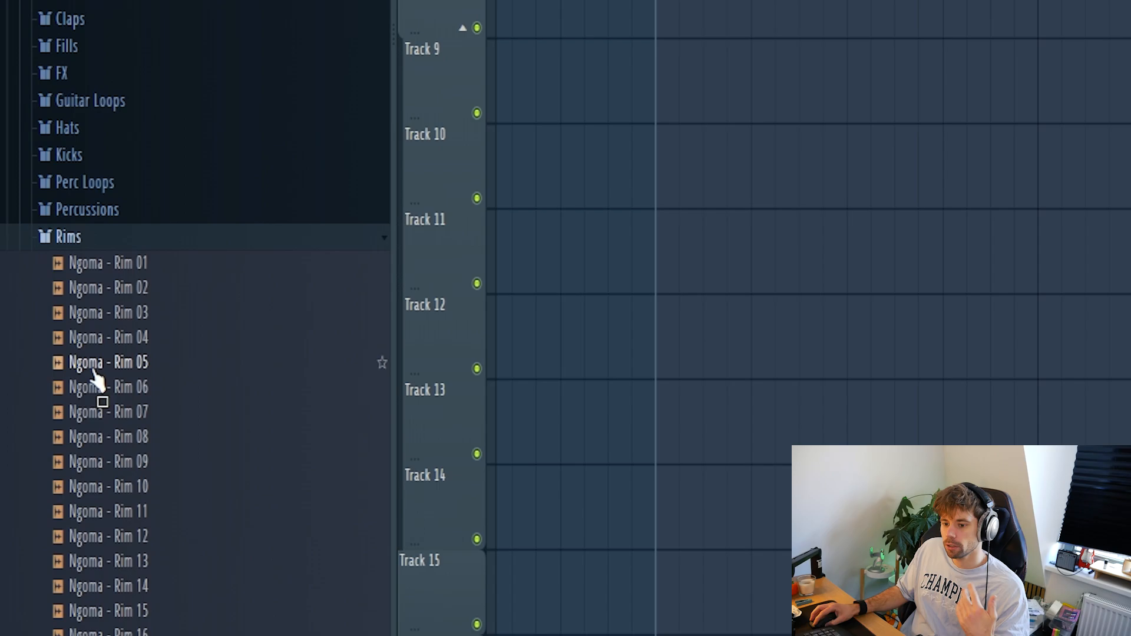
click(93, 368)
click(95, 293)
click(96, 270)
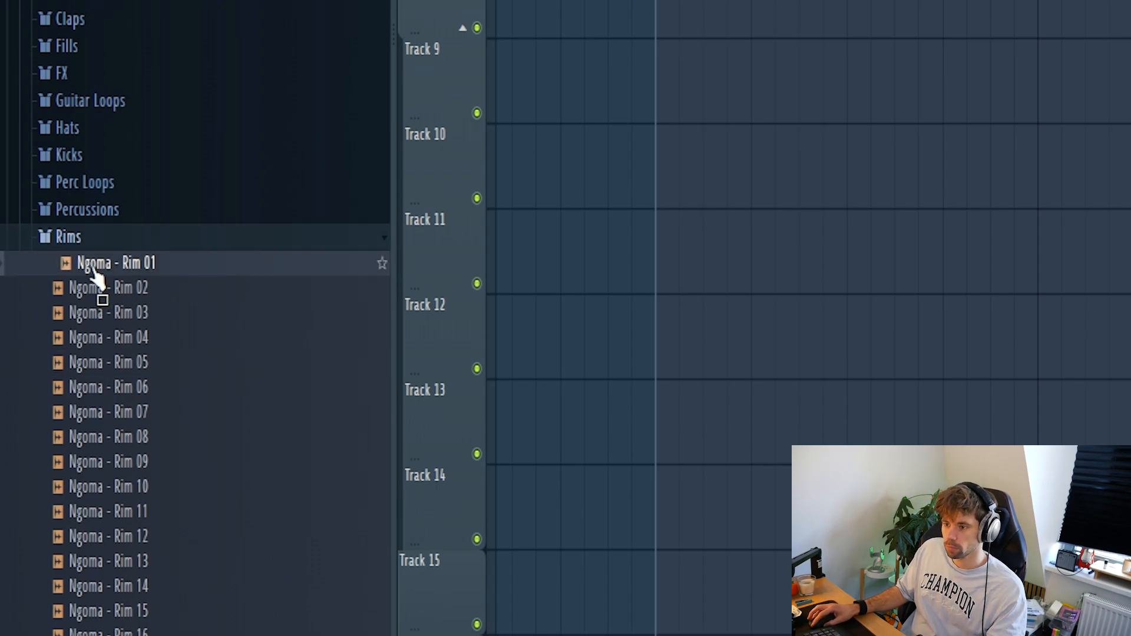
Place Ngoma - Rim 01 on Track 5 as a syncopated four-hit rhythm ending on beat four, and repeat it every bar under the kicks.
drag(94, 270, 373, 37)
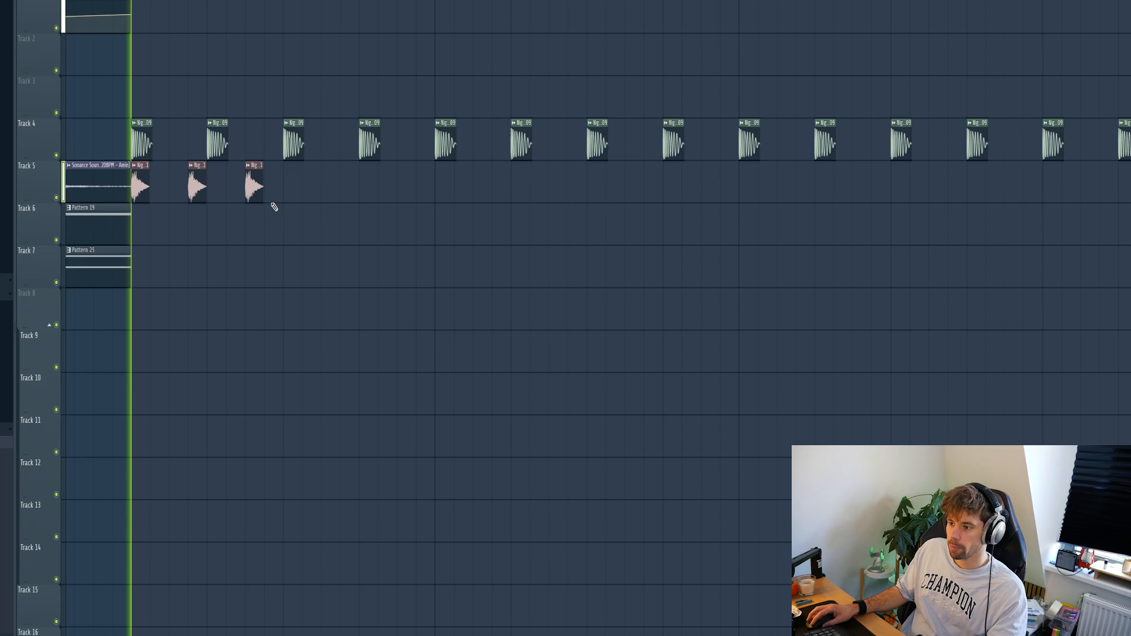
click(370, 187)
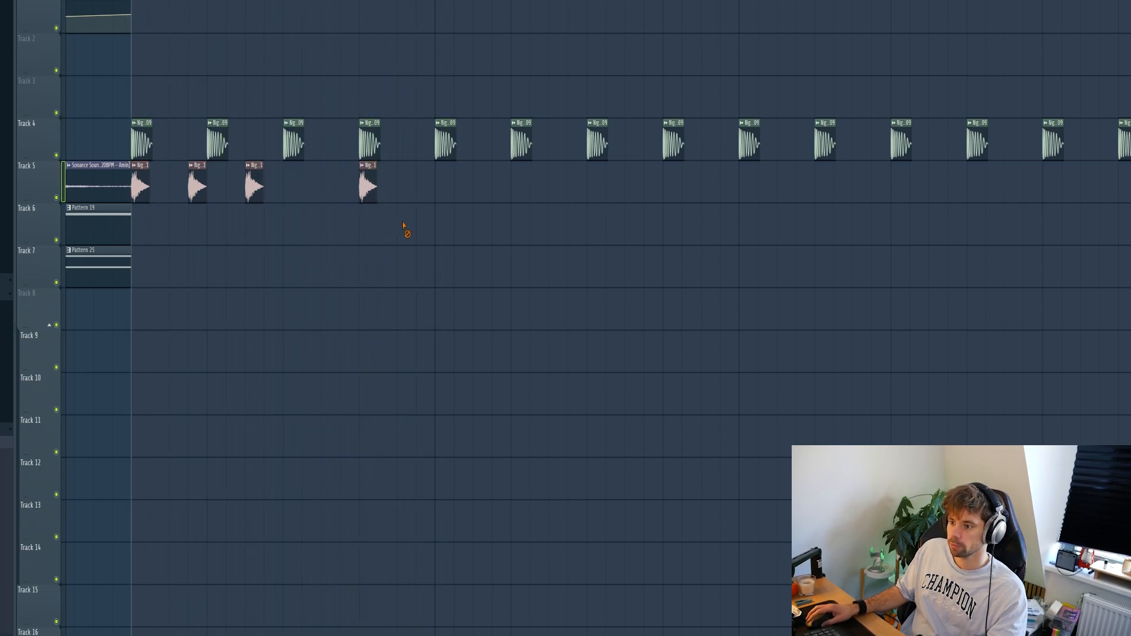
drag(402, 225, 446, 189)
drag(704, 257, 748, 186)
Audition the Ngoma percussions, place Perc 08 on Track 7 in the rim's four-hit rhythm for bar 13, and play it back.
click(124, 346)
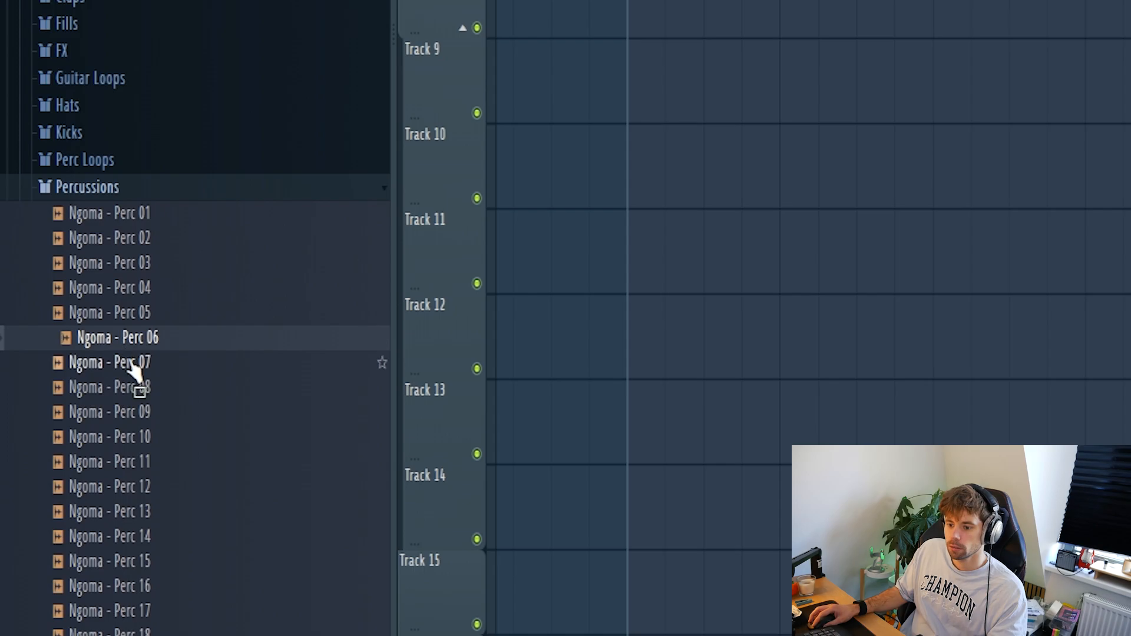
click(135, 388)
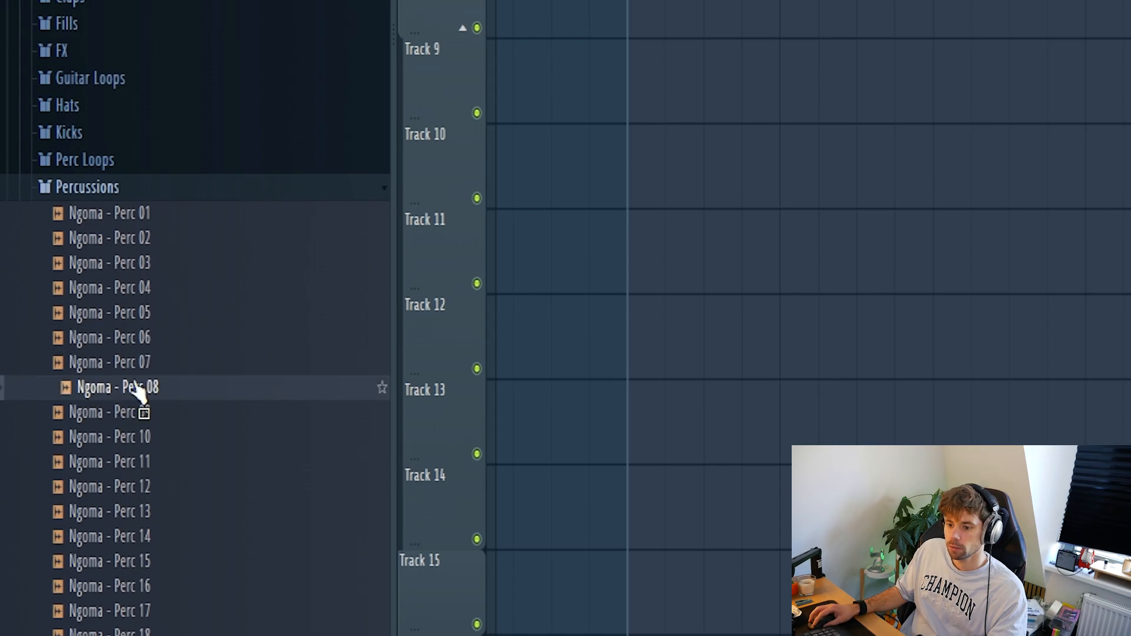
drag(135, 394, 173, 278)
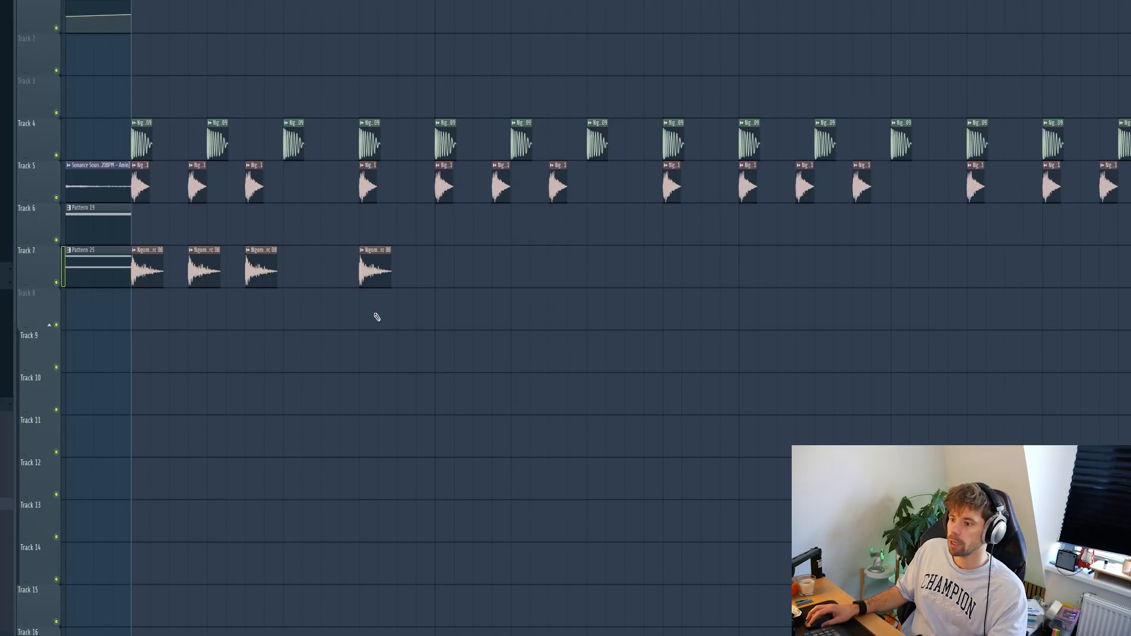
key(space)
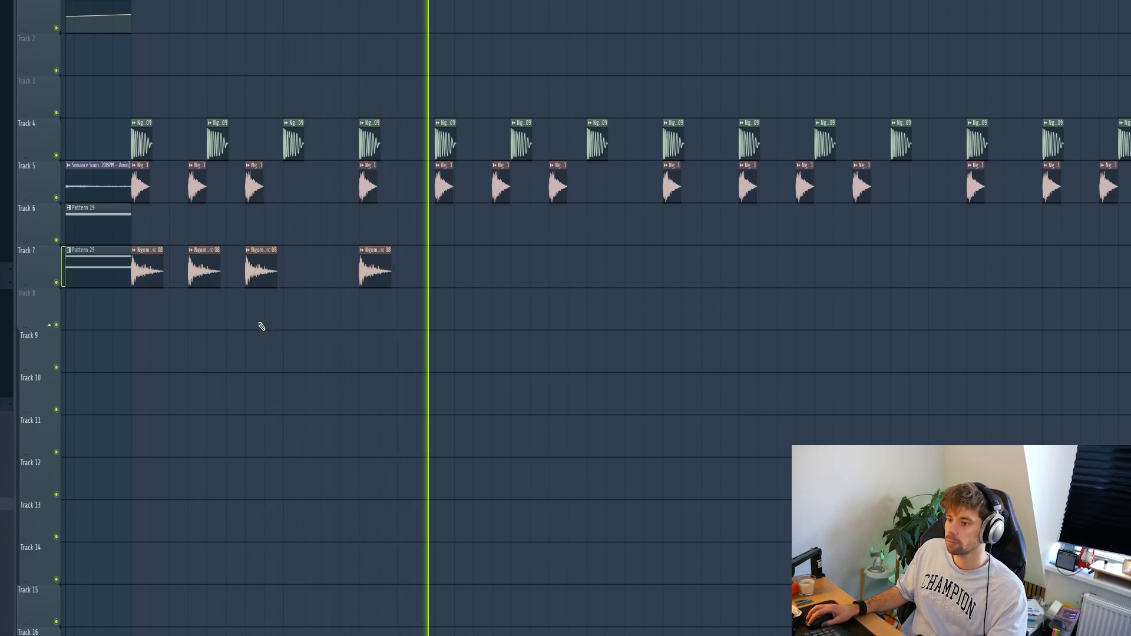
key(space)
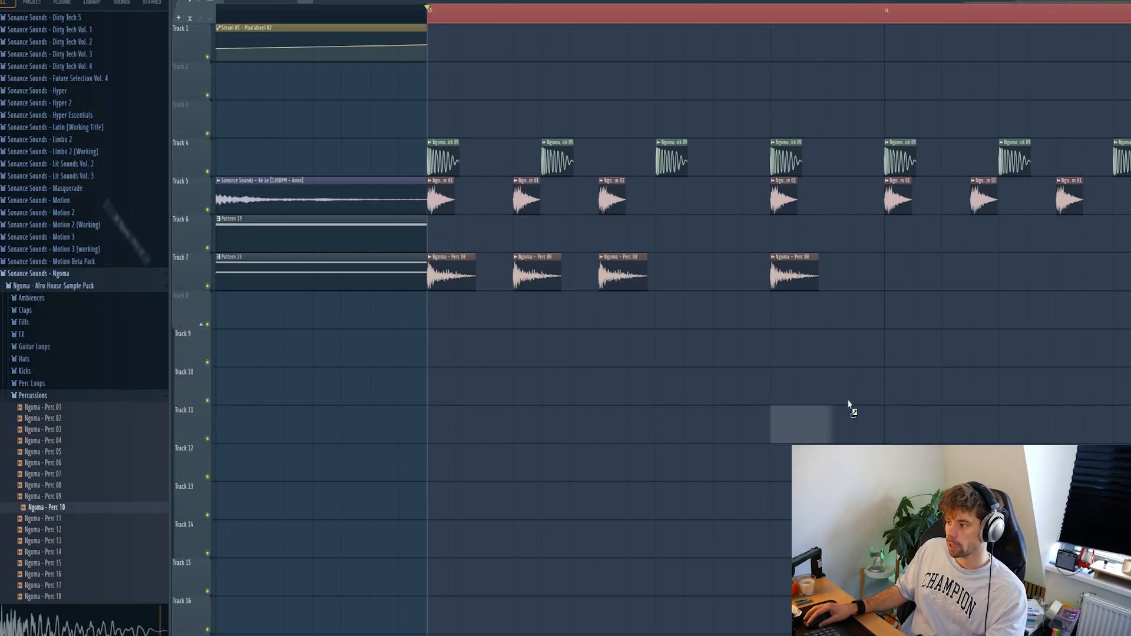
Place Ngoma - Perc 10 on Track 6 an eighth note before bar 14 and again on its downbeat, playing the groove to check.
drag(848, 404, 829, 234)
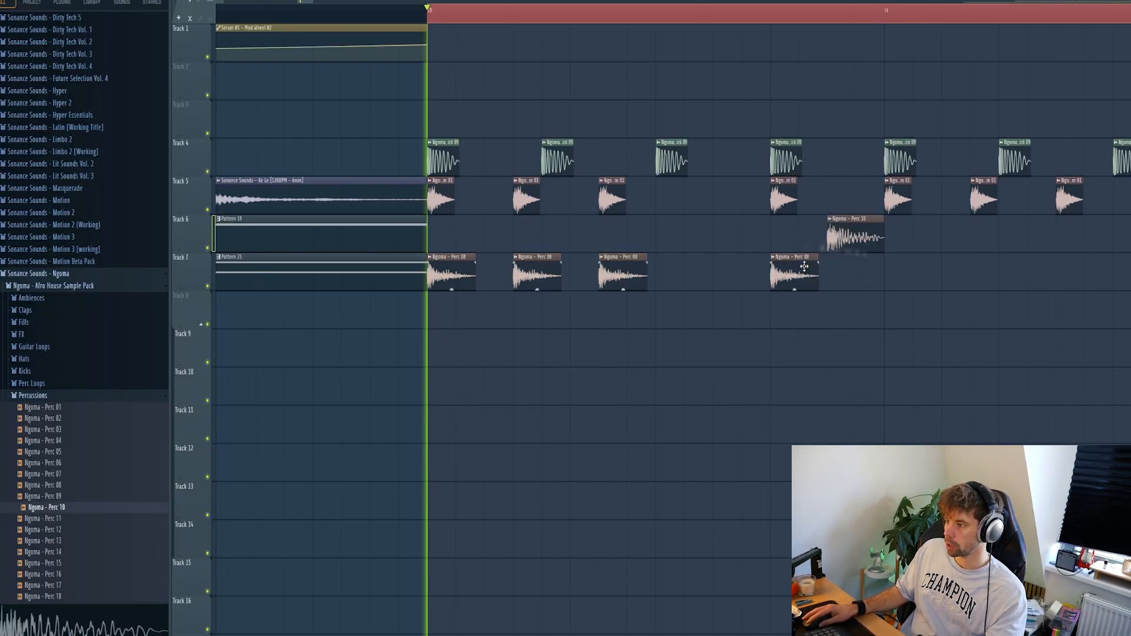
key(space)
scroll(553, 345, down, 3)
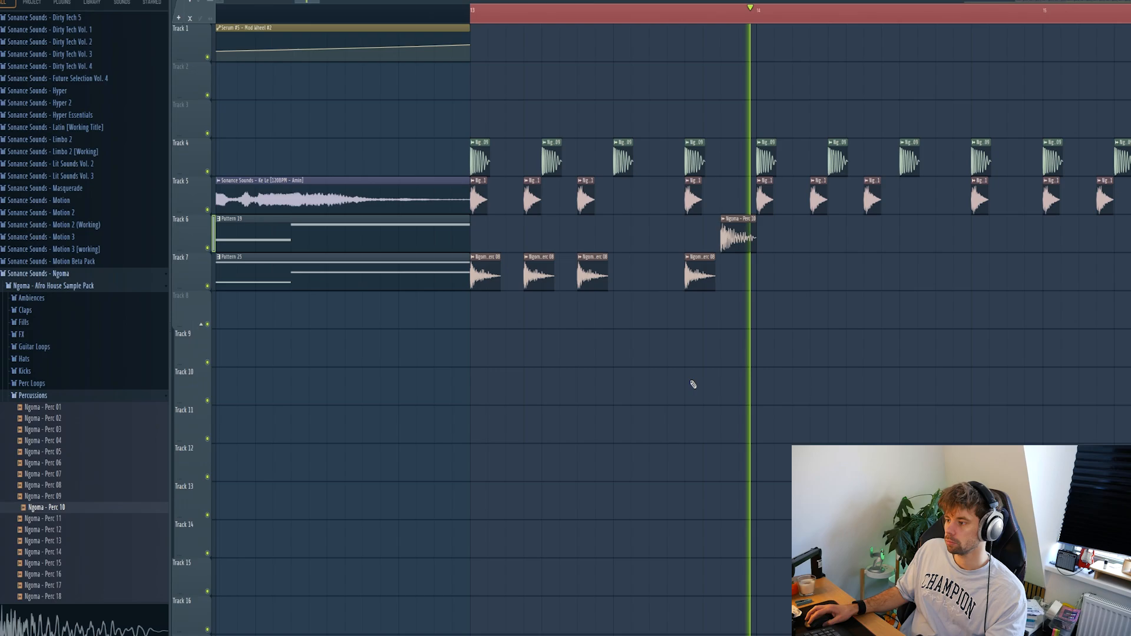
key(space)
key(space)
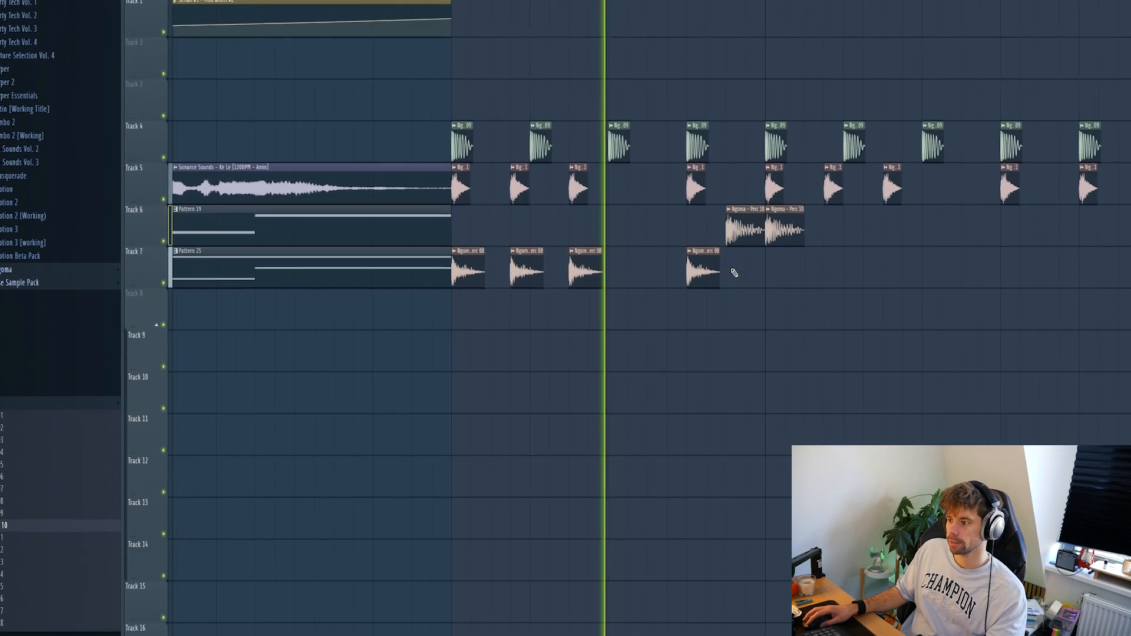
Repeat the Perc 08 rhythm in bar 14, add a Perc 10 hit at that bar's end, and play the groove.
key(space)
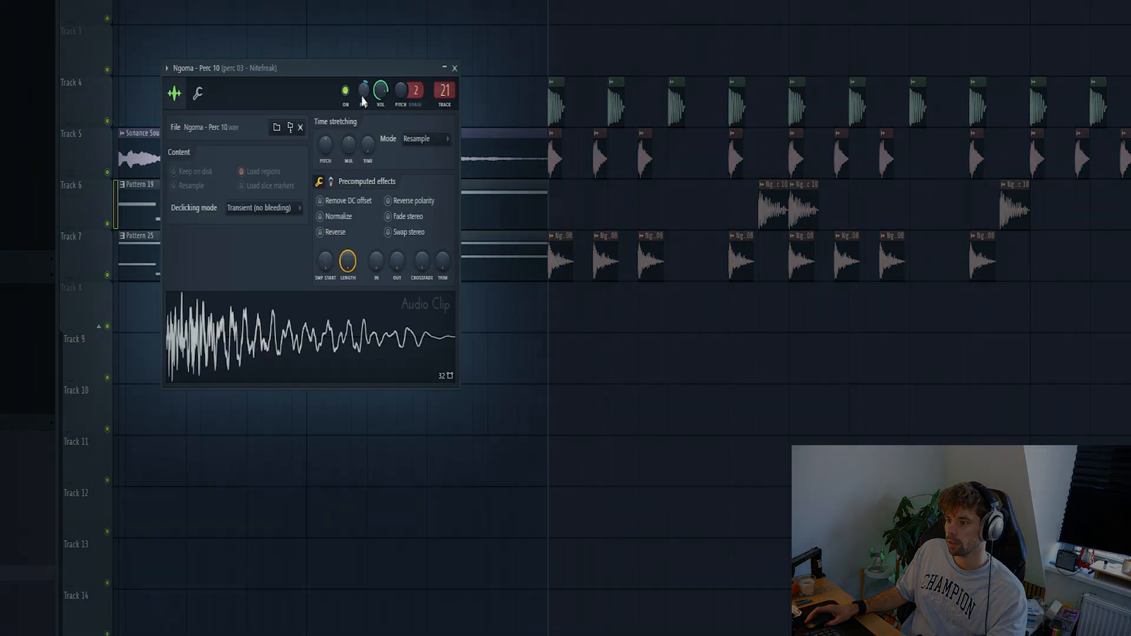
key(space)
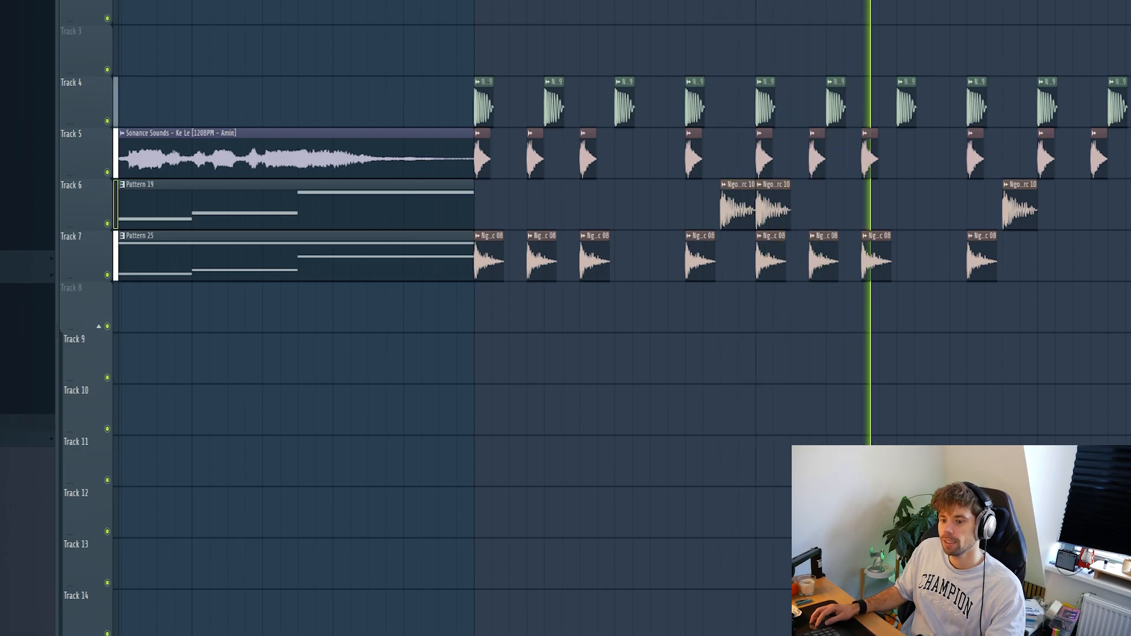
key(space)
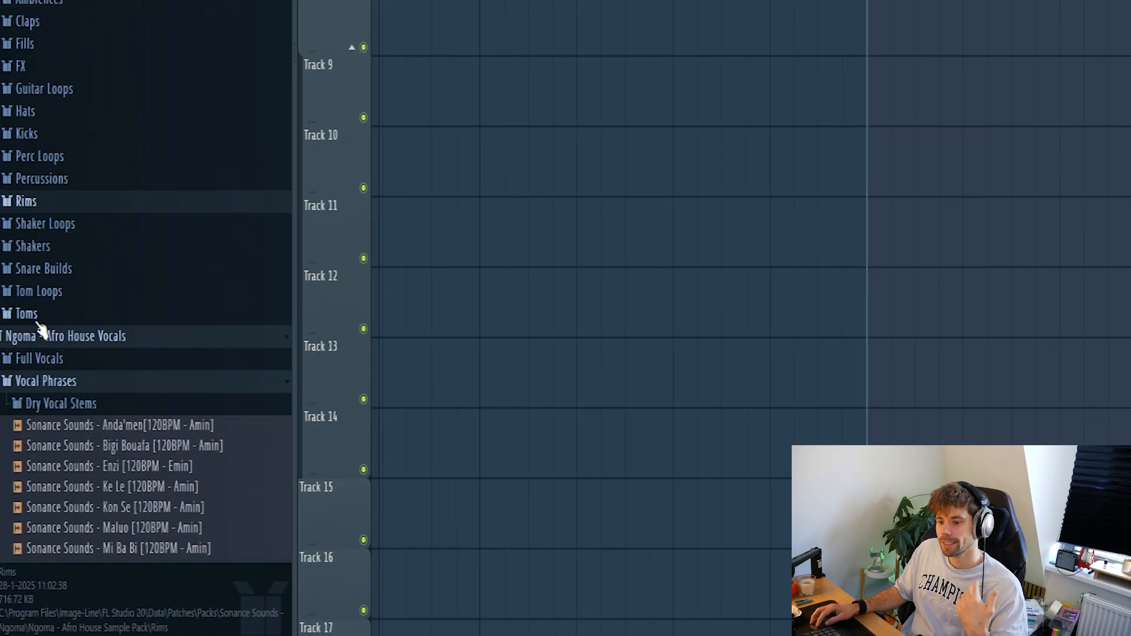
Audition the Ngoma - Tom 02, Tom 03, Tom 04 and Tom 06 samples in the Toms folder.
click(33, 316)
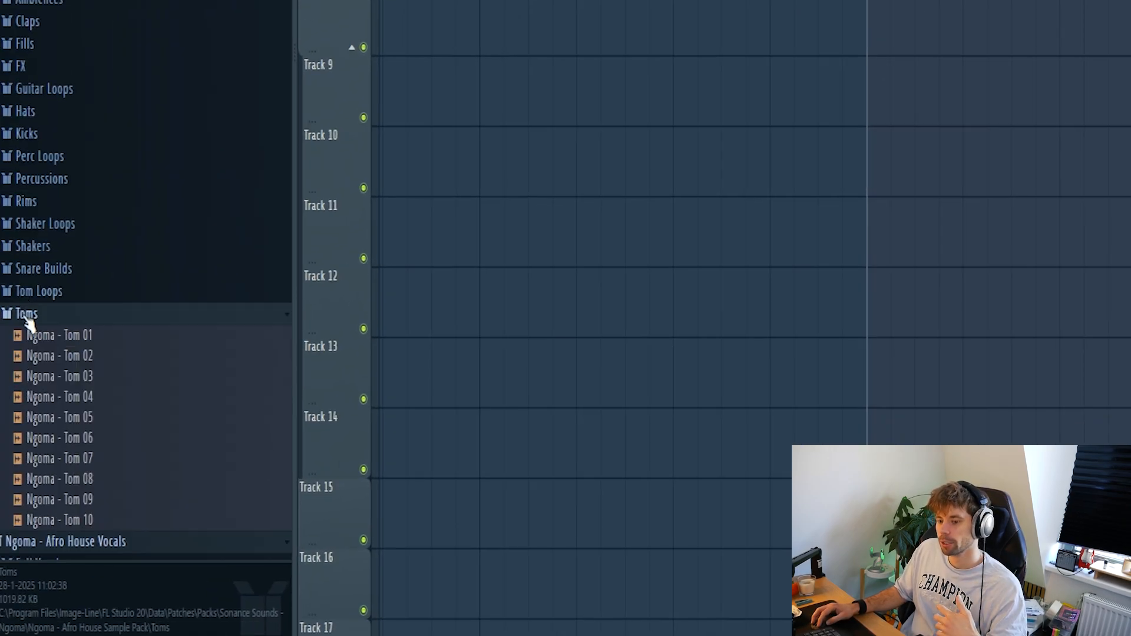
click(34, 356)
click(35, 377)
click(37, 398)
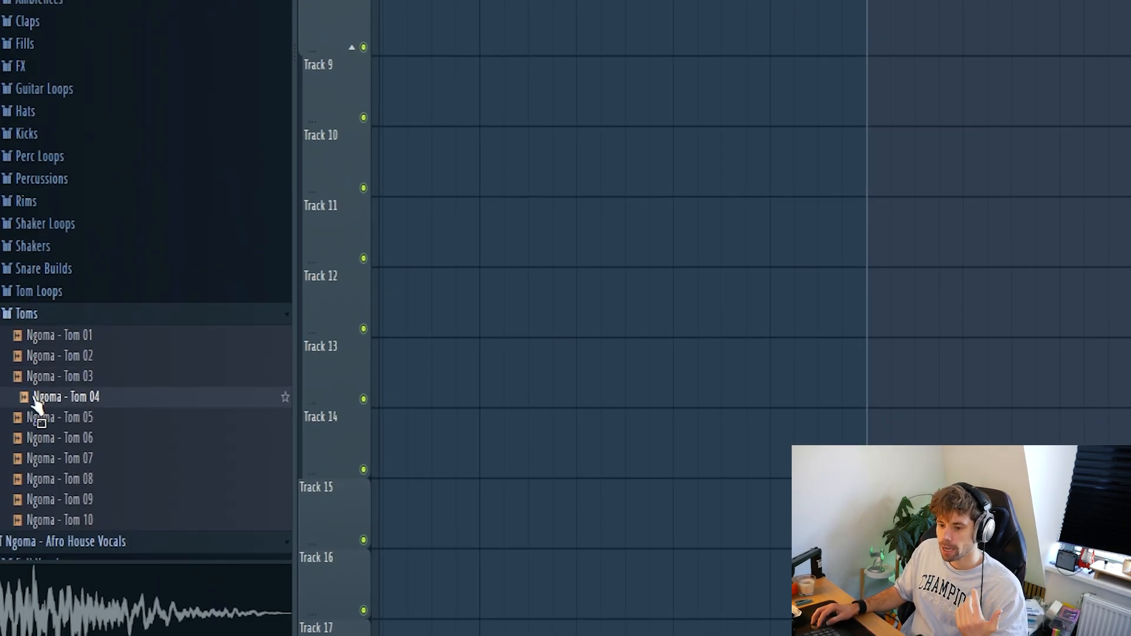
click(73, 442)
Place Ngoma - Tom 06 on Track 8 at the start of bars 13 and 14.
drag(75, 443, 965, 198)
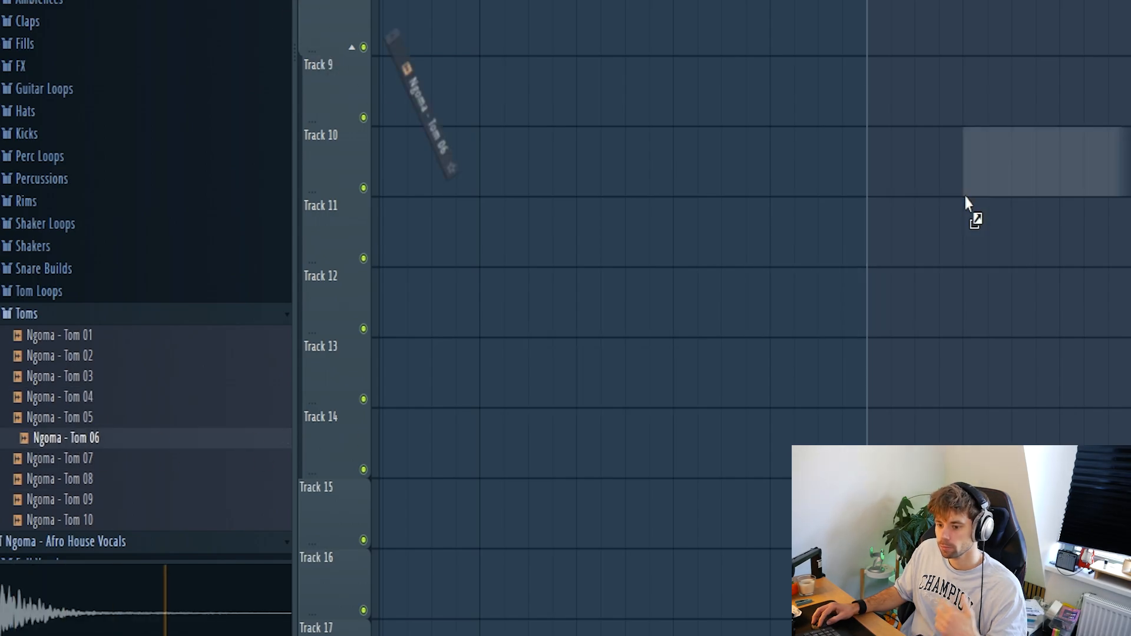
drag(964, 198, 883, 35)
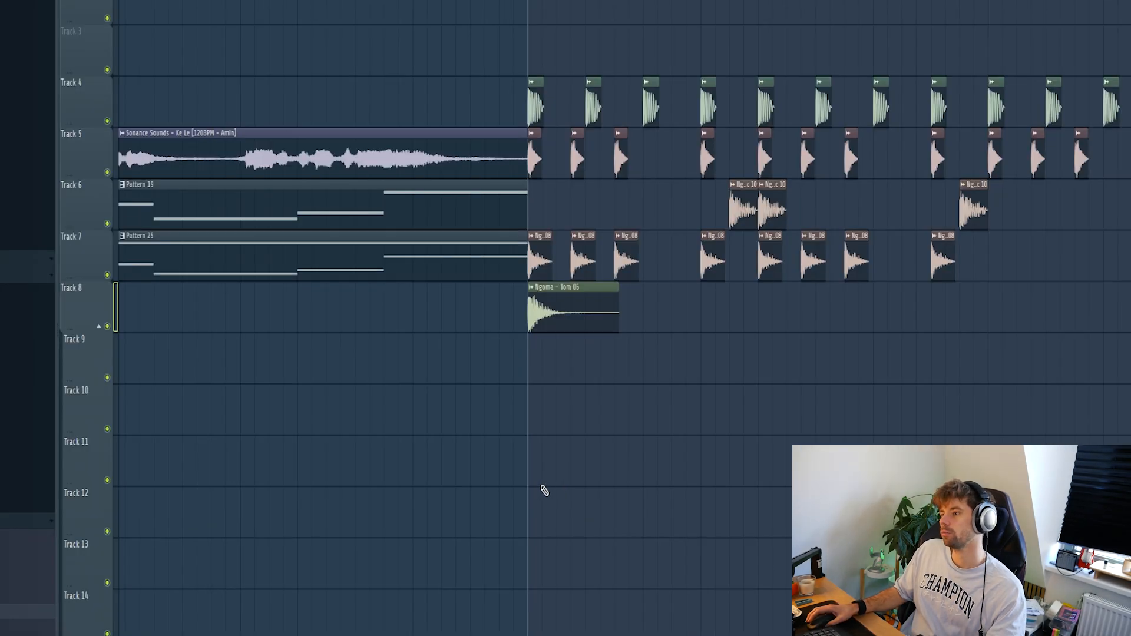
key(space)
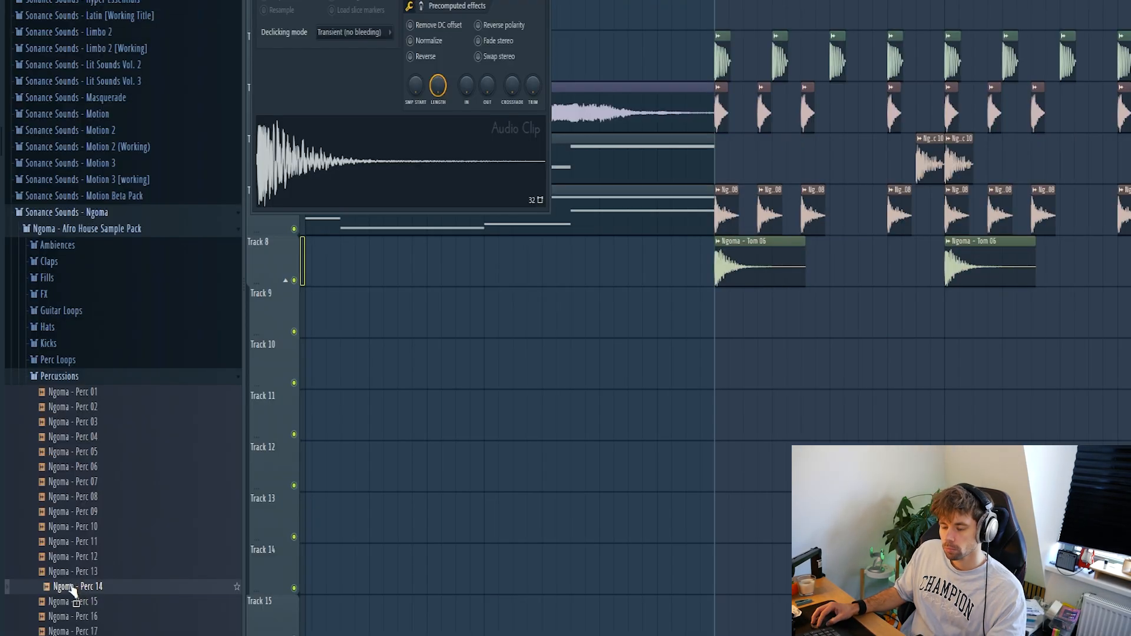
Place Ngoma - Perc 13 on Track 9 just before the fourth kick of bar 13, repeat it in bar 14, and play the groove.
key(Up)
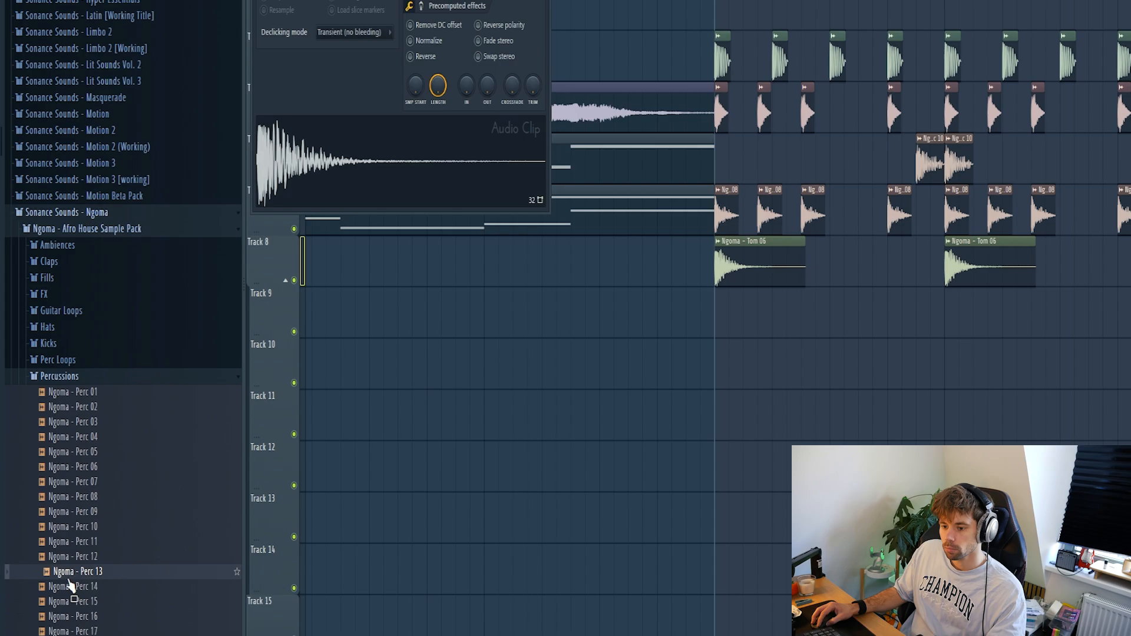
drag(1081, 425, 873, 322)
scroll(900, 357, up, 2)
drag(781, 306, 878, 332)
scroll(876, 331, up, 3)
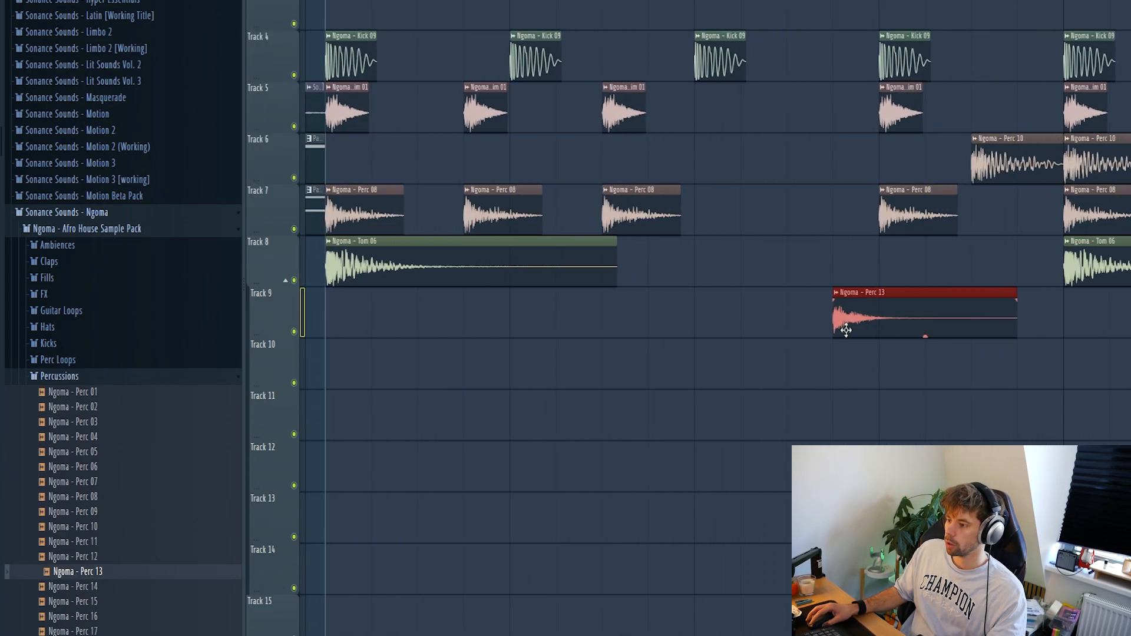
scroll(813, 352, down, 4)
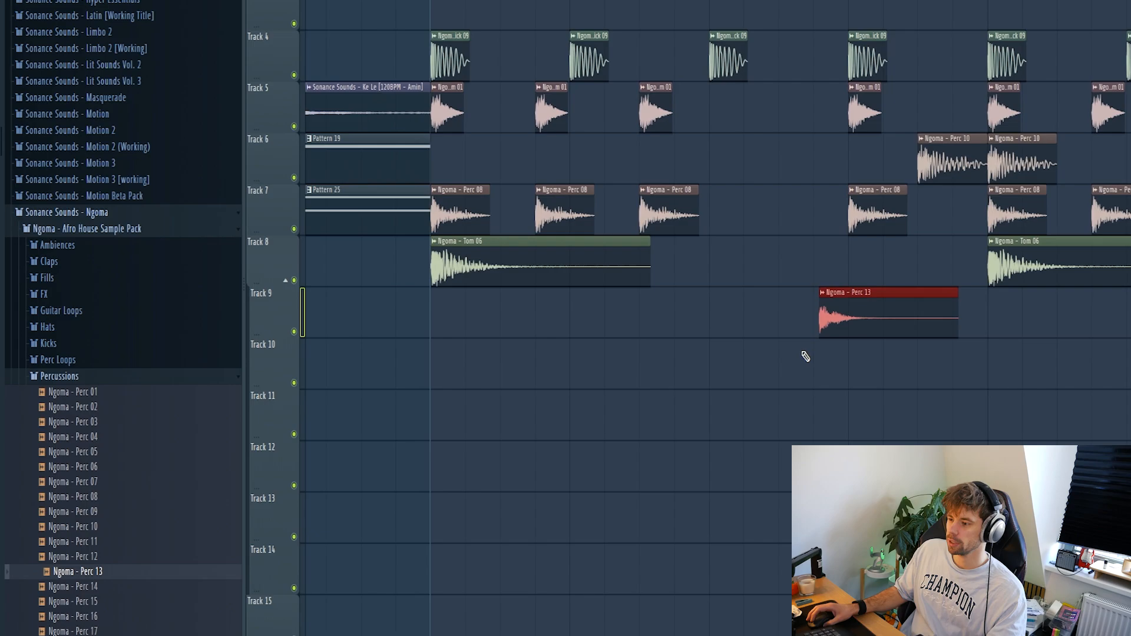
ctrl+click(828, 365)
key(space)
scroll(789, 313, up, 3)
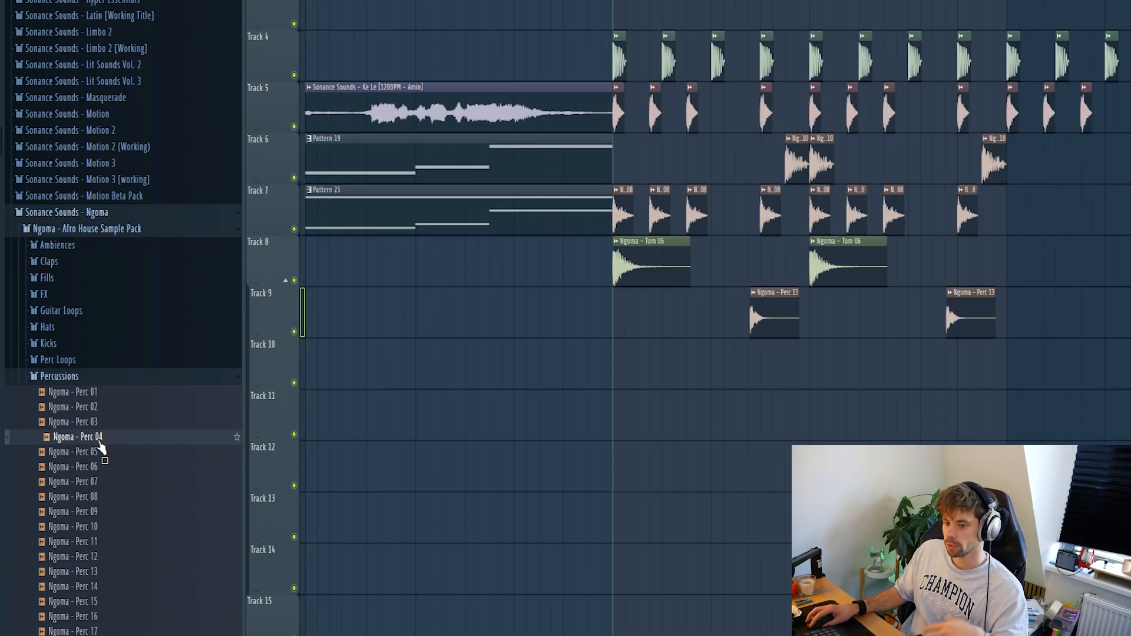
Place Ngoma - Perc 04 on Track 10 at the start of bar 13 and Ngoma - Rim 06 below the first Perc 13 hit.
drag(100, 447, 625, 357)
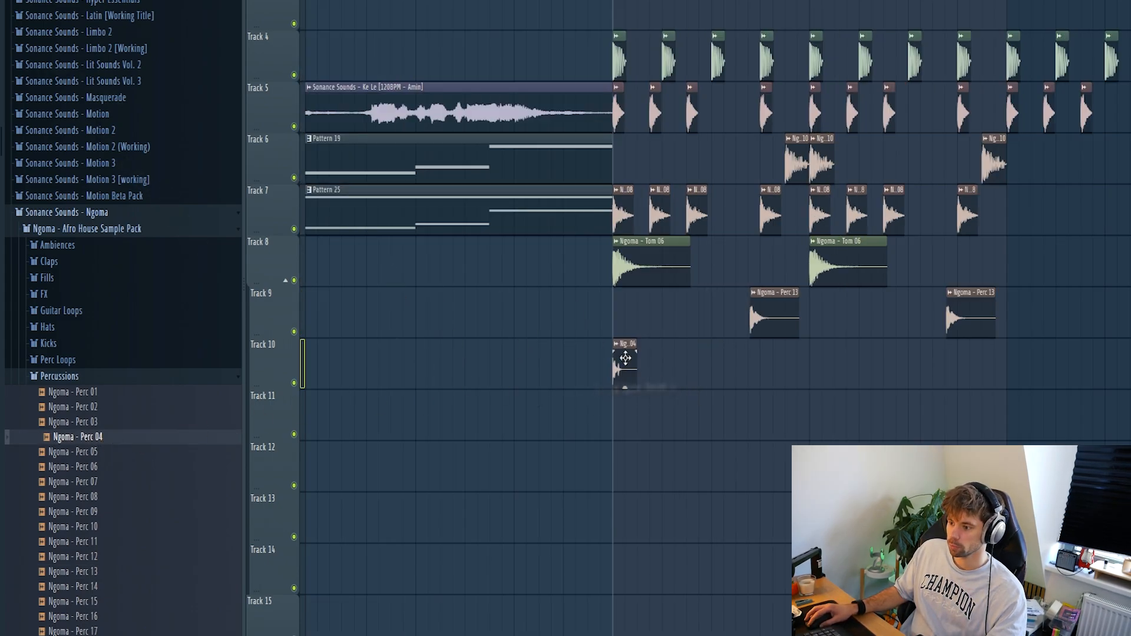
key(space)
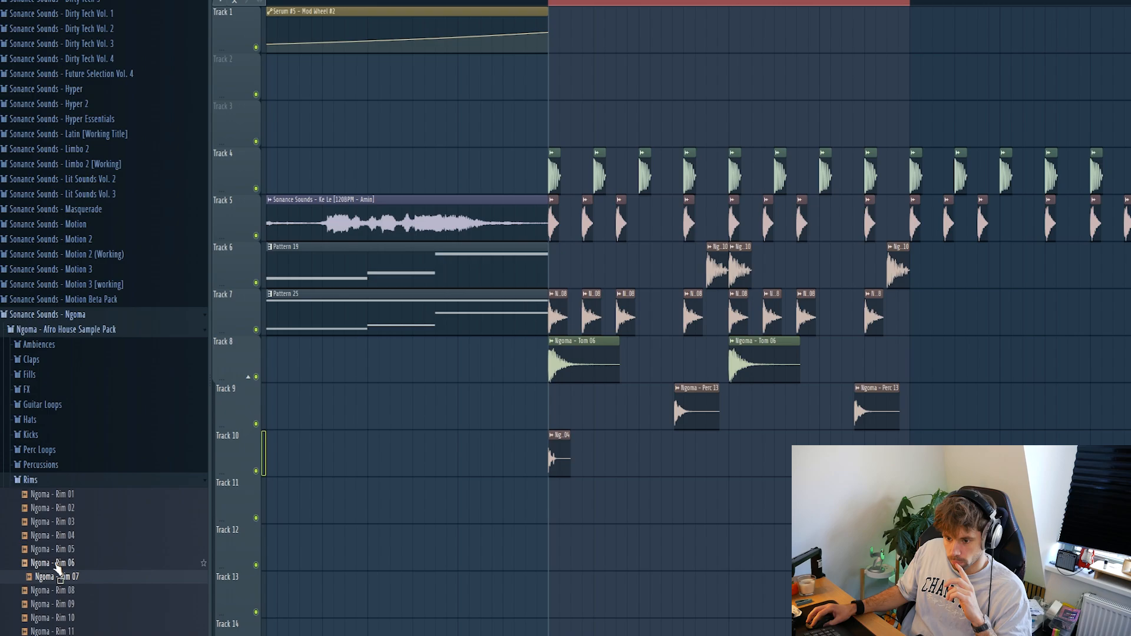
click(55, 564)
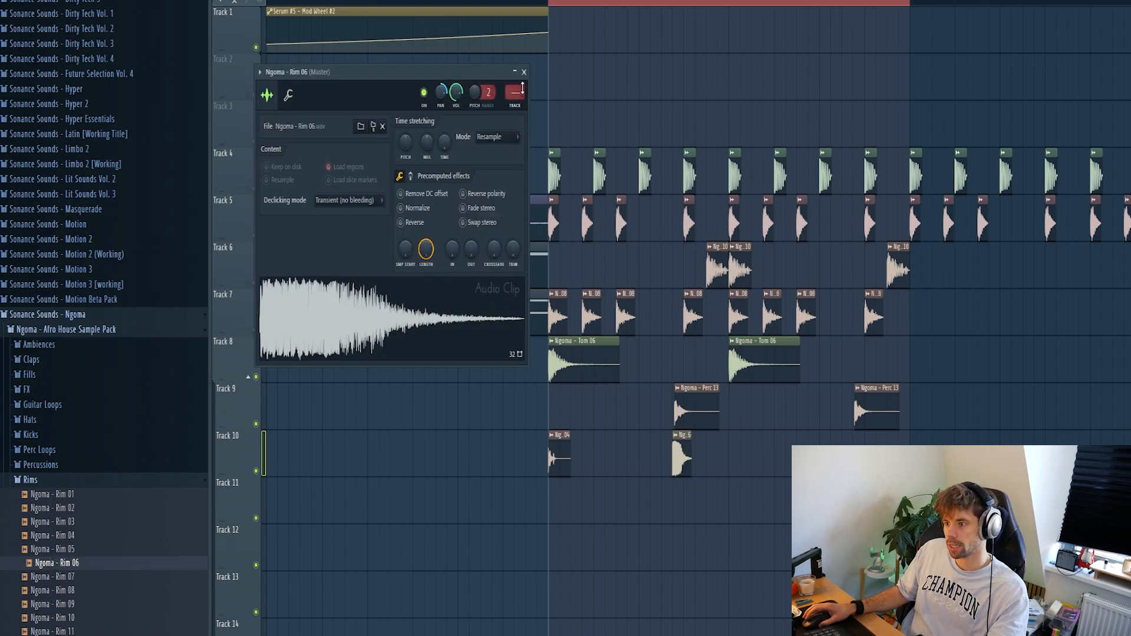
click(524, 72)
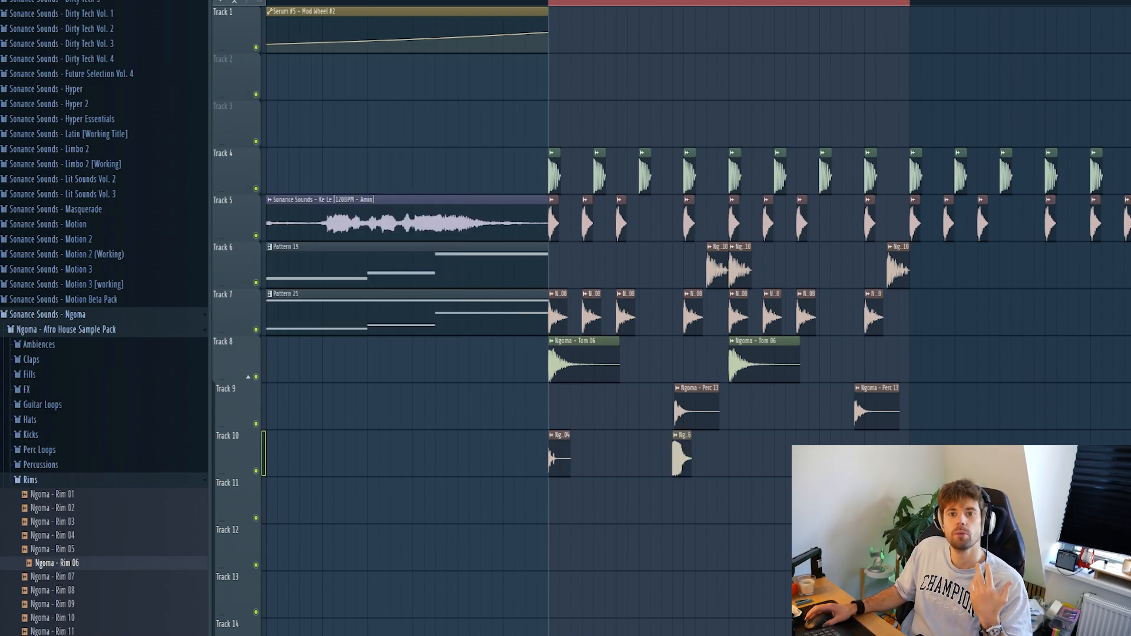
Audition Ngoma - Tom Loop 03 through Tom Loop 06 in the Tom Loops folder.
click(37, 480)
click(39, 540)
click(61, 582)
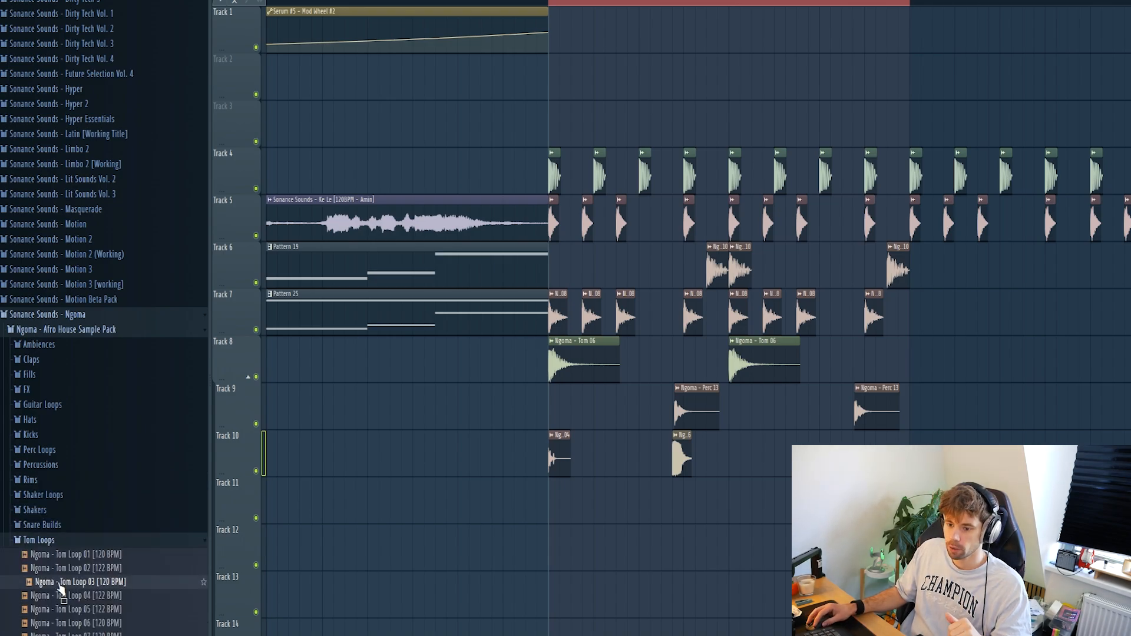
click(65, 596)
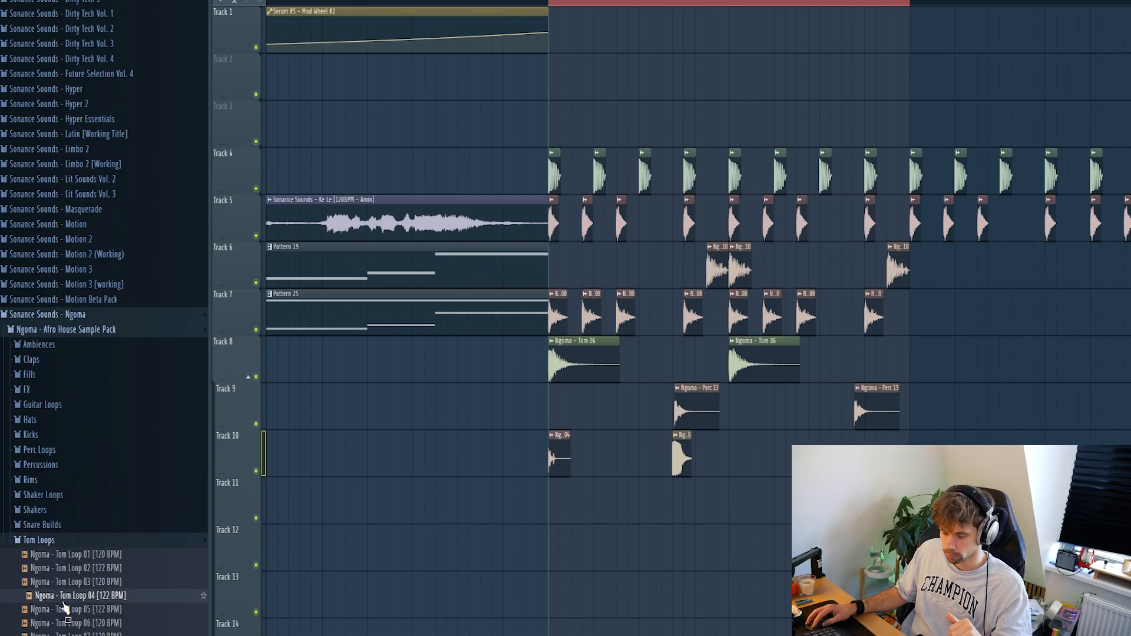
click(66, 609)
click(67, 622)
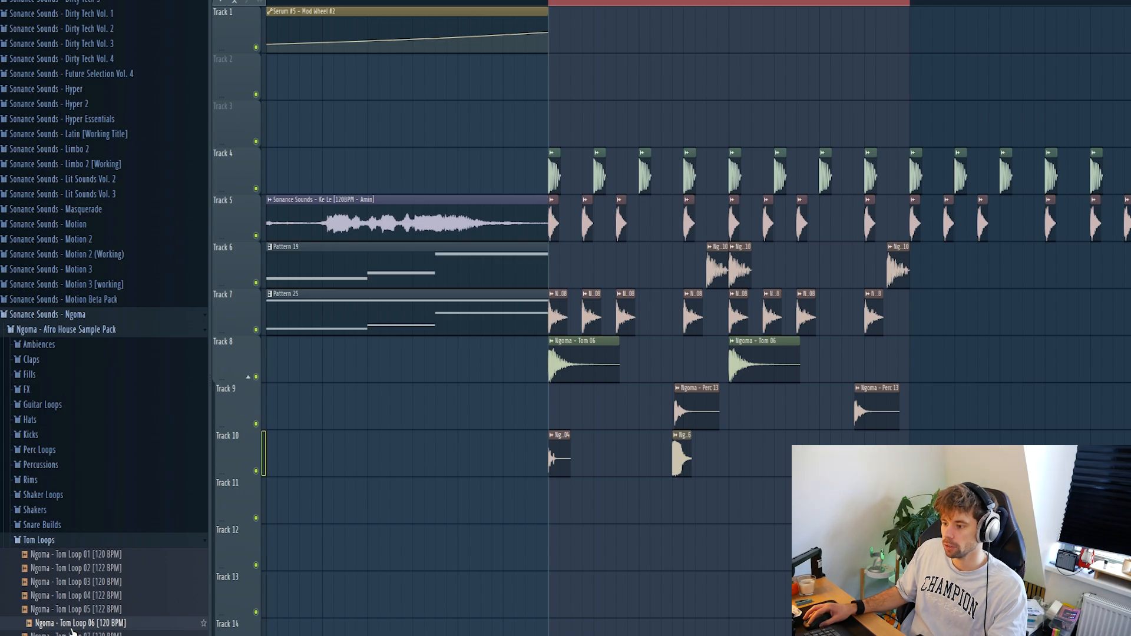
Place Ngoma - Tom Loop 06 [120 BPM] on Track 11 from the start of bar 13 and play it with the drums.
drag(66, 628, 548, 505)
scroll(546, 544, up, 2)
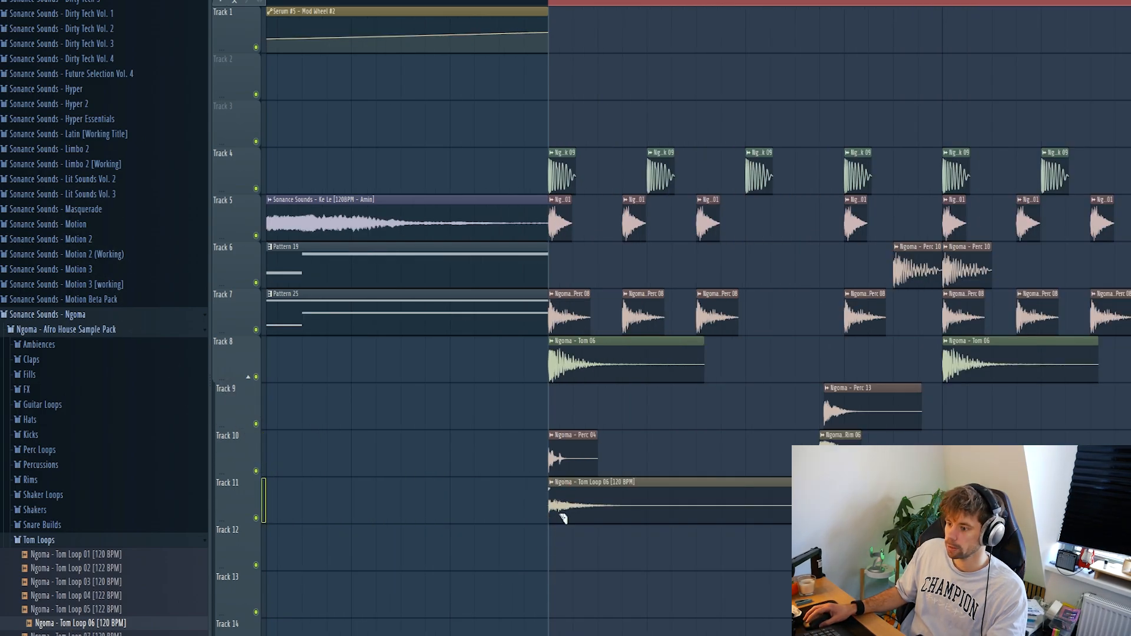
key(space)
scroll(576, 587, down, 2)
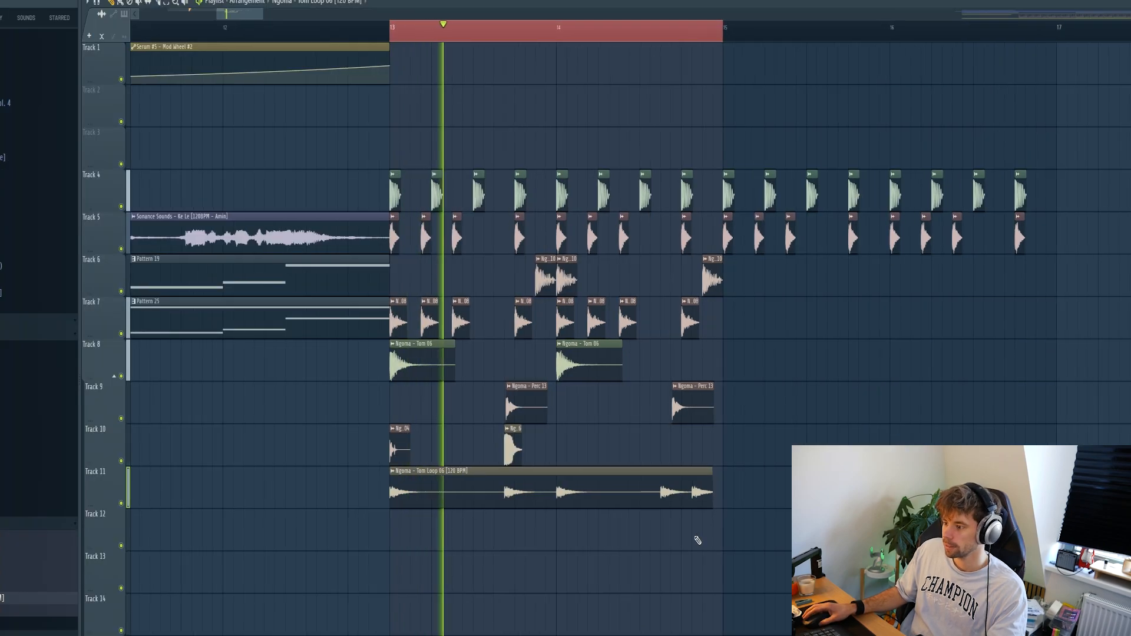
Slice Ngoma - Tom Loop 06 on Track 11 before its last two hits and shift that piece to end at bar 15.
scroll(880, 552, up, 2)
key(c)
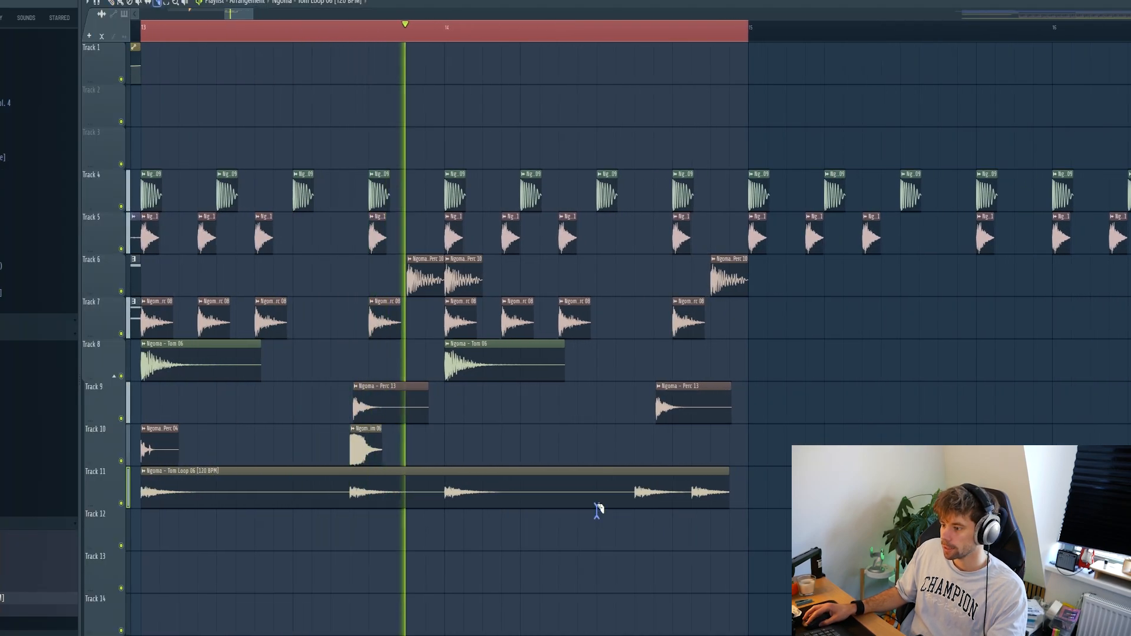
mouse_move(597, 511)
mouse_down()
mouse_move(598, 480)
mouse_move(660, 494)
mouse_up()
click(112, 4)
scroll(707, 526, up, 2)
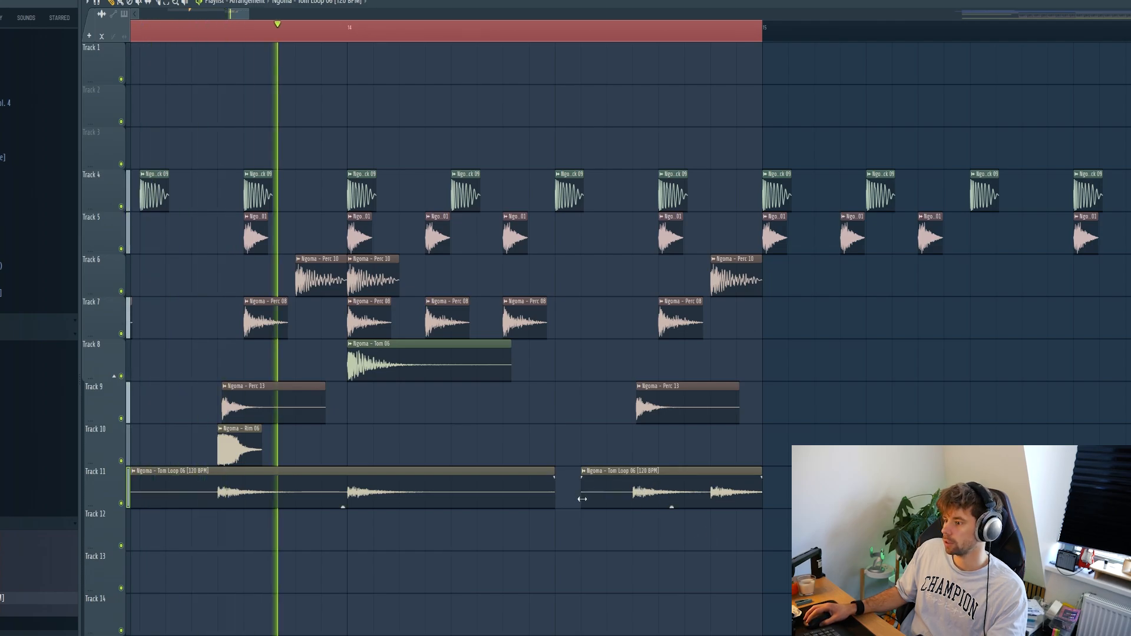
scroll(586, 557, down, 3)
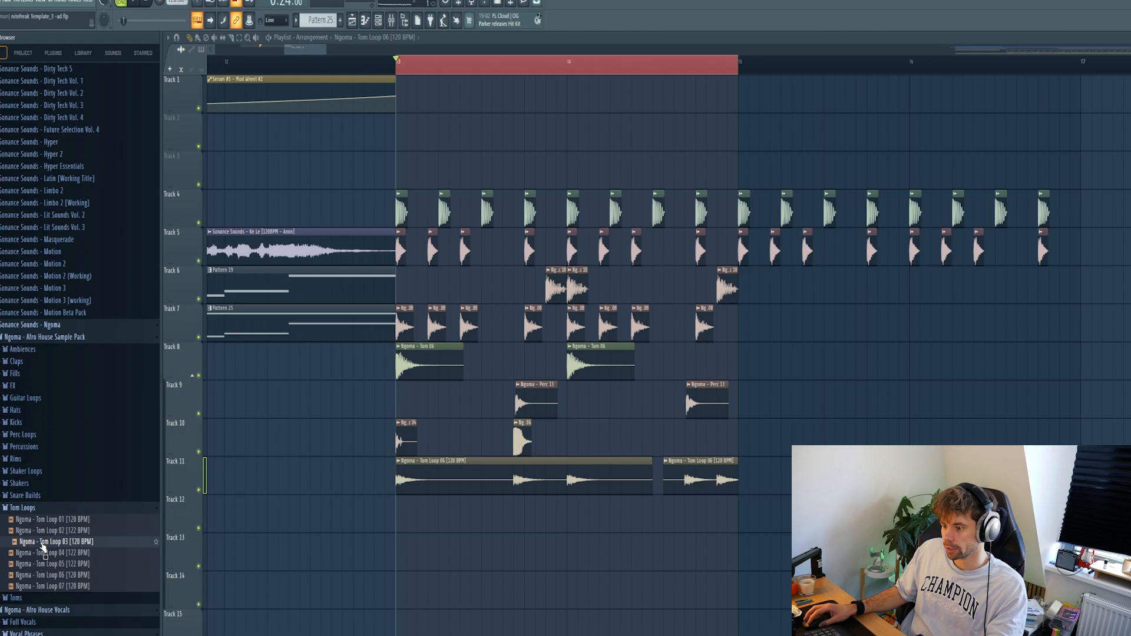
Place Ngoma - Tom Loop 03 on Track 12, split it at bar 14, put the second half on Track 13 at bar 13, and shift the first half to the second clap.
drag(43, 548, 401, 512)
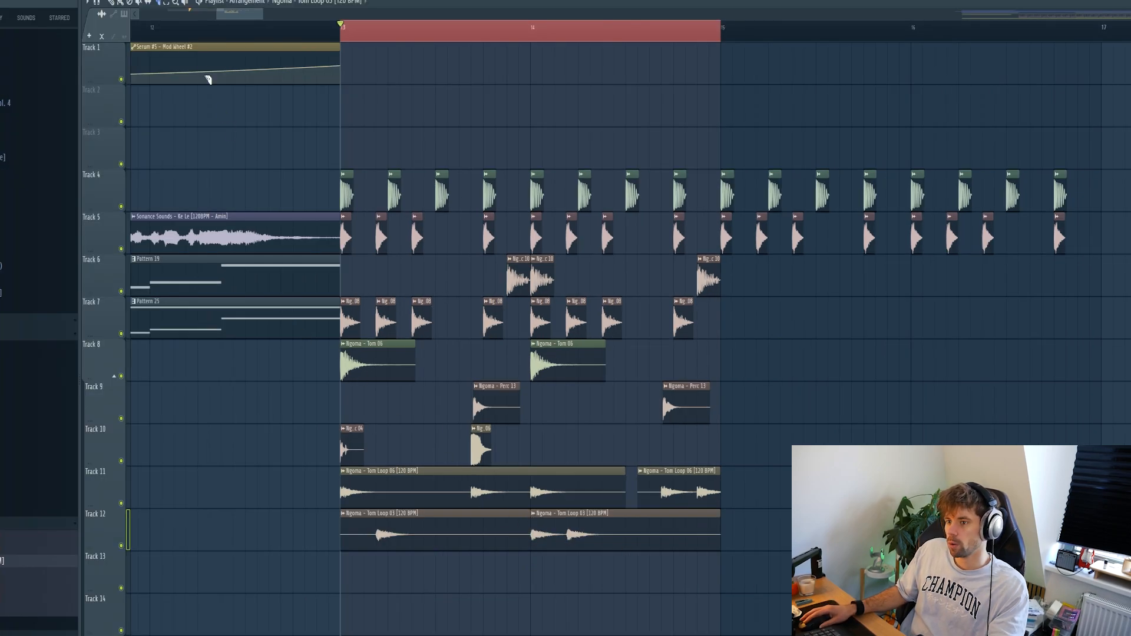
drag(579, 535, 392, 576)
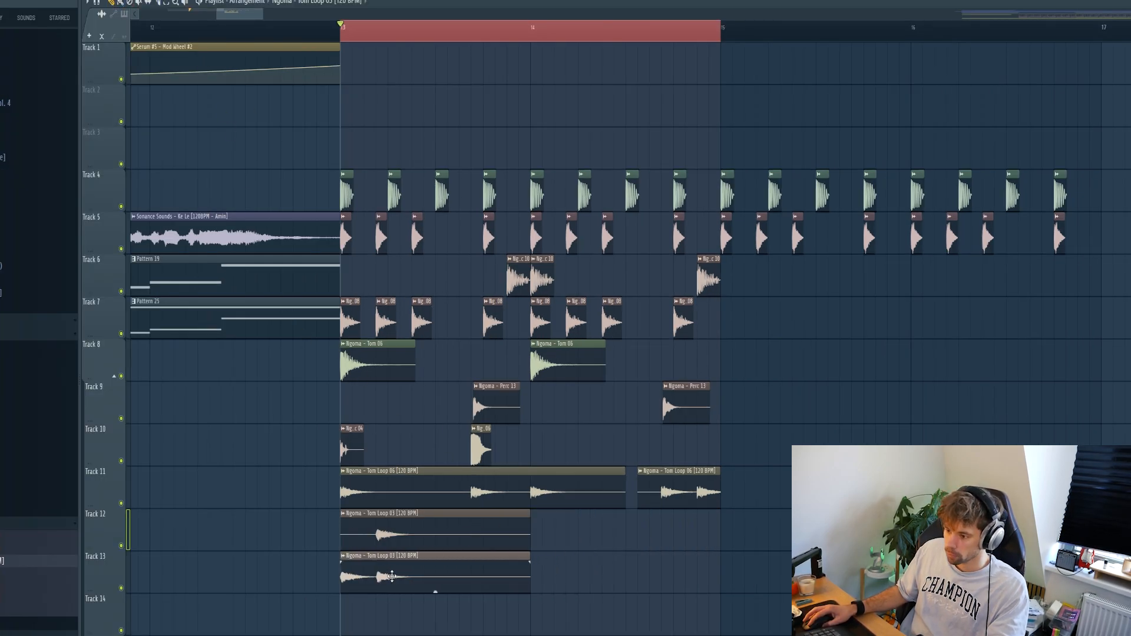
scroll(376, 548, up, 3)
drag(366, 536, 431, 542)
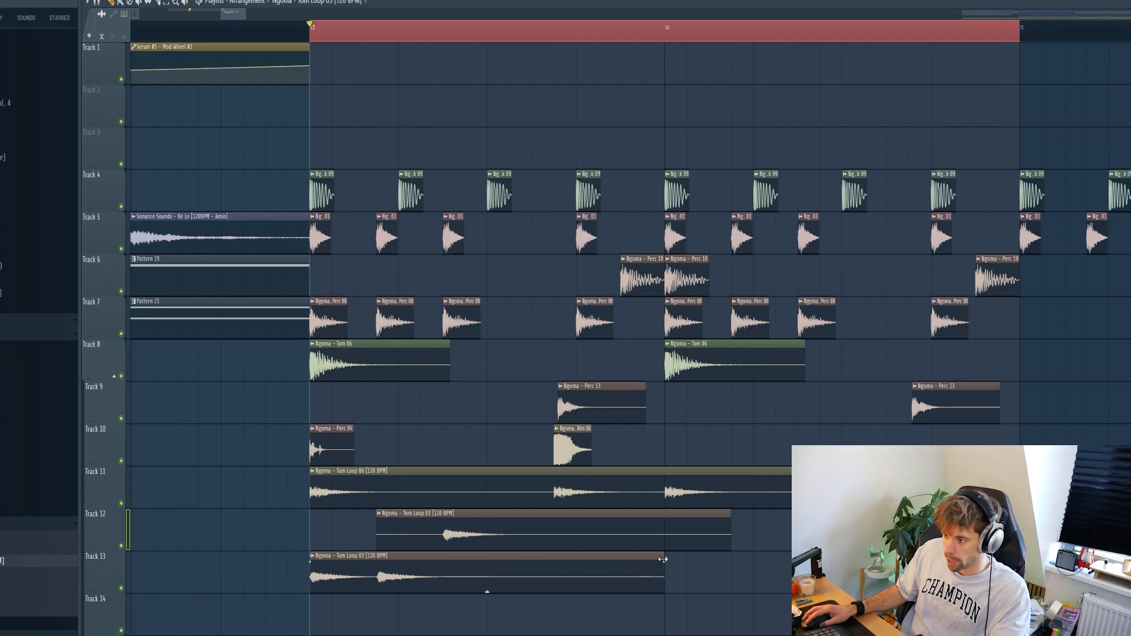
Trim both Tom Loop 03 pieces and join them on Track 12 from the start of bar 13, and play the groove.
drag(662, 559, 448, 549)
ctrl+click(368, 590)
key(shift+Left)
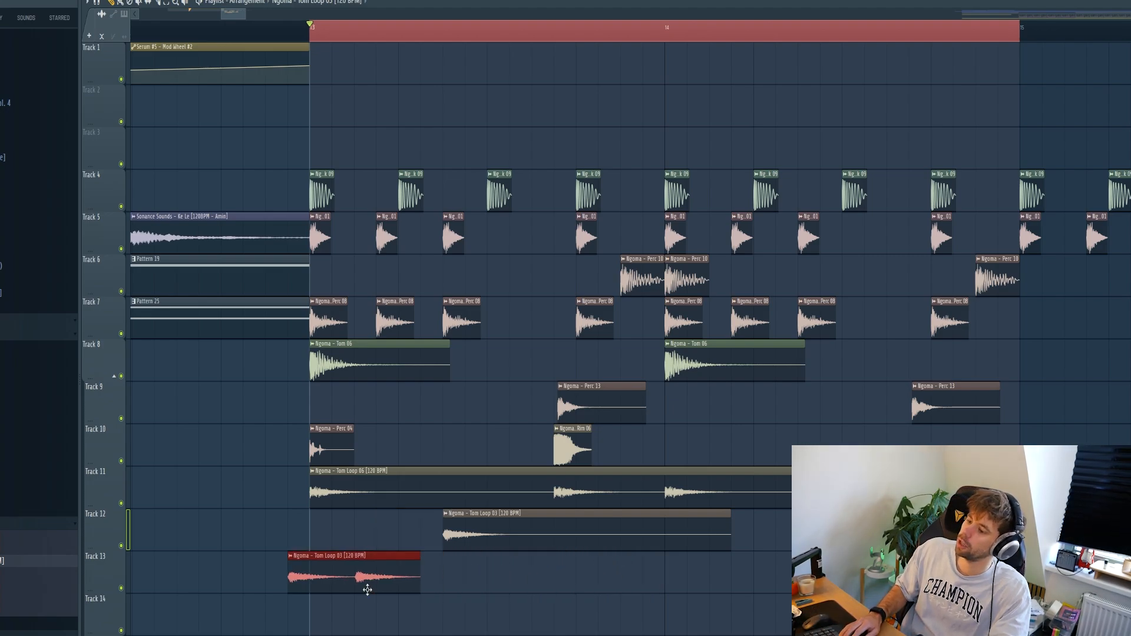
key(shift+Right)
key(shift+Up)
key(space)
scroll(371, 594, down, 4)
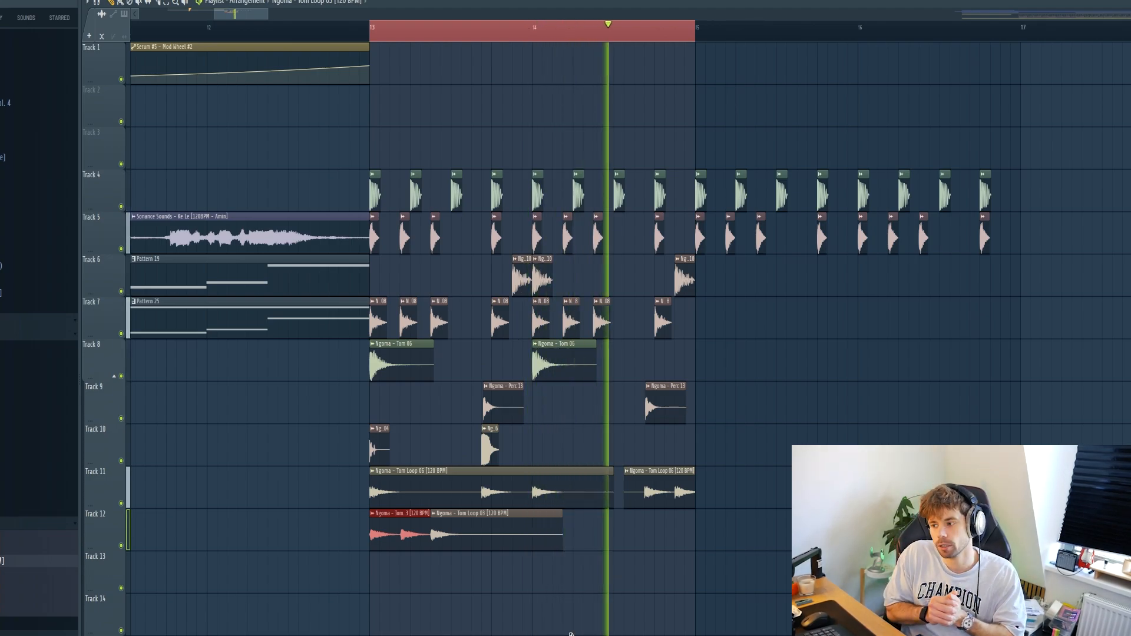
Stop playback and repeat the two-bar percussion groove across bars 15 and 16.
key(space)
drag(845, 633, 377, 294)
drag(388, 493, 716, 493)
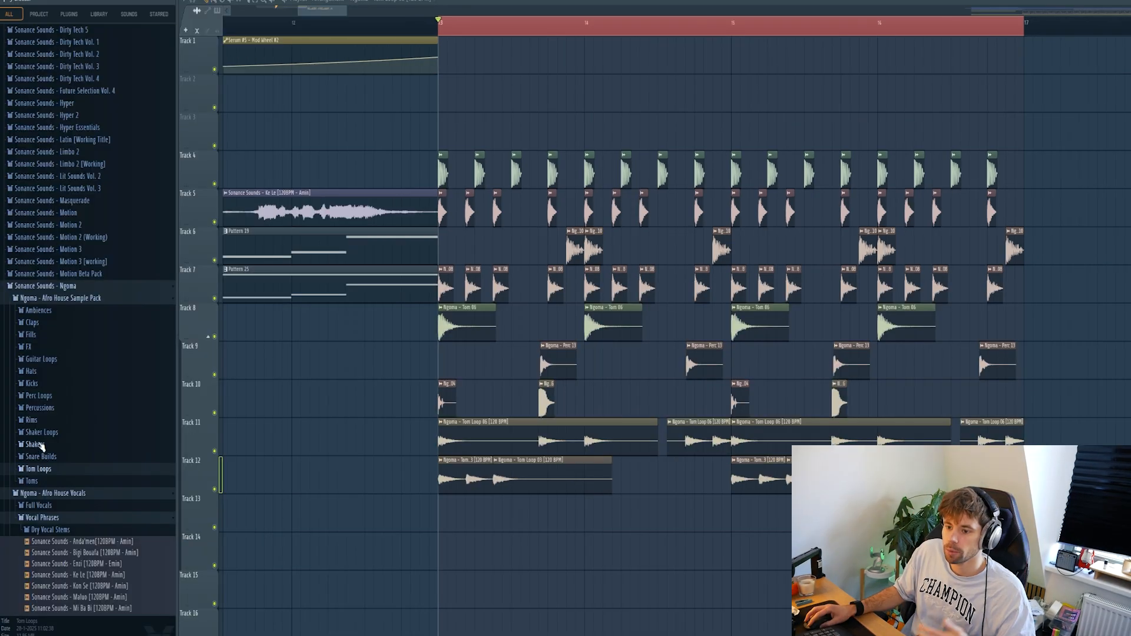
Audition the Shaker Loops folder and place Ngoma - Shaker Loop 13 [122 BPM] on Track 13 across bars 13 to 16.
click(45, 433)
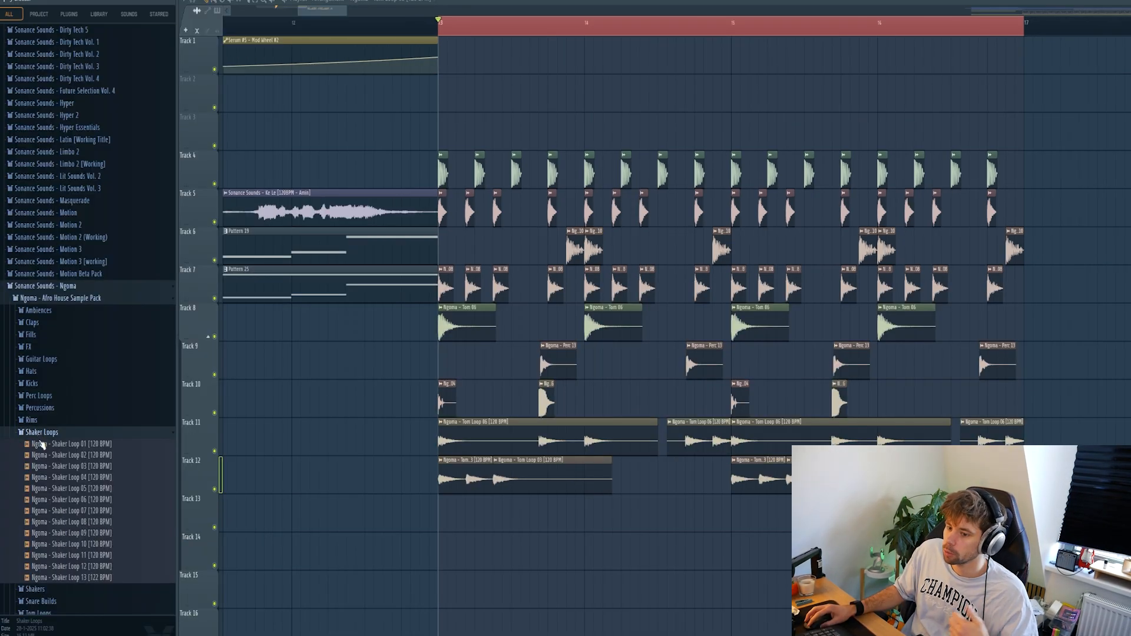
click(46, 467)
click(56, 517)
drag(59, 577, 443, 507)
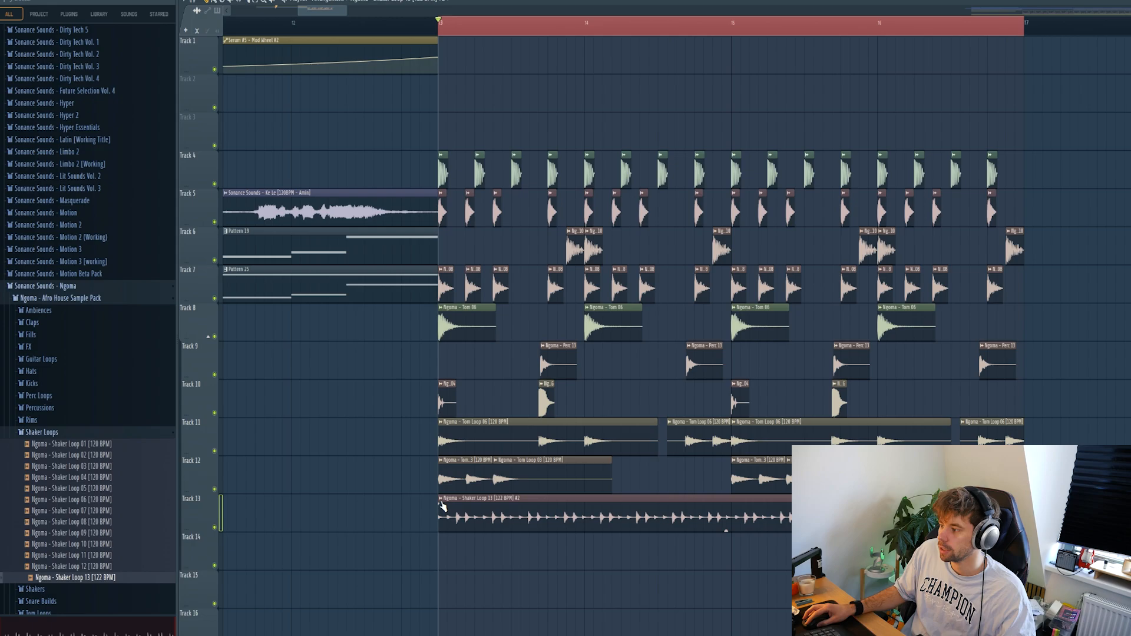
click(443, 506)
click(512, 578)
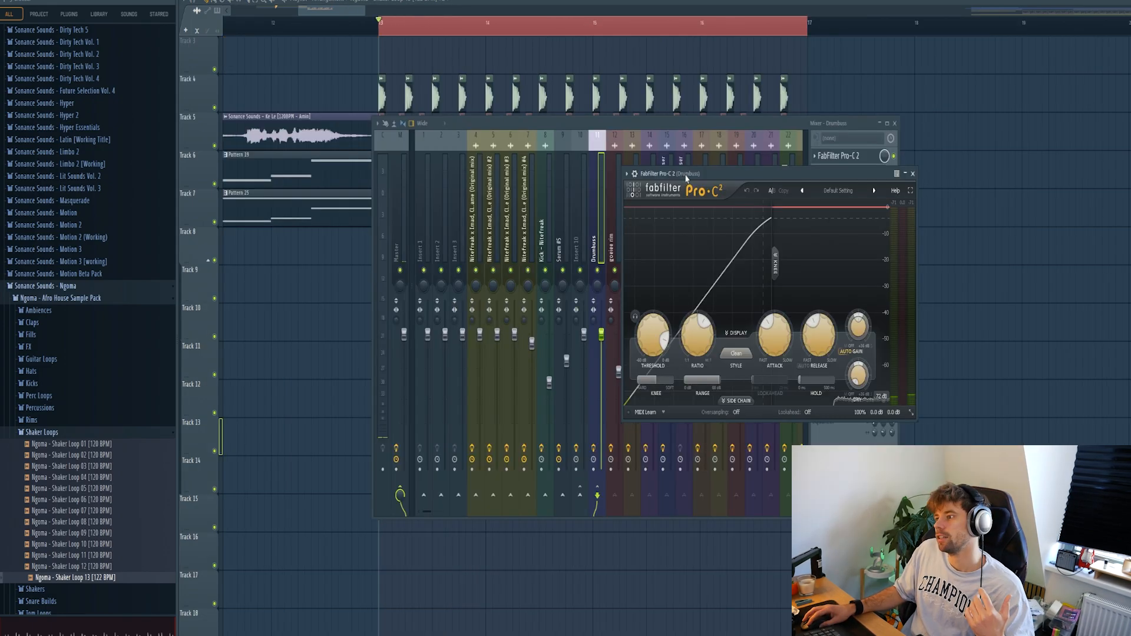
Examine the FabFilter Pro-C 2 compressor on the Drumbuss mixer track and play the full drum arrangement.
drag(686, 177, 602, 145)
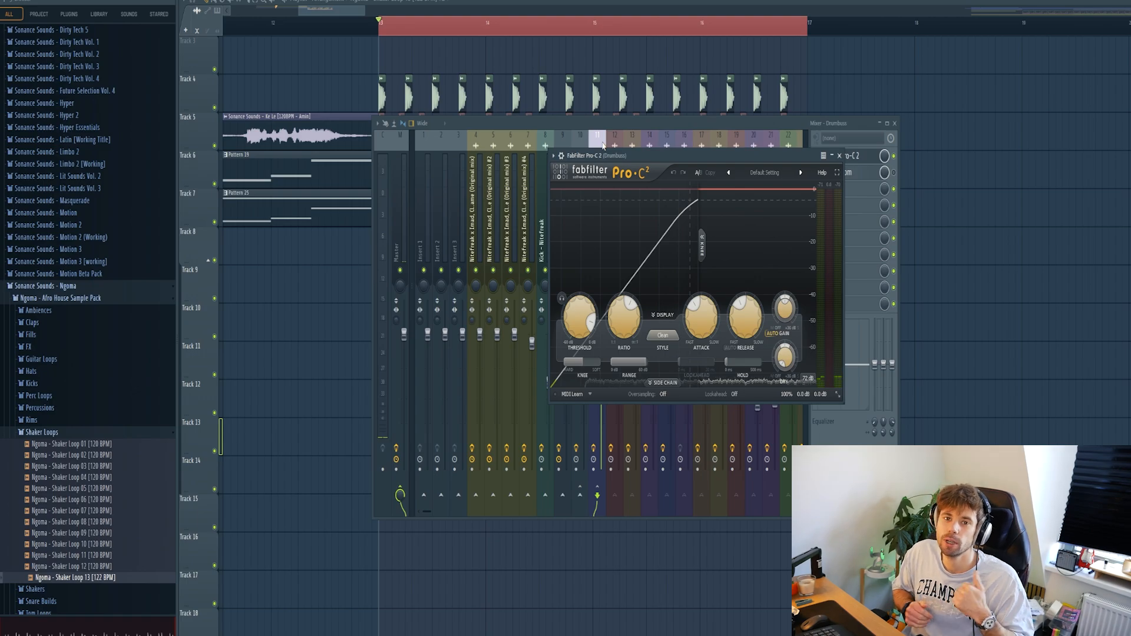
mouse_move(596, 105)
mouse_down()
mouse_move(631, 109)
mouse_move(593, 112)
mouse_up()
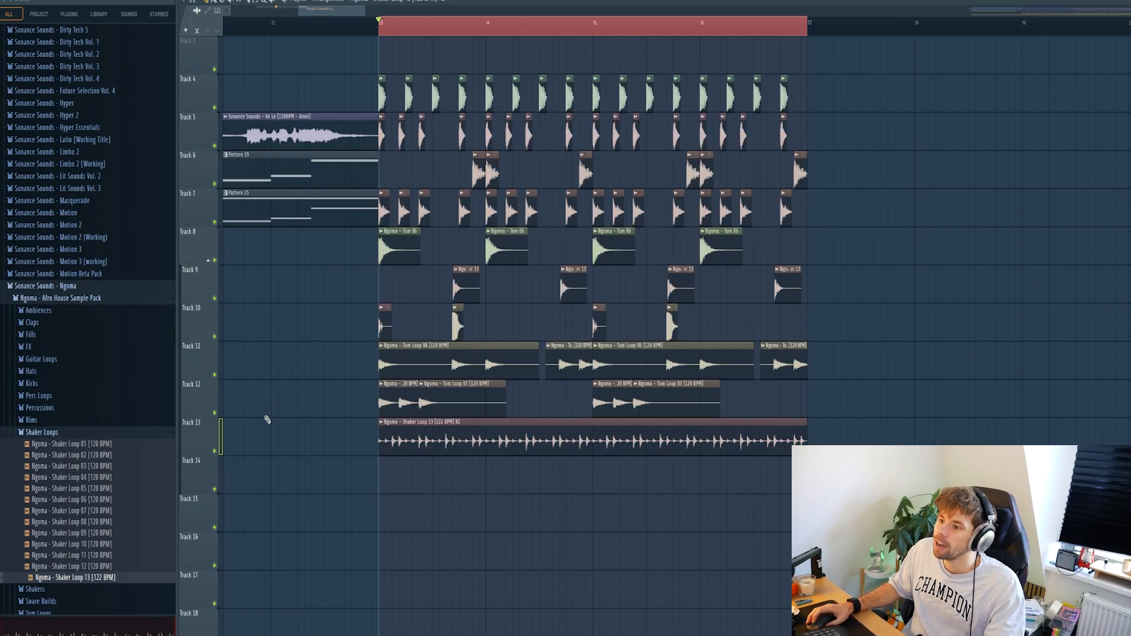
scroll(264, 417, up, 1)
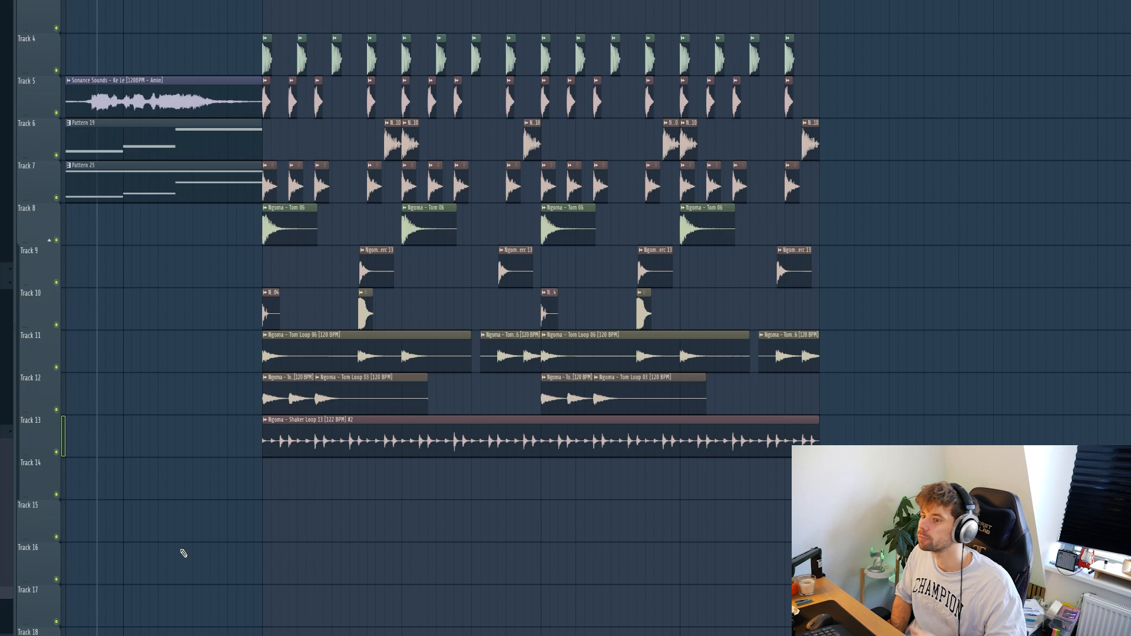
key(space)
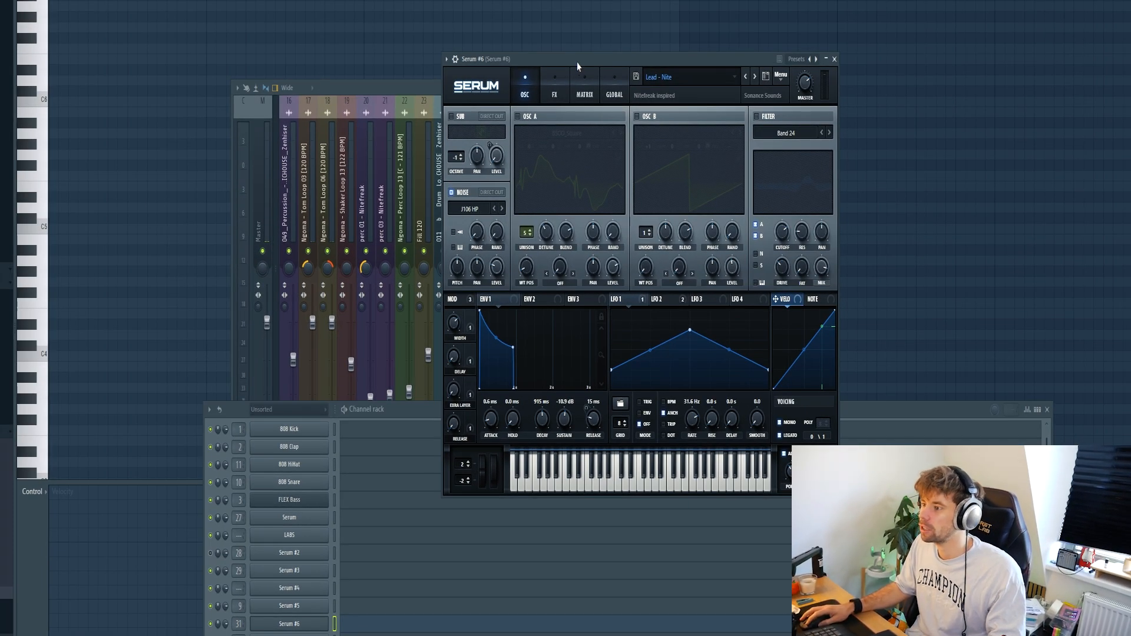
Turn on OSC A, OSC B and the Band 24 filter of the Lead - Nite preset in Serum #6, and lower the filter mix.
drag(577, 62, 522, 80)
drag(522, 80, 520, 87)
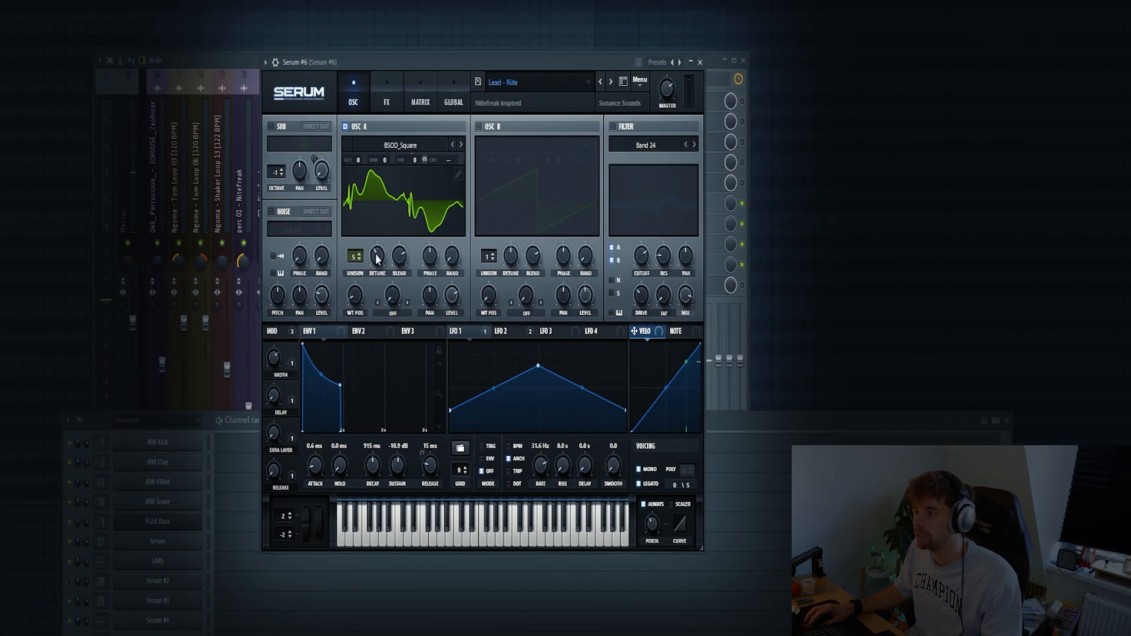
click(505, 331)
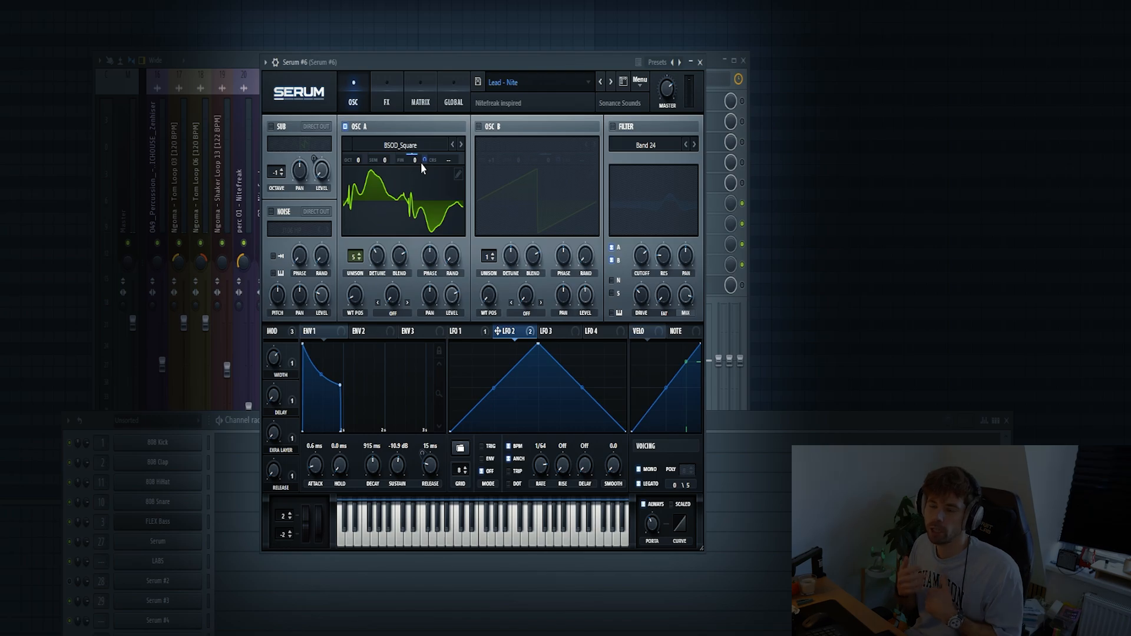
click(478, 126)
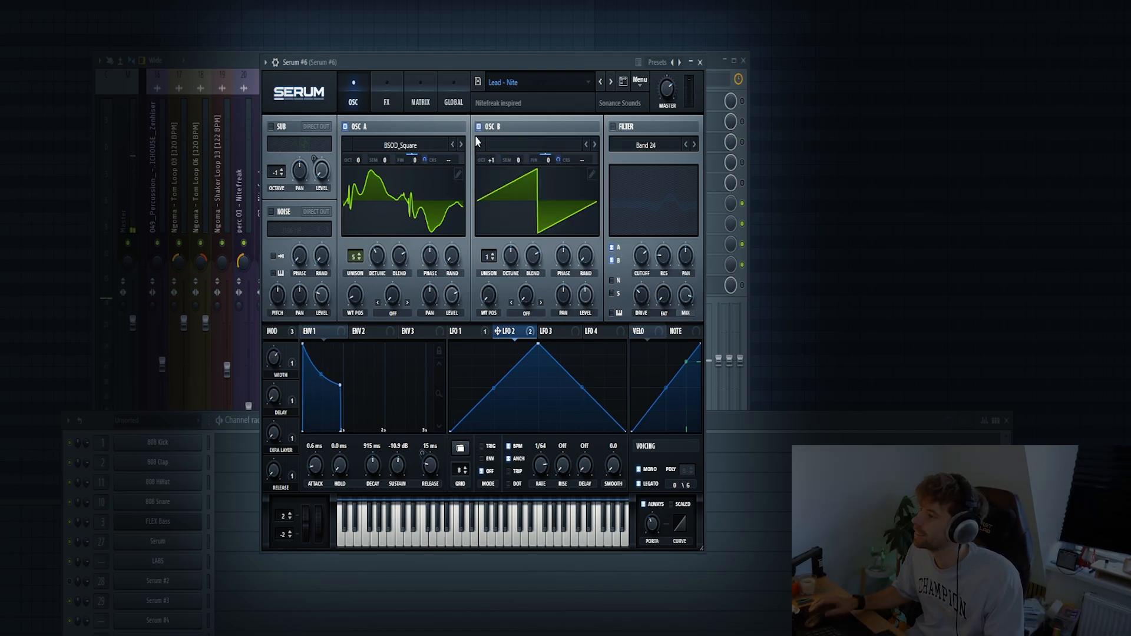
click(613, 126)
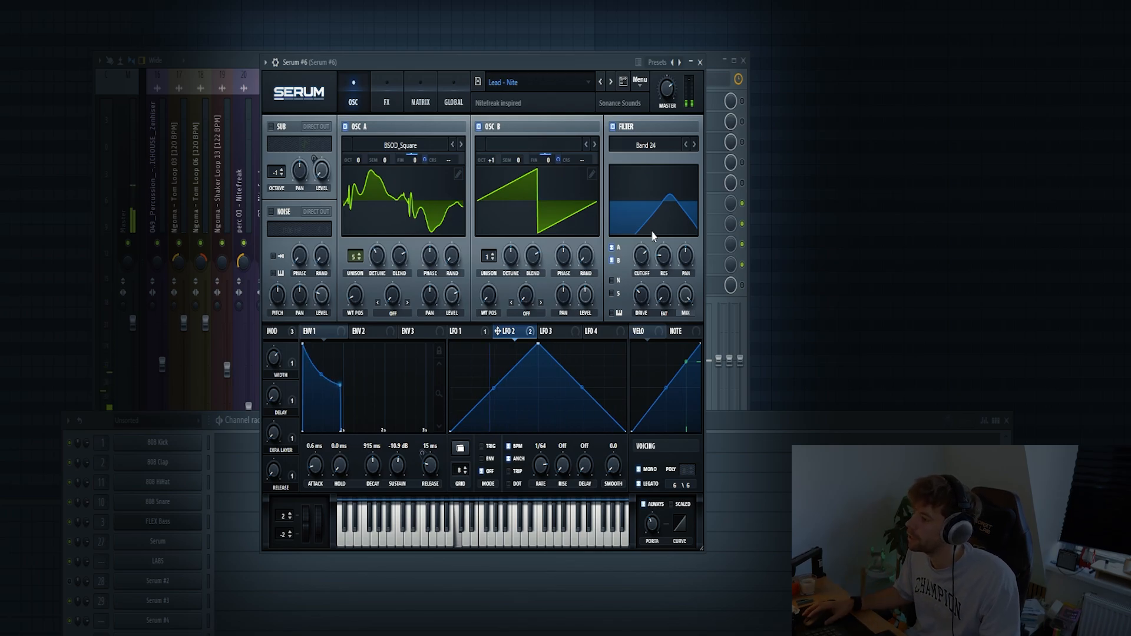
drag(681, 294, 679, 302)
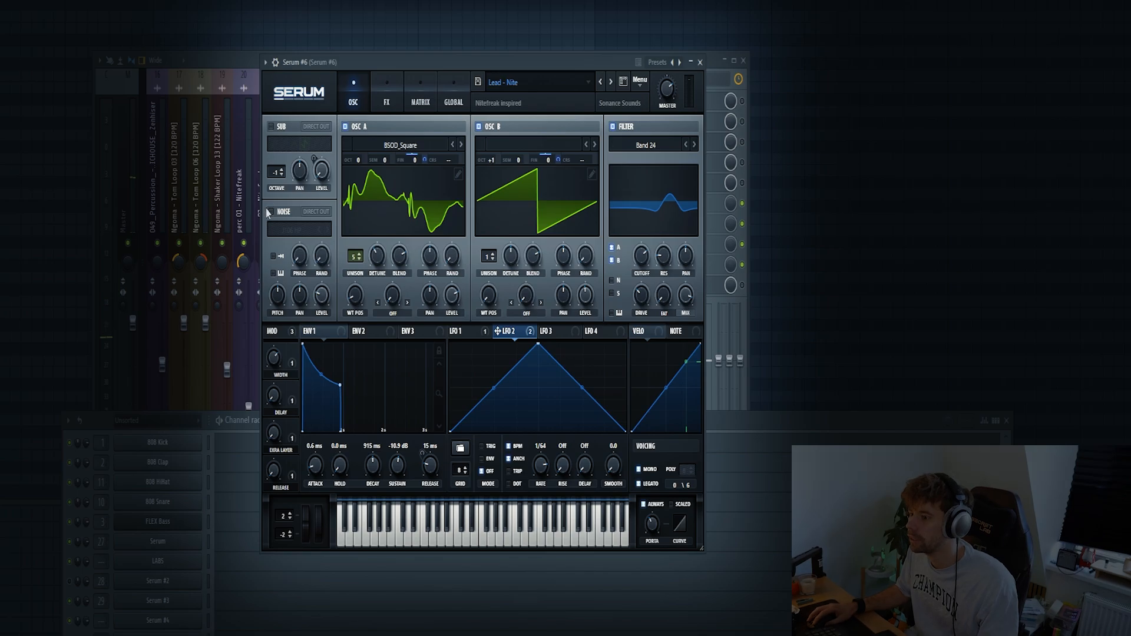
Turn on the Tube distortion, the multiband compressor and the EQ in Serum #6's effects.
click(386, 102)
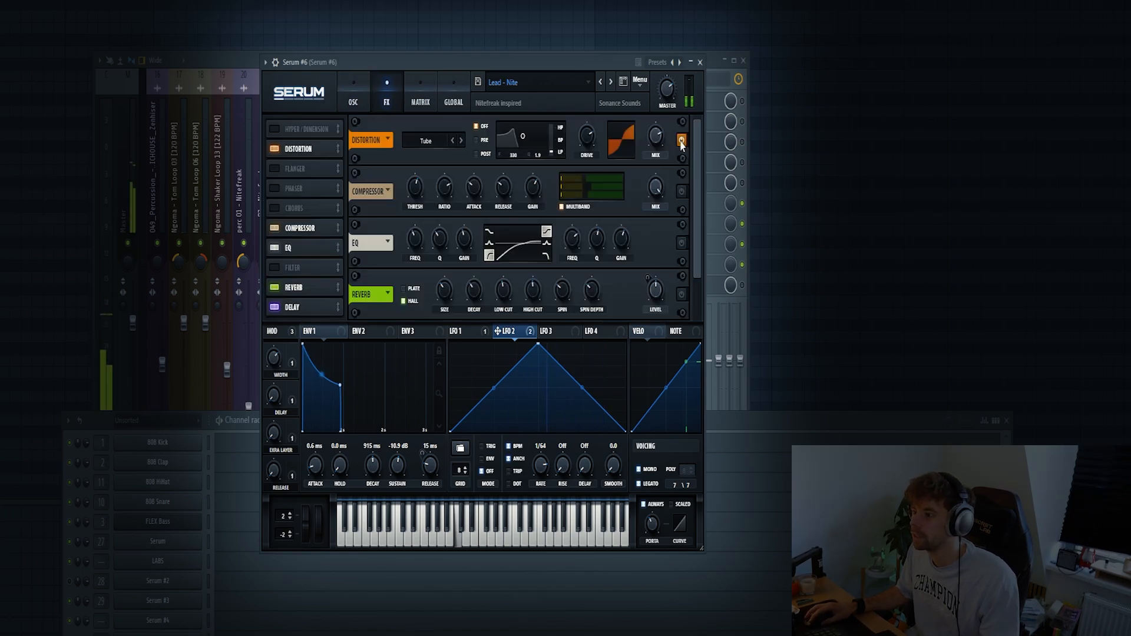
click(682, 191)
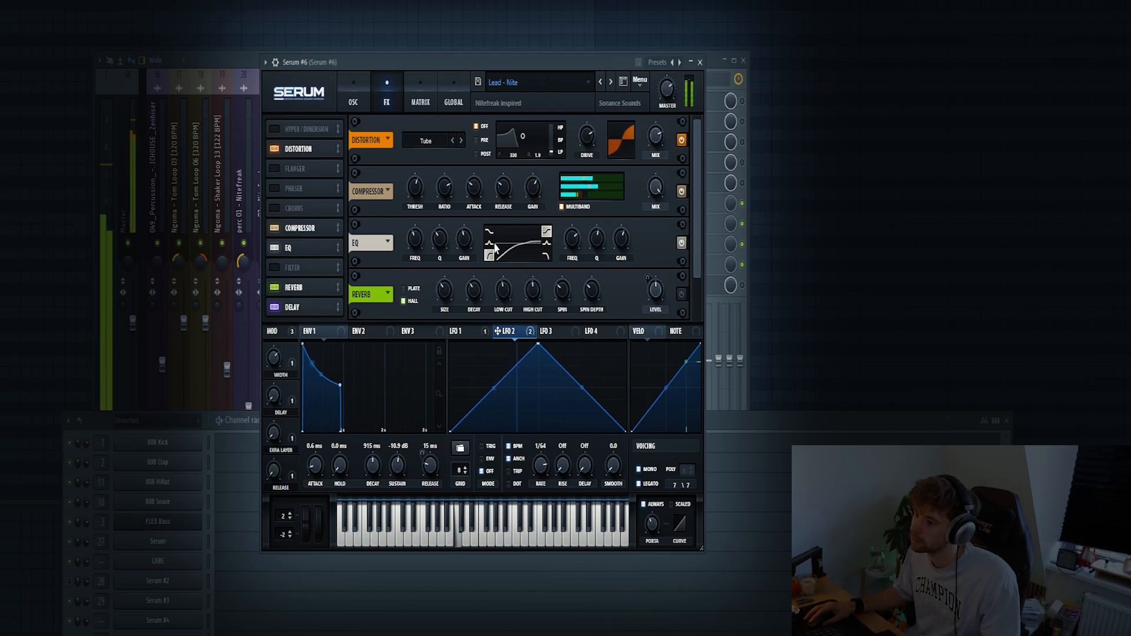
scroll(700, 222, down, 1)
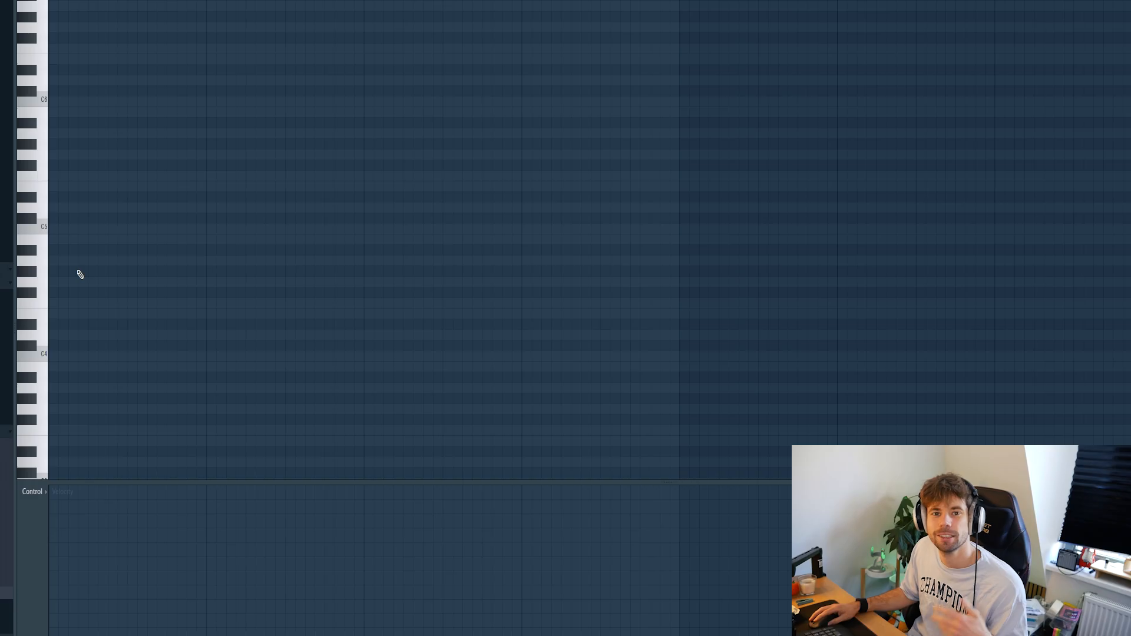
Draw a one-beat lead figure of an eighth-note A4 followed by sixteenth notes E5 and D5, and play it.
click(55, 242)
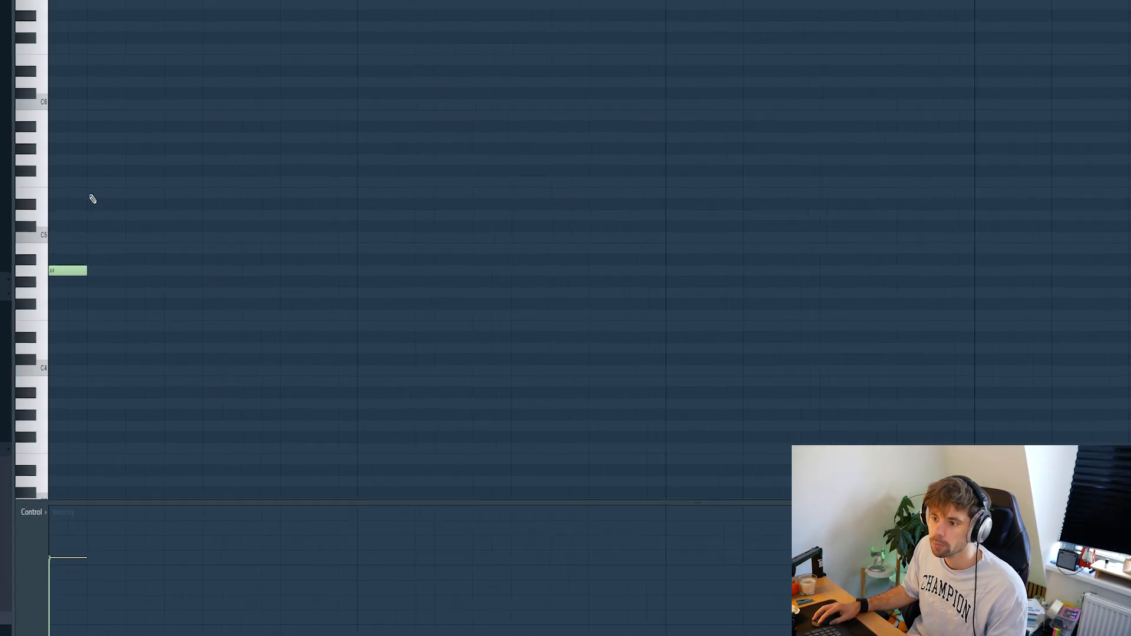
click(92, 186)
drag(120, 186, 103, 186)
click(110, 197)
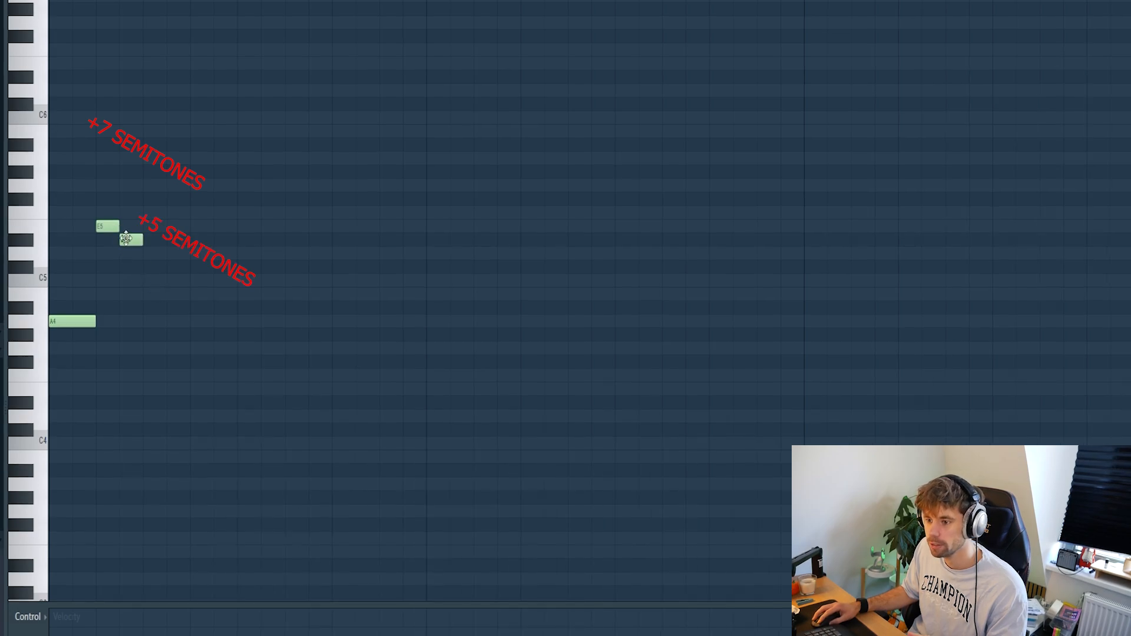
key(ctrl+a)
key(space)
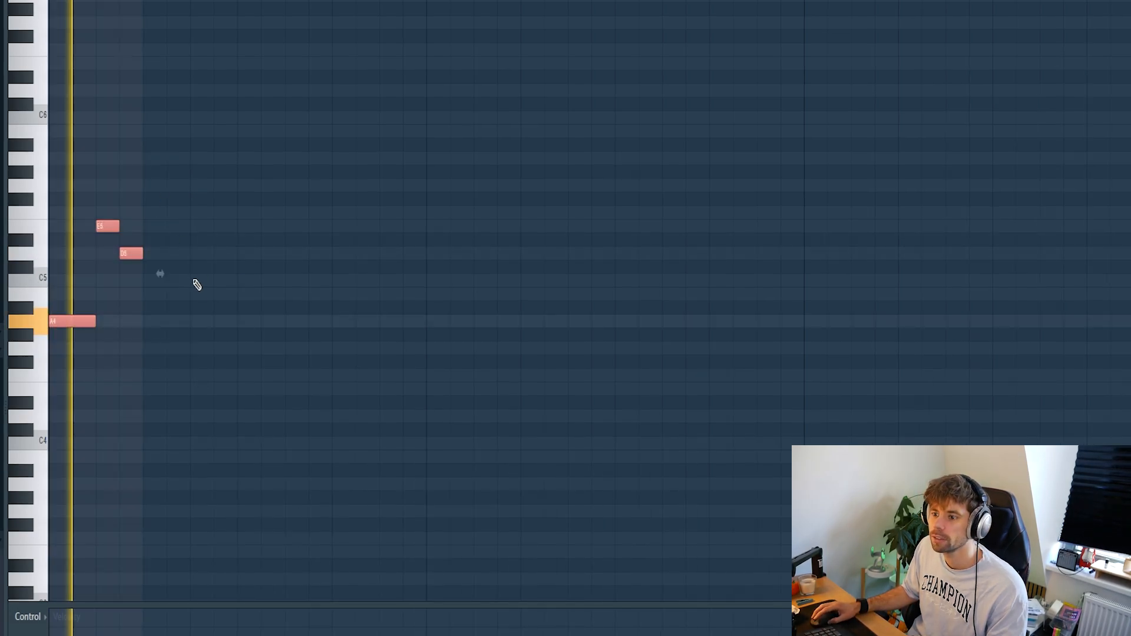
click(162, 377)
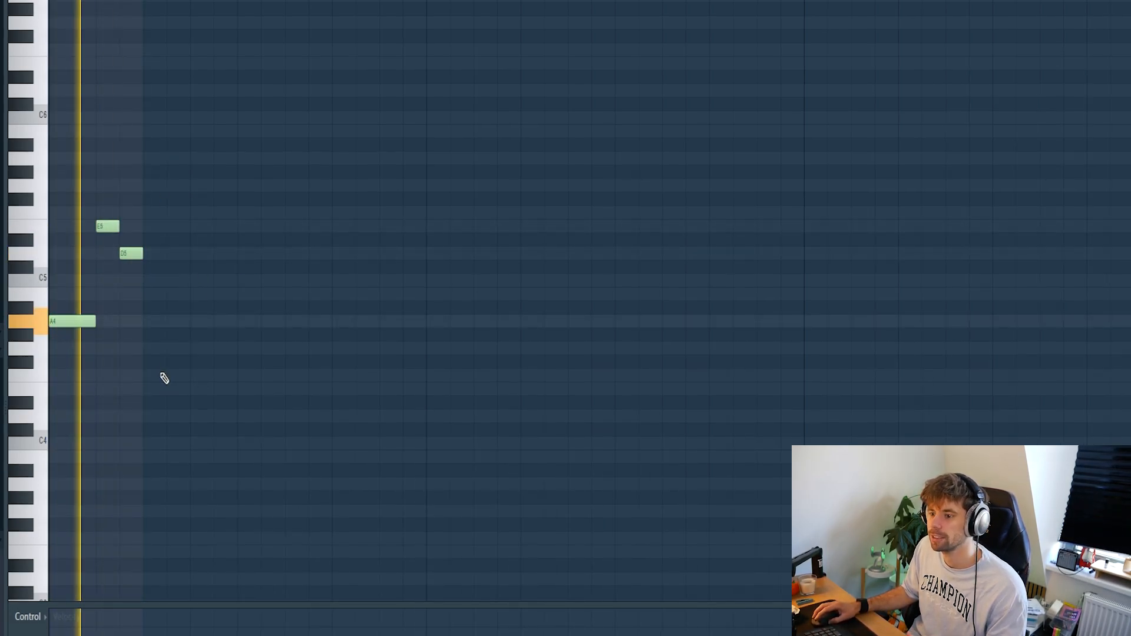
Stop playback and duplicate the A4, E5, D5 figure until it fills four bars.
key(space)
key(ctrl+b)
key(ctrl+b)
key(ctrl+b)
key(ctrl+b)
key(ctrl+b)
key(ctrl+b)
key(ctrl+b)
key(ctrl+b)
key(ctrl+b)
key(ctrl+b)
key(ctrl+b)
key(ctrl+b)
key(ctrl+b)
key(ctrl+b)
key(ctrl+b)
scroll(160, 377, down, 1)
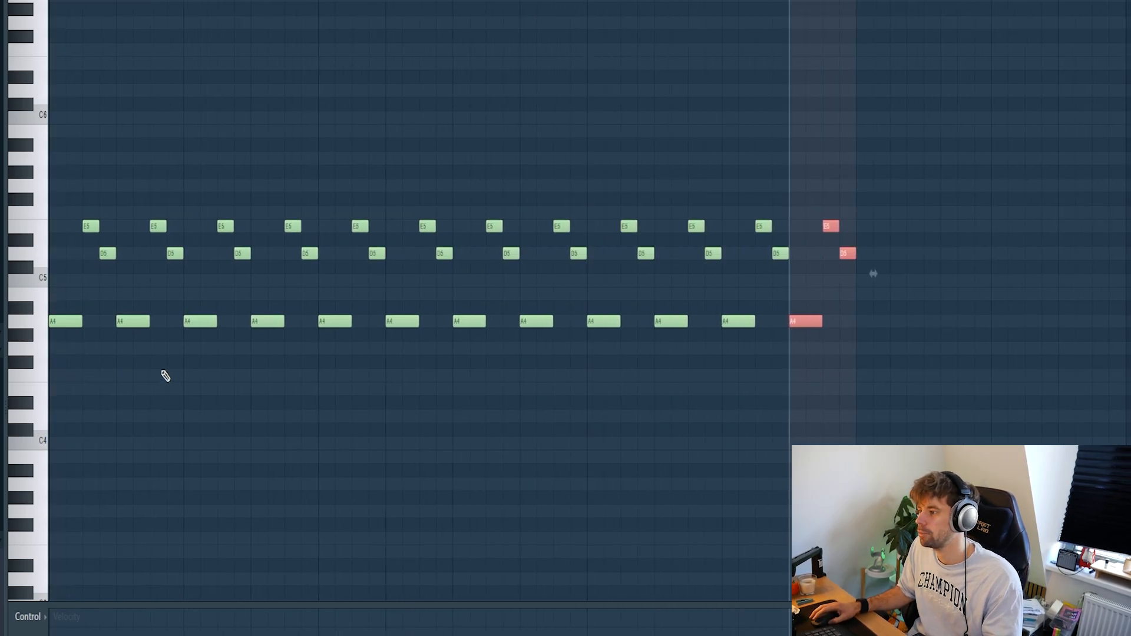
click(205, 359)
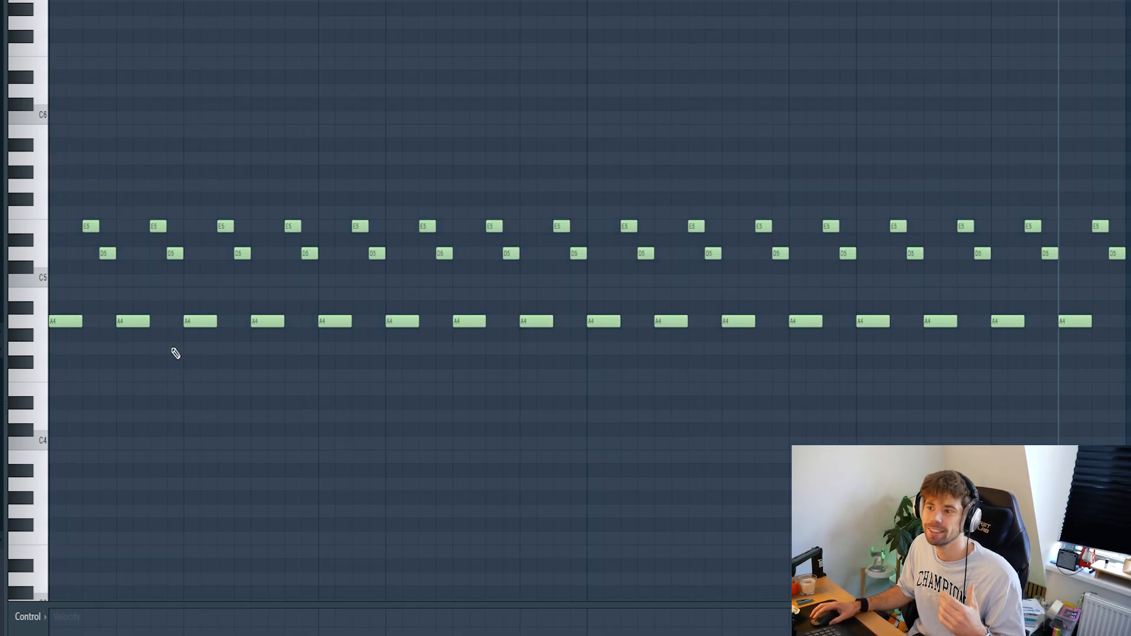
Play the lead and examine the low-cut and bell bands of the FabFilter Pro-Q 3 on the Serum #6 mixer track.
key(F9)
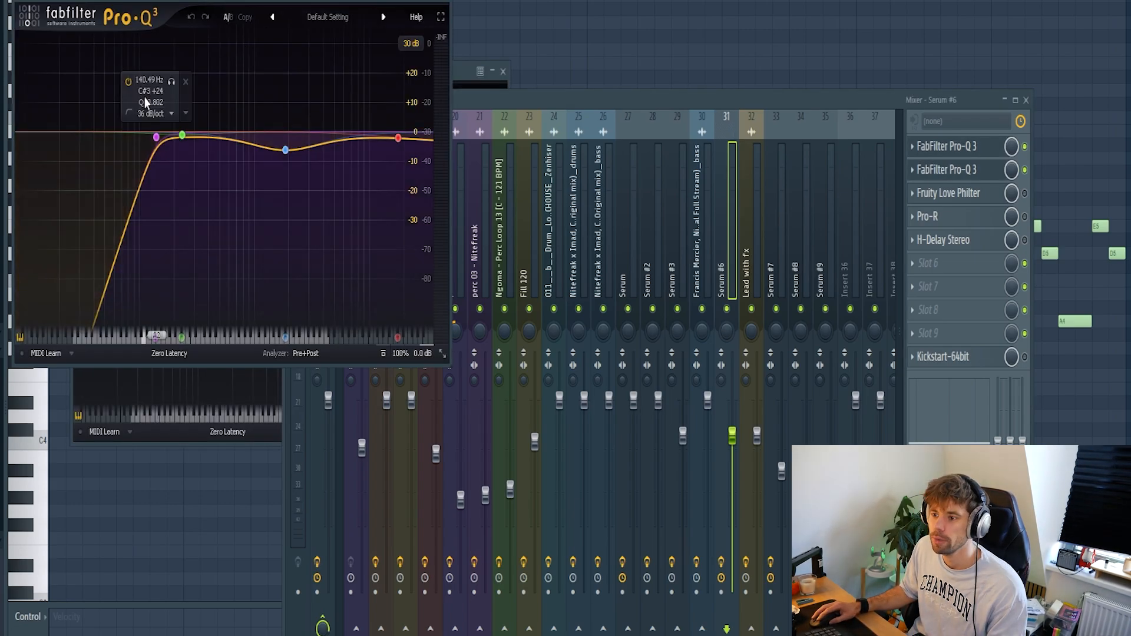
key(space)
drag(171, 137, 285, 150)
click(298, 182)
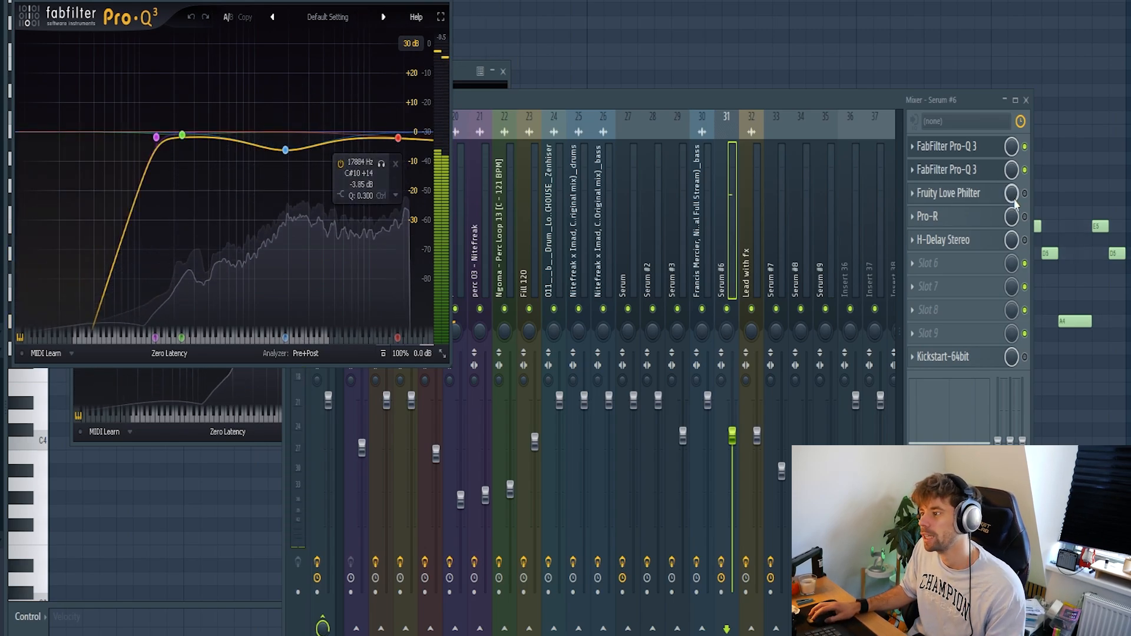
Turn on Pro-R, H-Delay Stereo and Kickstart-64bit on the Serum #6 mixer track, opening each plugin while the lead plays.
click(928, 216)
drag(242, 35, 283, 4)
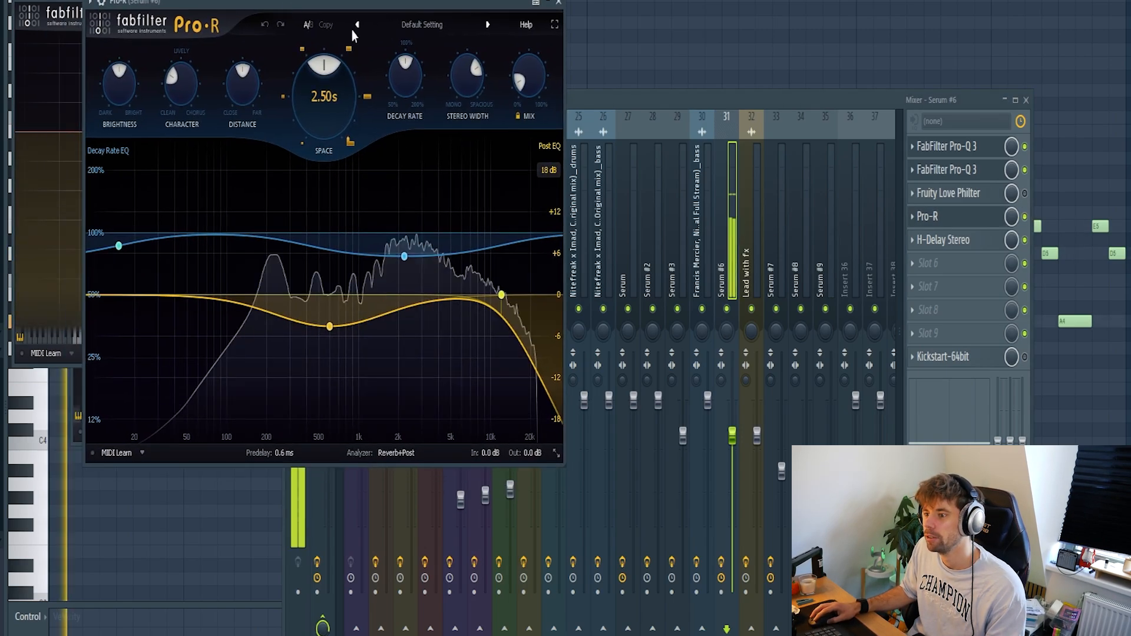
click(982, 245)
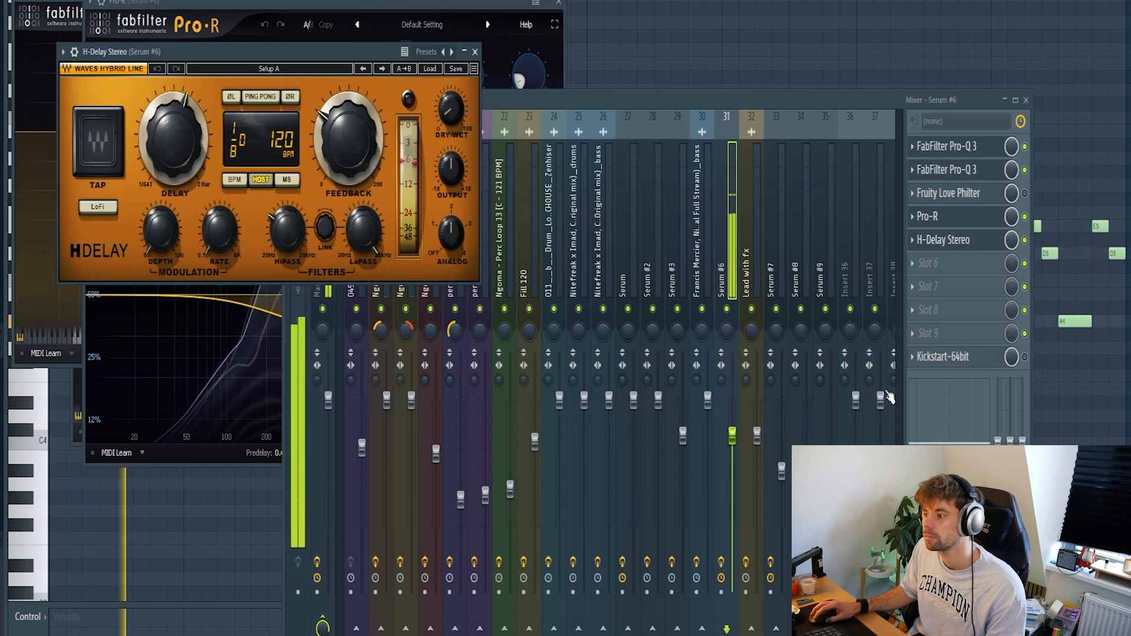
click(943, 356)
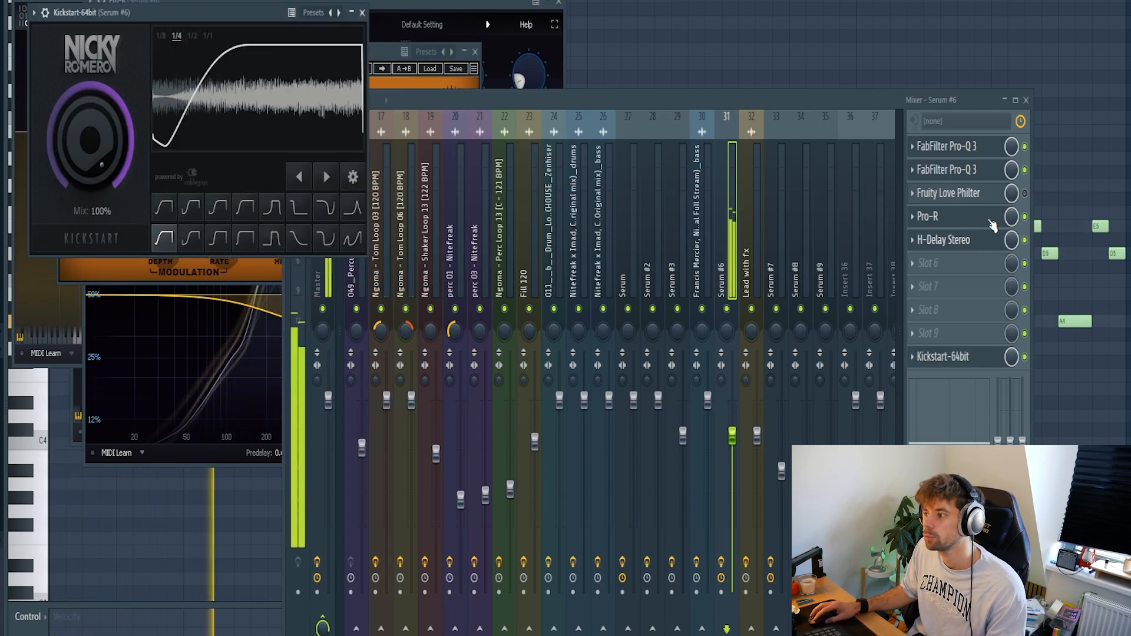
Turn on Fruity Love Philter on the Serum #6 mixer track, open its window and toggle playback.
click(1026, 195)
click(992, 194)
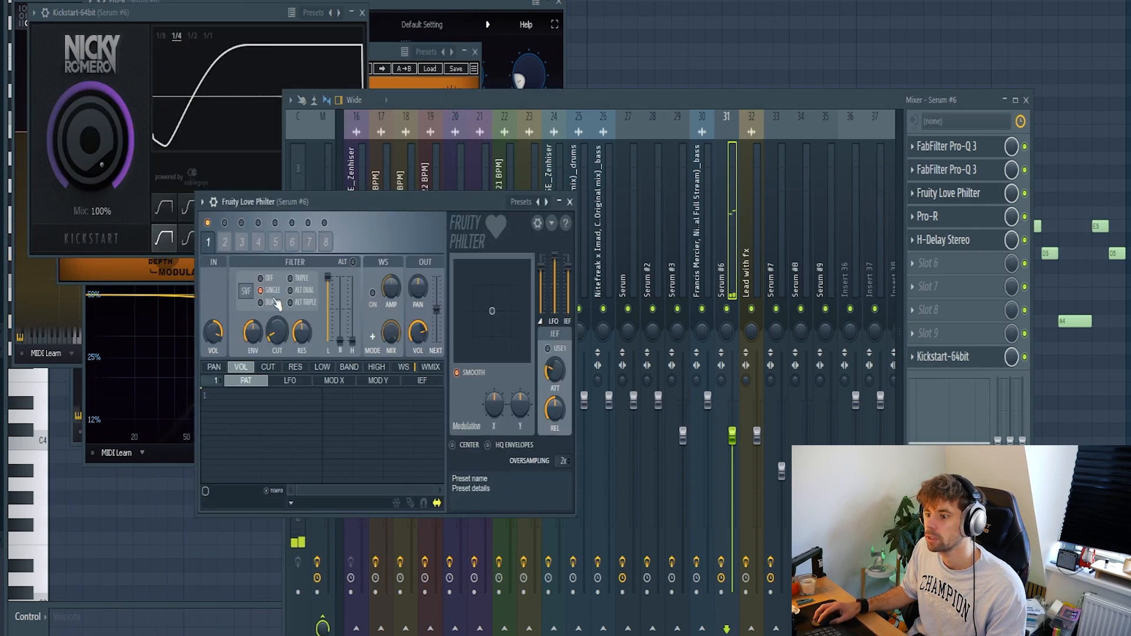
key(space)
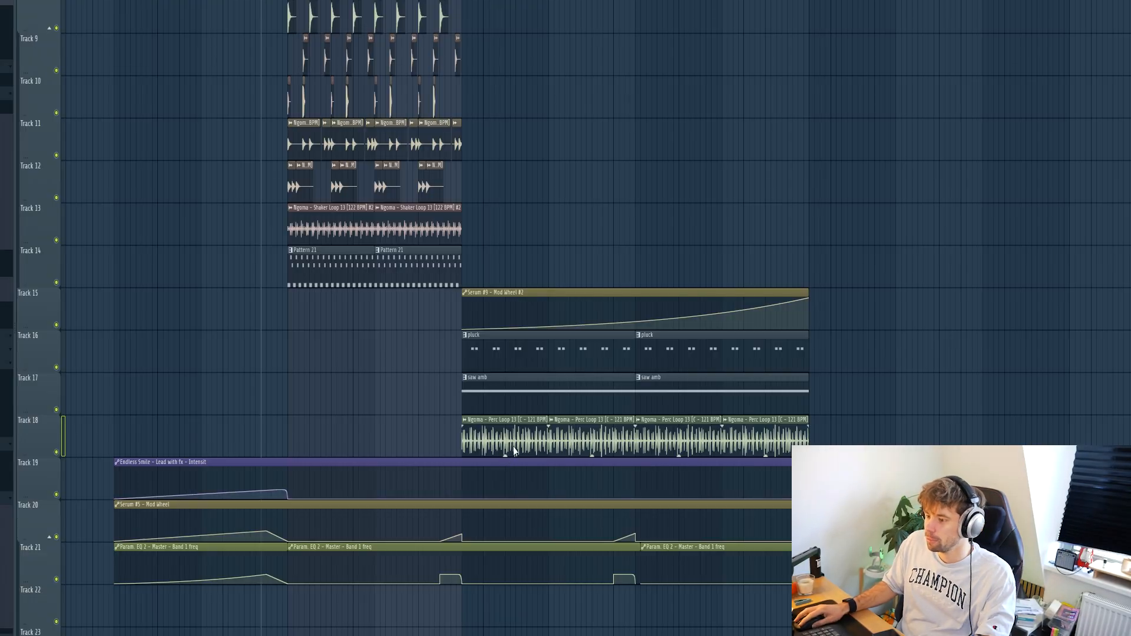
Open the channel settings of the Ngoma - Perc Loop 13 clip on Track 18 and move the window clear of the tracks.
double_click(502, 425)
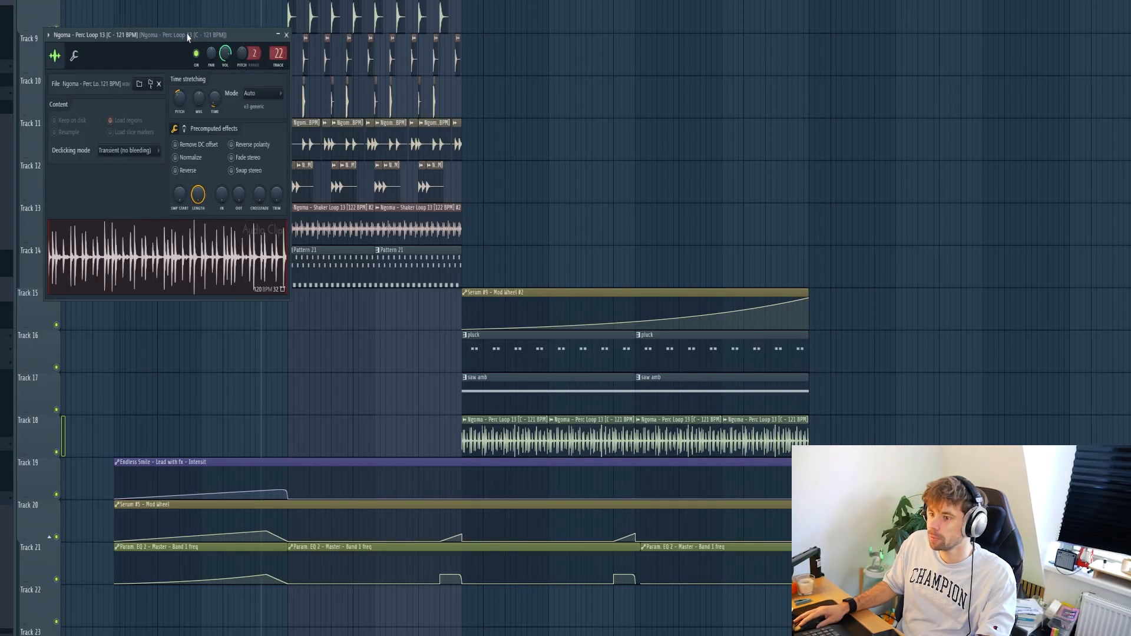
drag(188, 37, 388, 187)
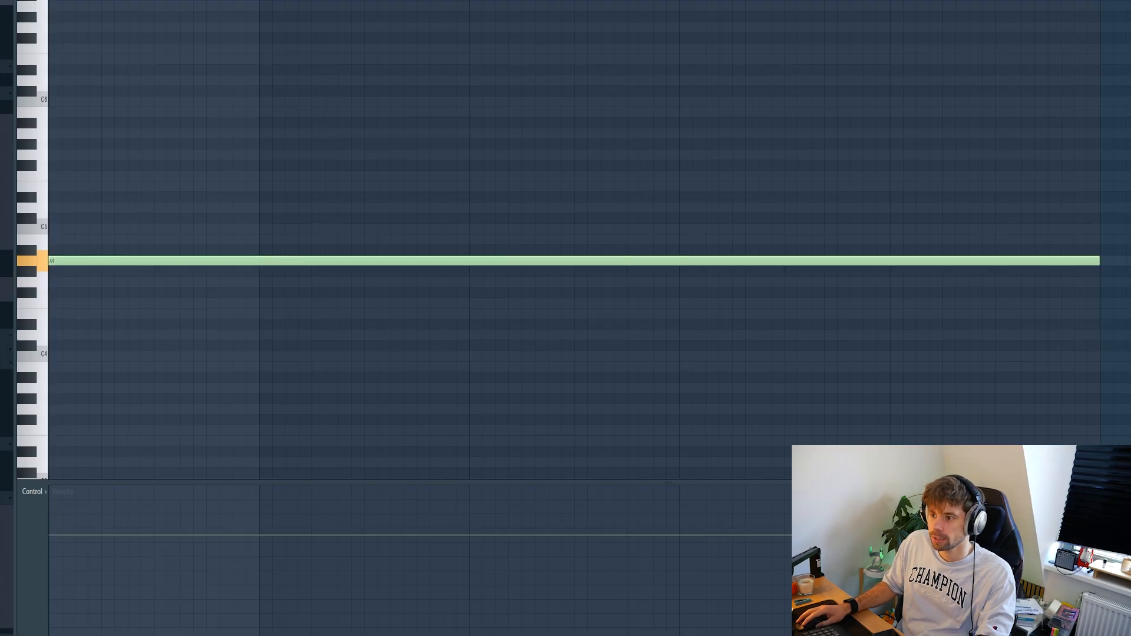
Open Serum #7 from the channel rack, turn on its MG Low 12 filter, show LFO 1 and audition the sound.
key(F6)
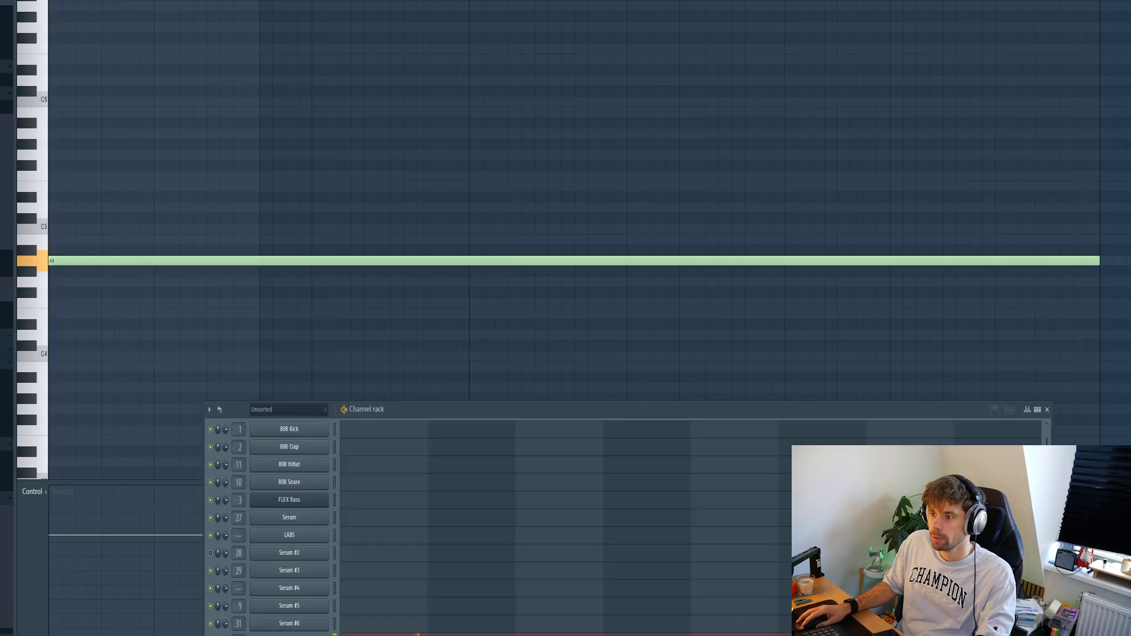
click(277, 635)
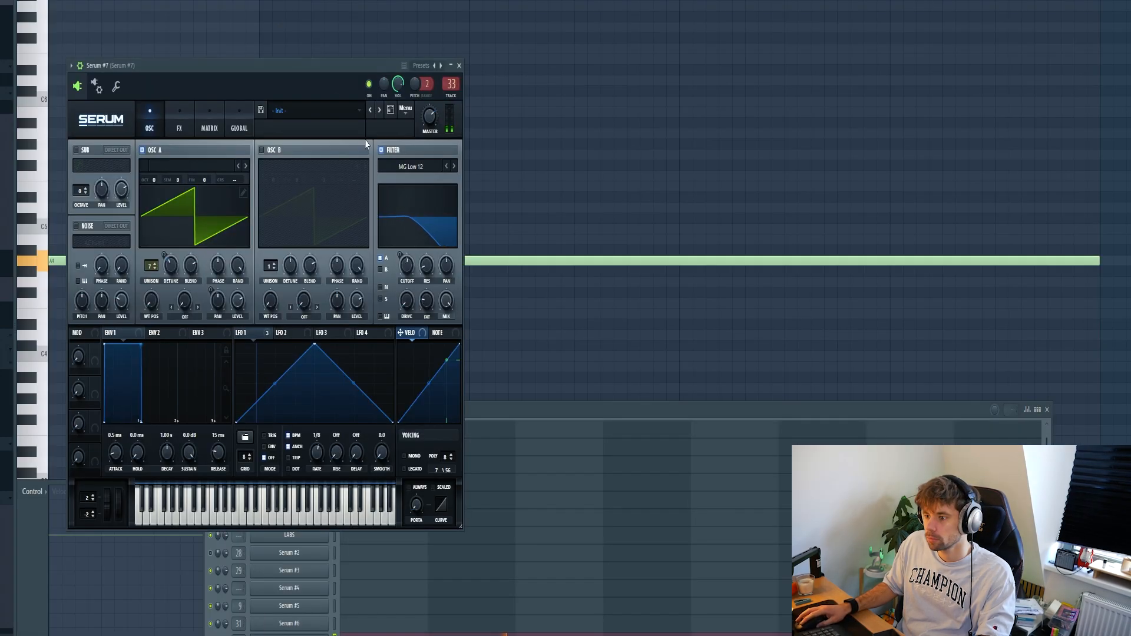
drag(186, 68, 413, 85)
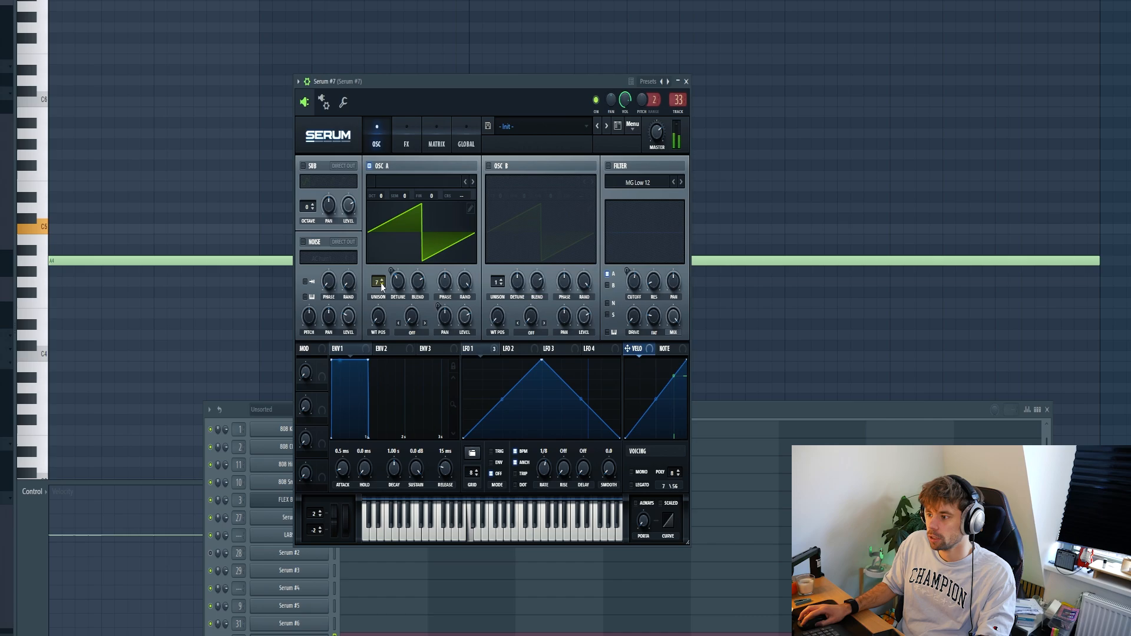
click(608, 166)
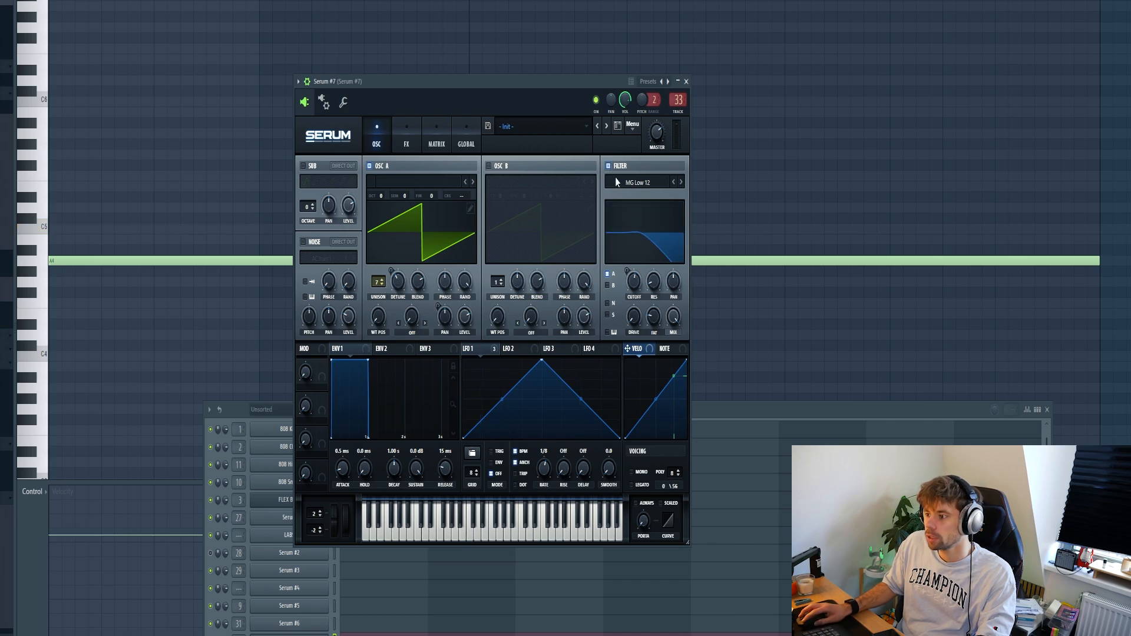
click(495, 351)
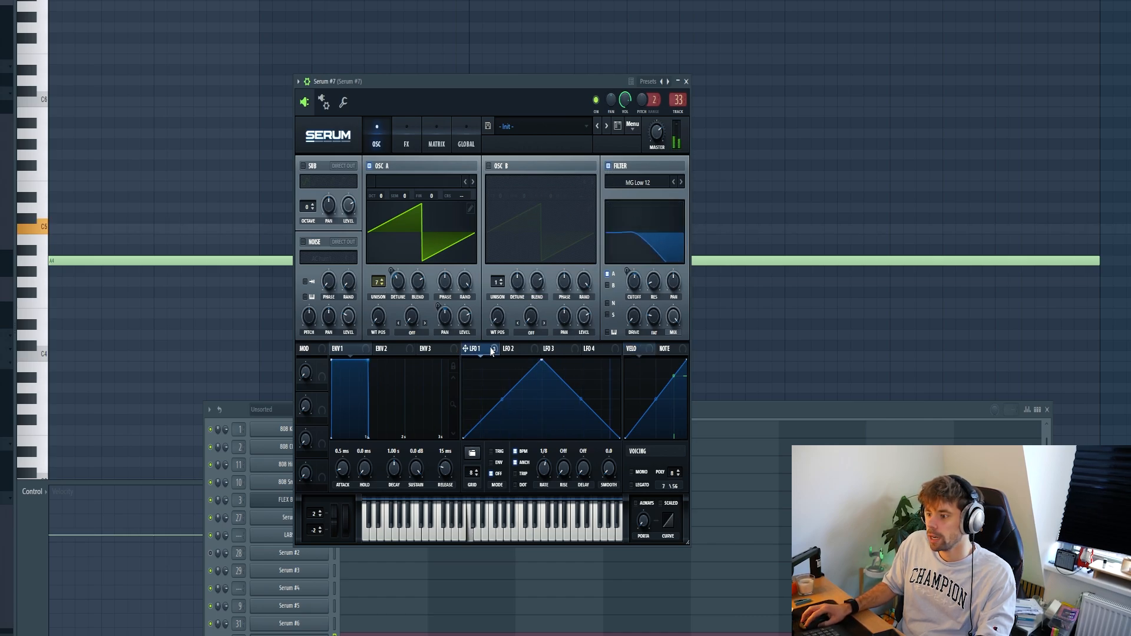
key(q)
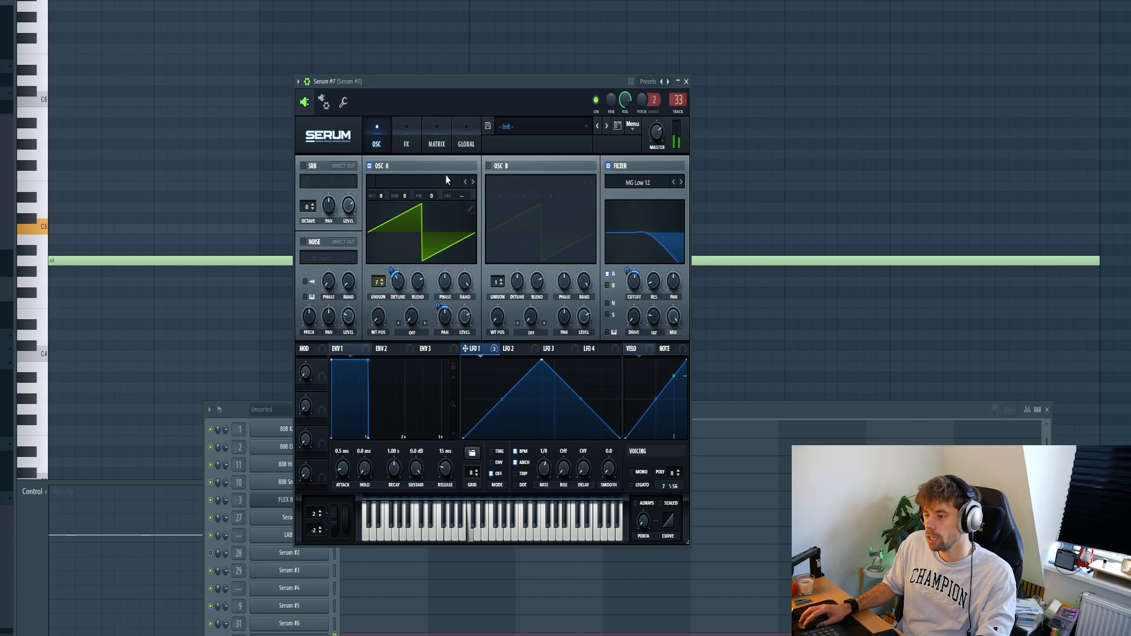
Turn on the EQ, delay and reverb in Serum #7's effects while auditioning notes, and return to the oscillator view.
click(411, 139)
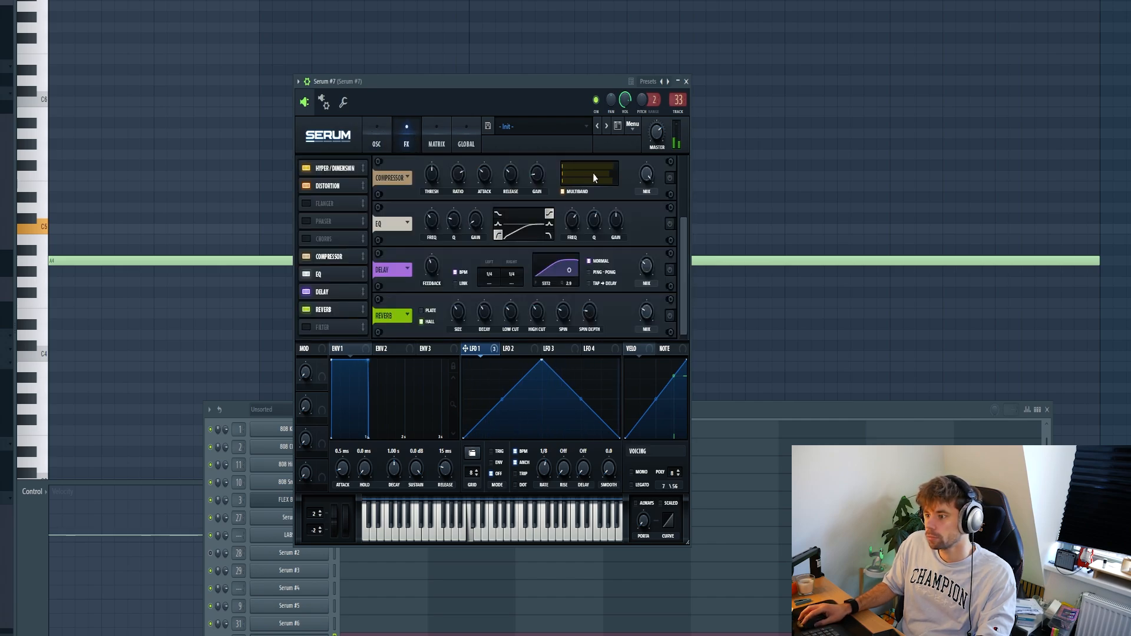
key(q)
click(670, 223)
click(670, 269)
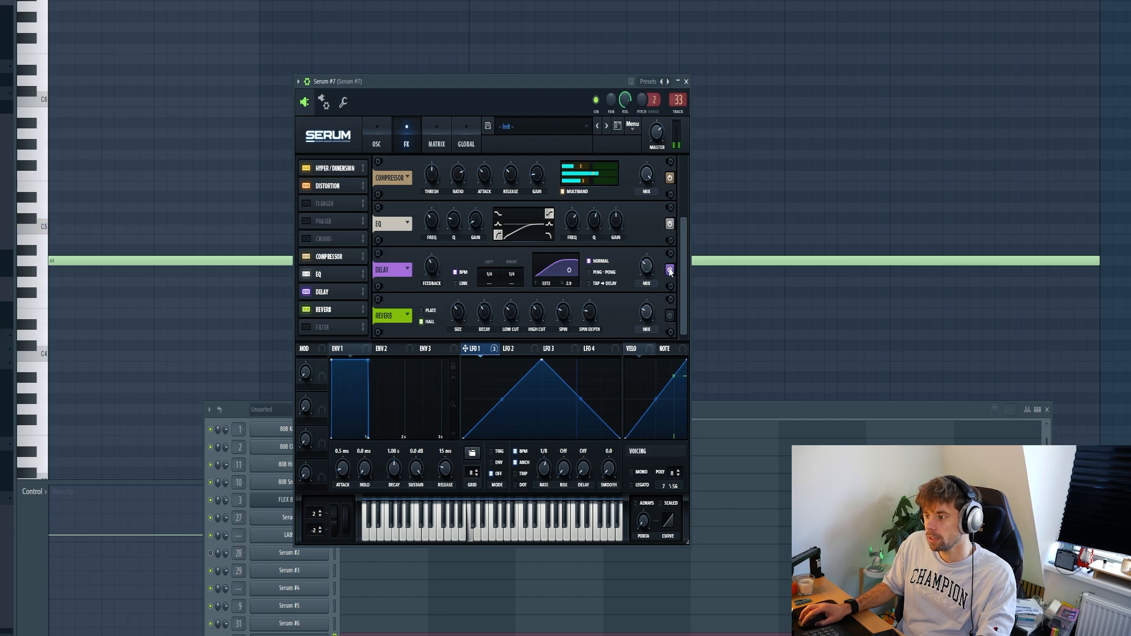
key(q)
click(670, 315)
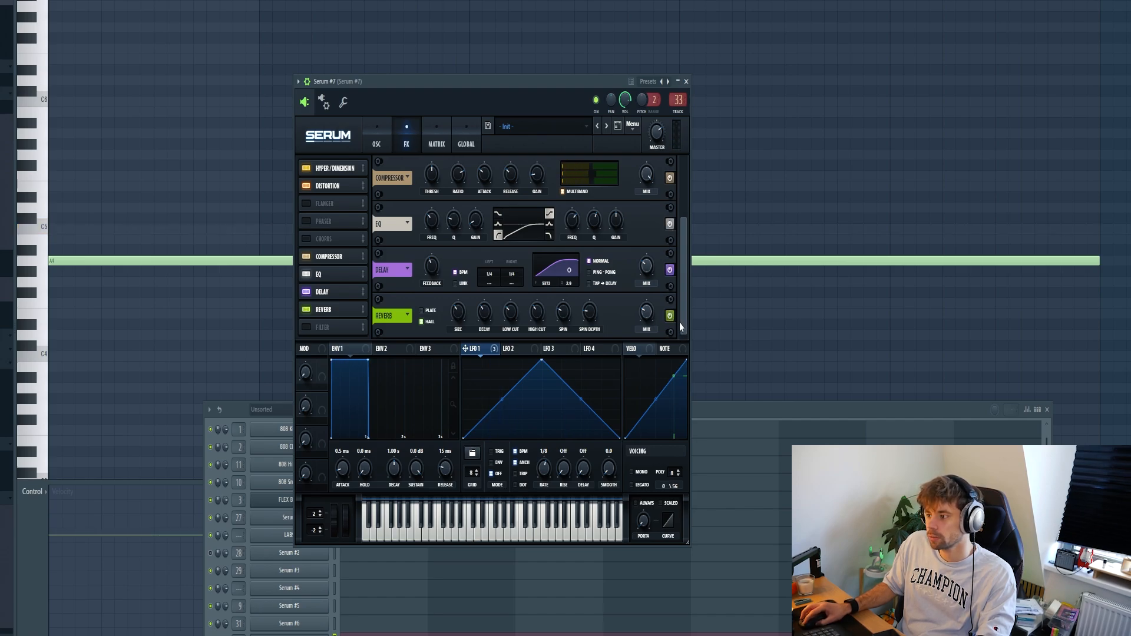
click(376, 140)
key(q)
key(n)
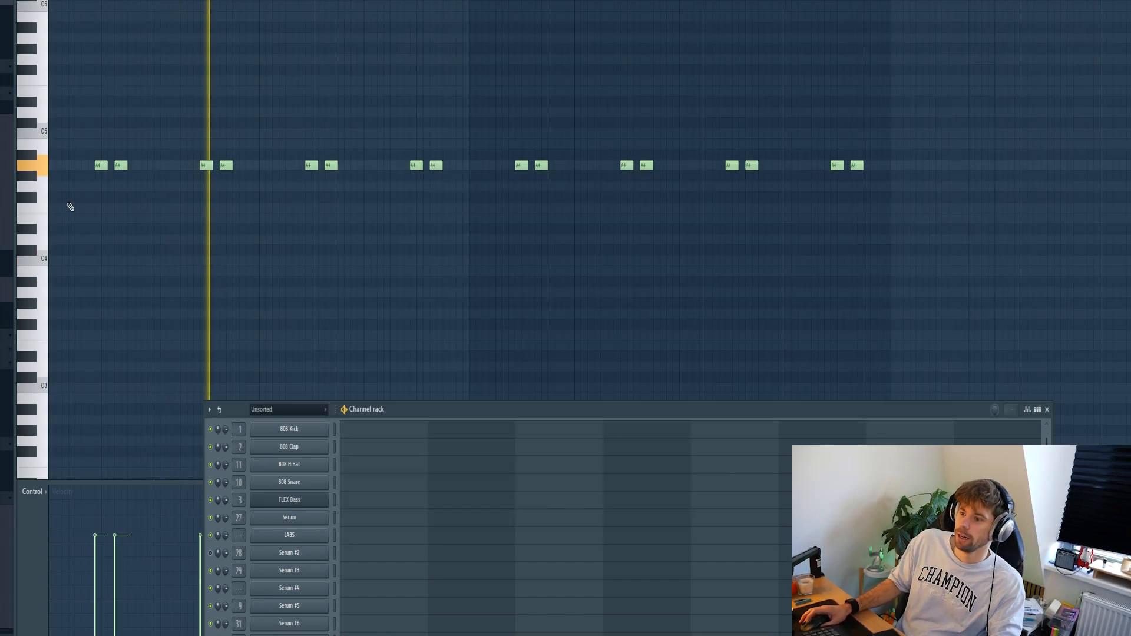
Select the first two A4 notes of the pluck pattern and raise the modulation wheel in Serum #9.
drag(116, 147, 197, 201)
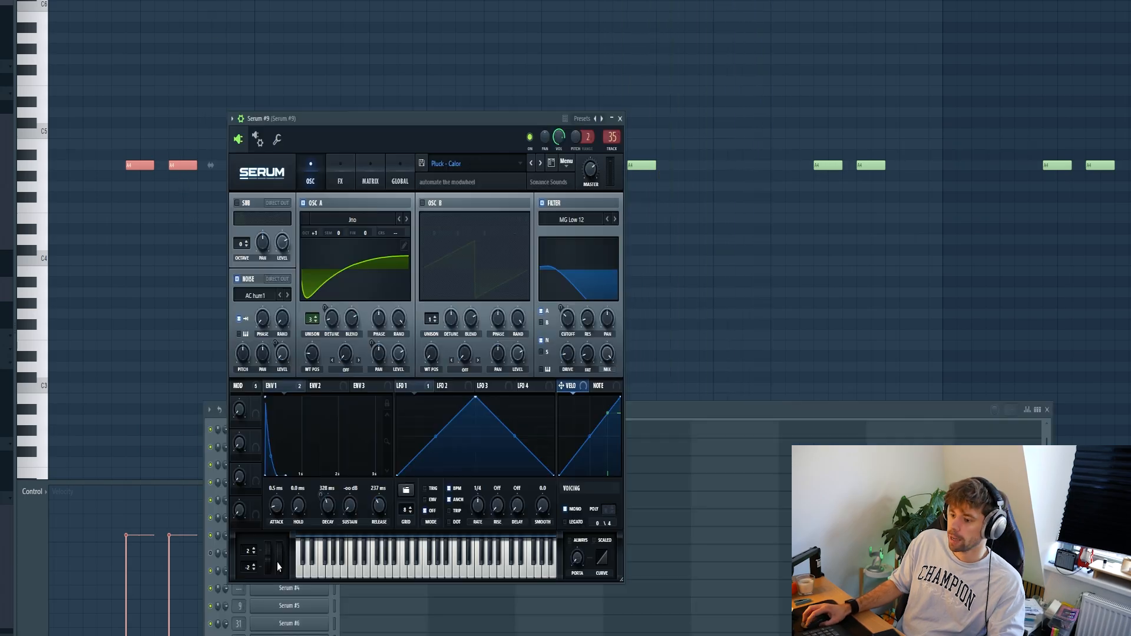
drag(279, 564, 297, 503)
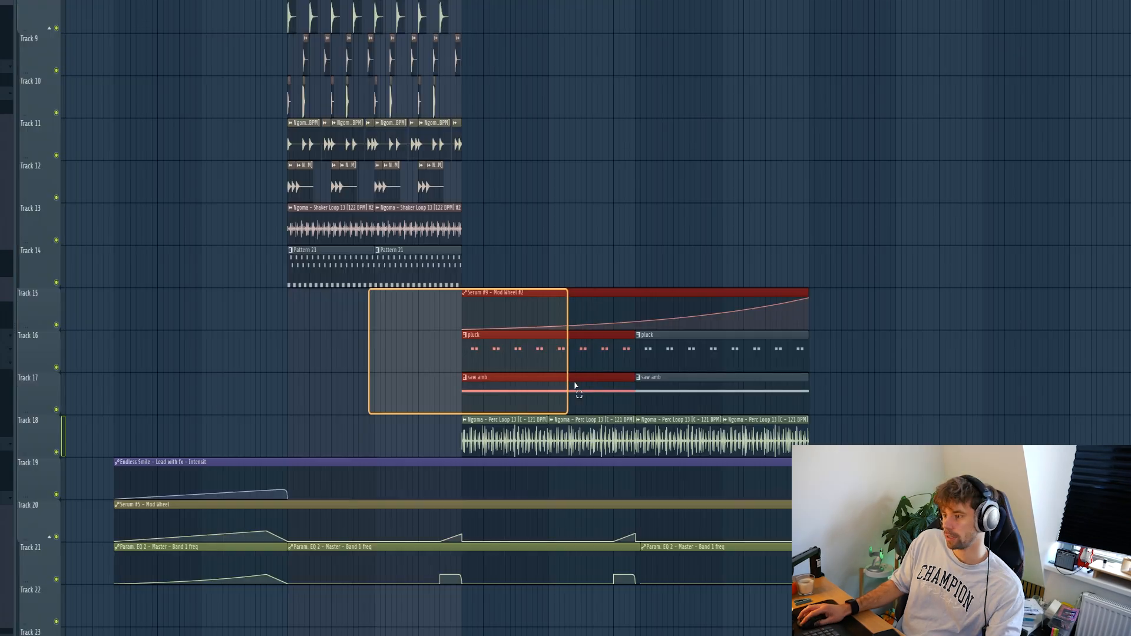
Copy the Serum #9 Mod Wheel #2, pluck and saw amb clips to the start of the intro on Tracks 15 to 17.
drag(570, 391, 218, 384)
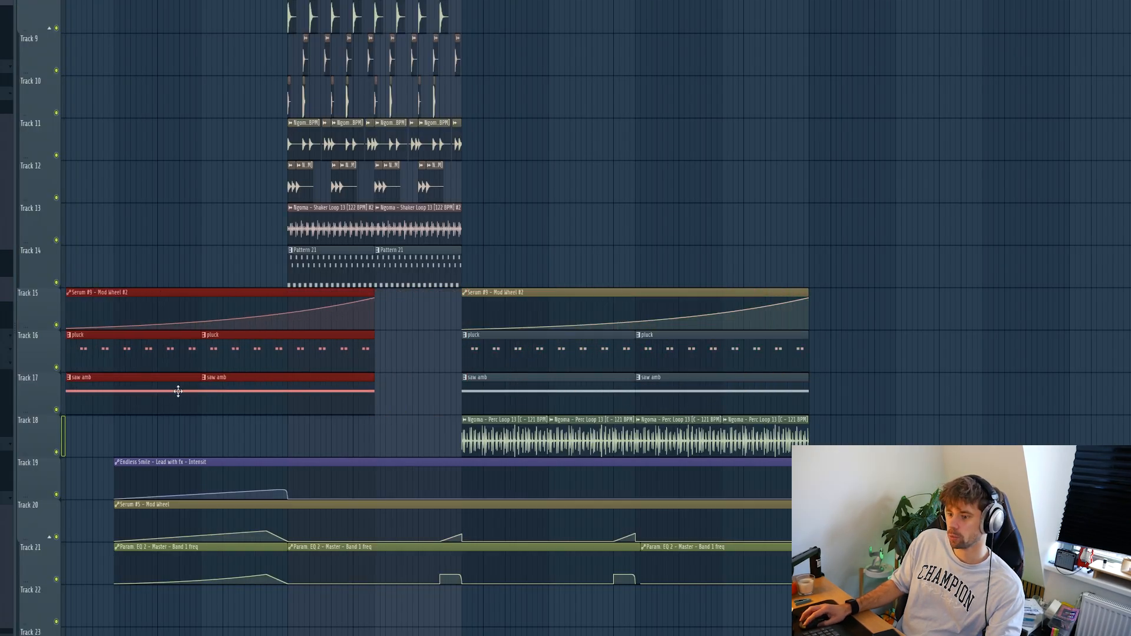
drag(227, 345, 312, 356)
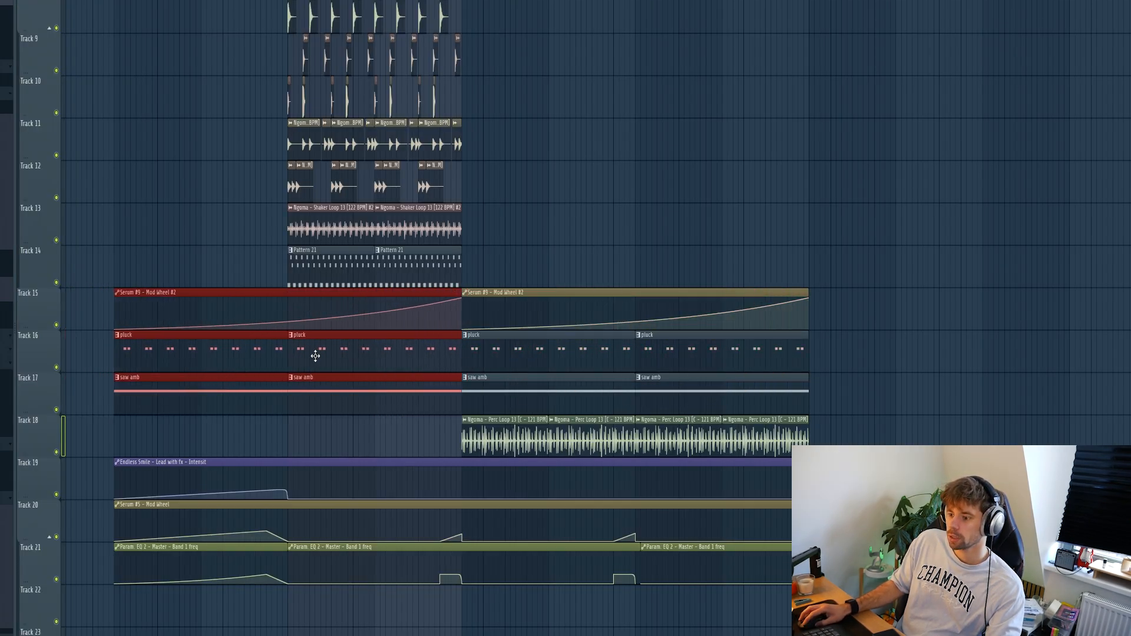
click(319, 433)
Delete the copied pluck and saw amb clips under the drop and shorten the copied Mod Wheel #2 automation to the intro's end.
right_click(321, 392)
right_click(324, 354)
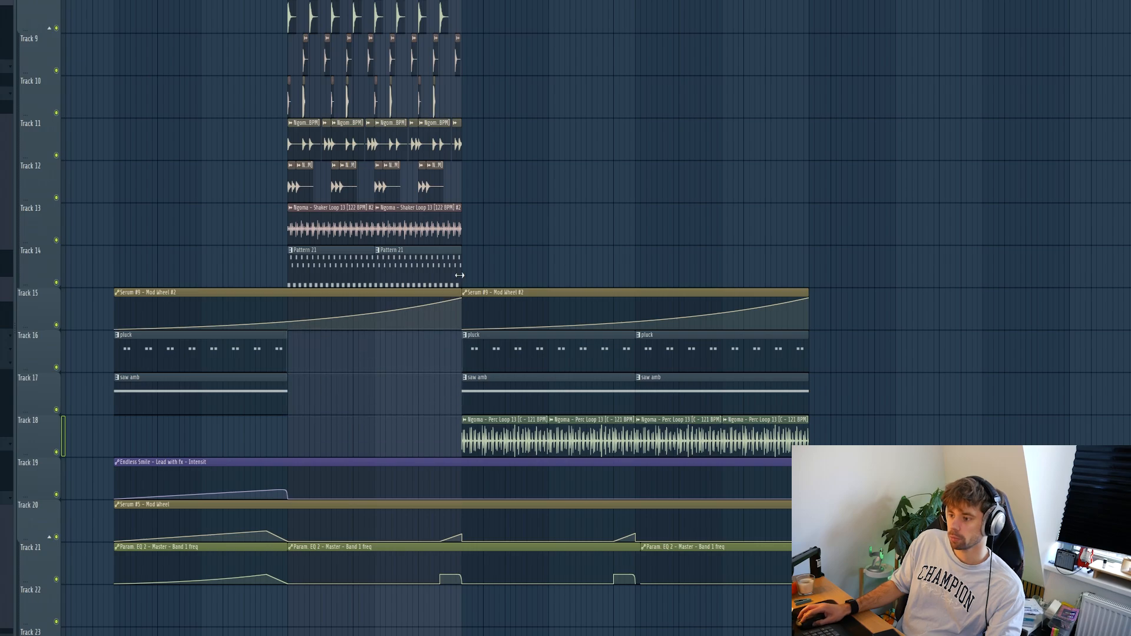
drag(459, 294, 288, 293)
scroll(119, 414, up, 3)
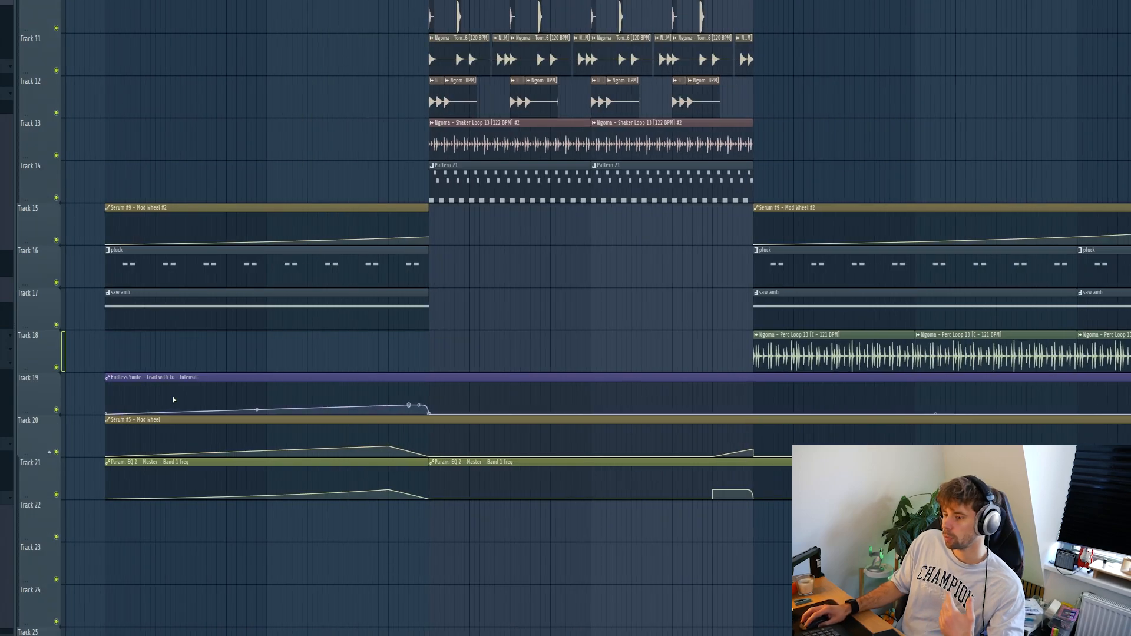
Open Fruity parametric EQ 2 on the Master track, play the intro and lower the band 1 low-cut frequency.
key(F9)
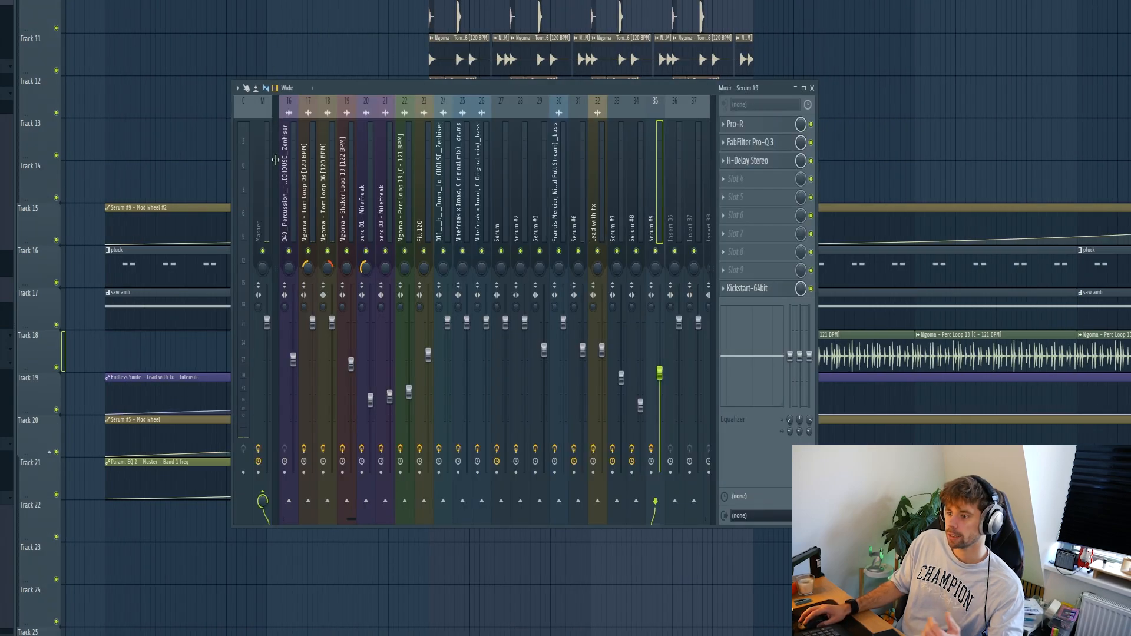
click(269, 217)
click(757, 124)
key(space)
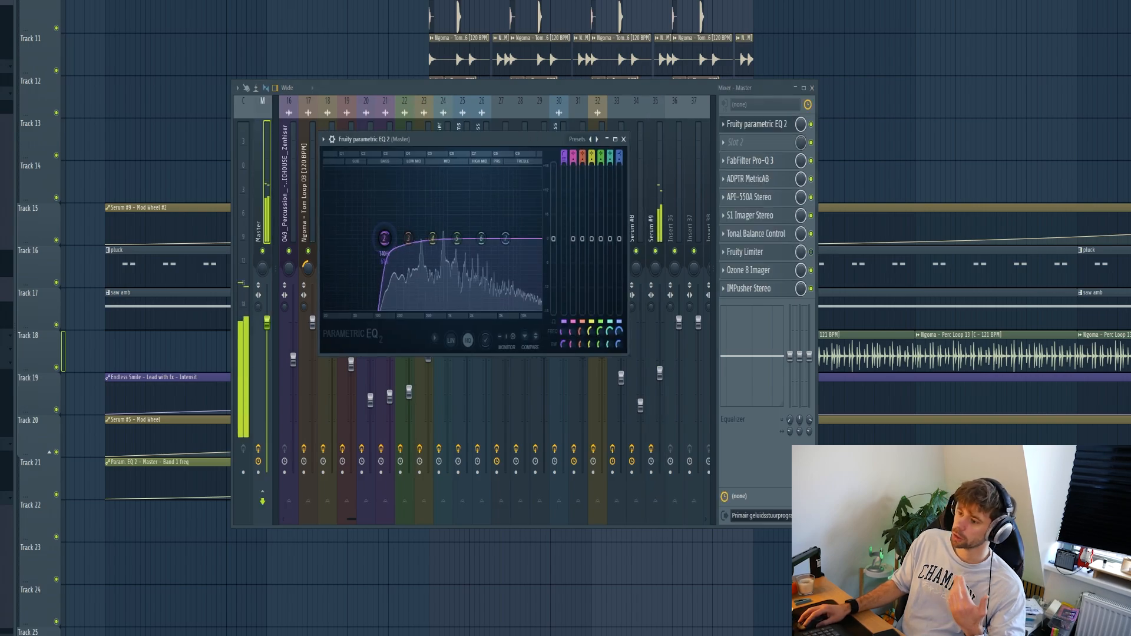
mouse_move(384, 238)
mouse_down()
mouse_move(324, 238)
mouse_move(382, 238)
mouse_up()
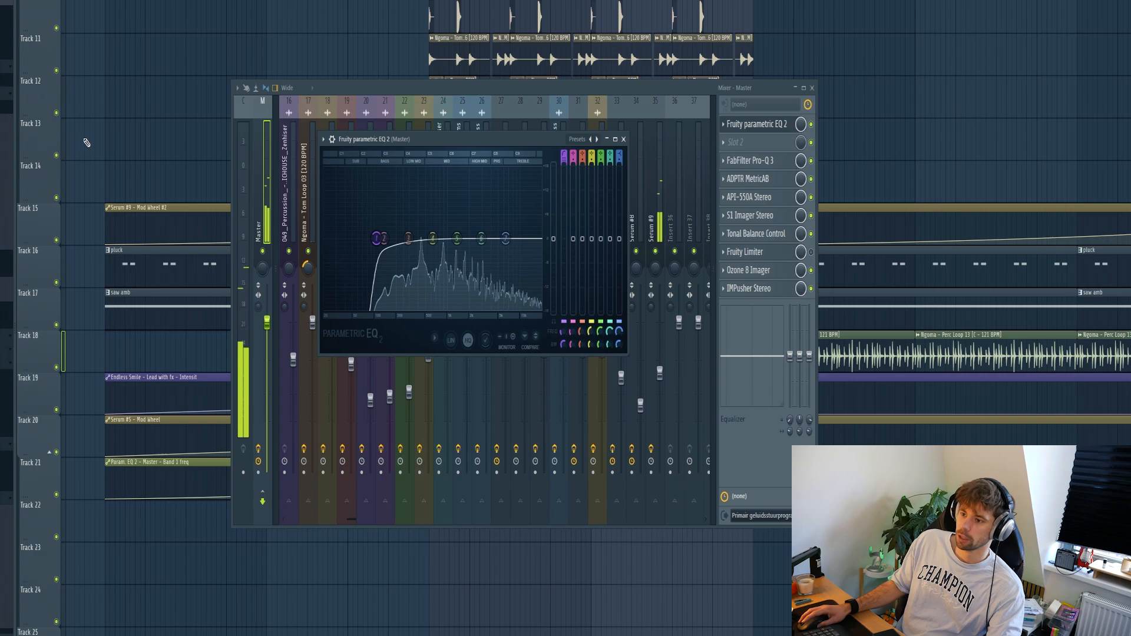
click(265, 6)
click(298, 2)
Select all the drop clips on Tracks 3 to 14 and duplicate them twice along the timeline.
scroll(405, 457, up, 5)
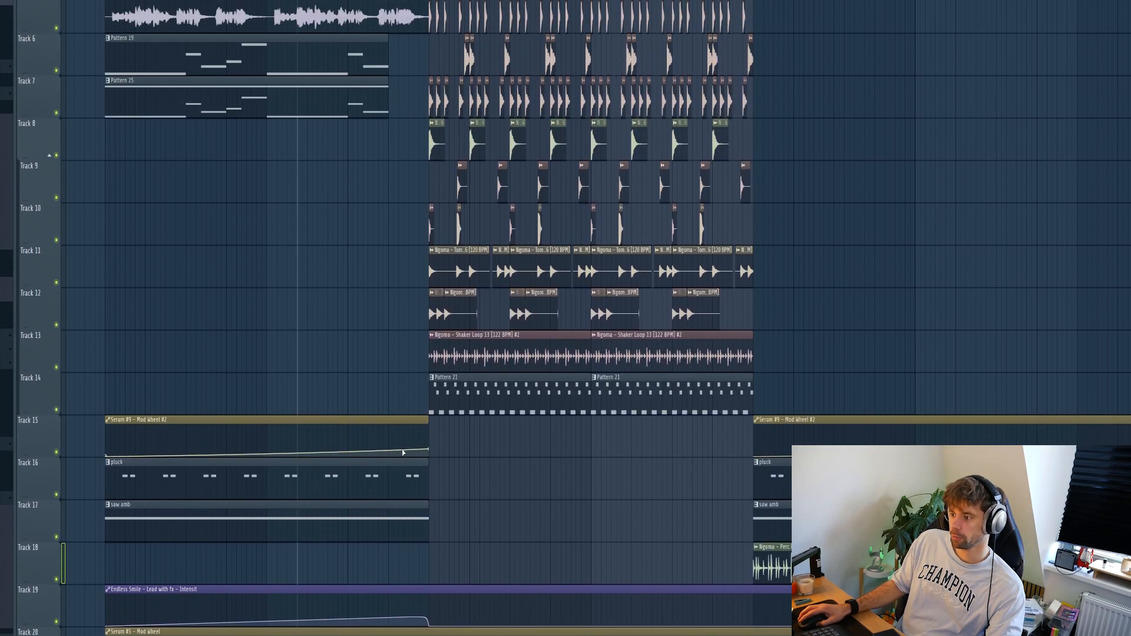
drag(502, 566, 311, 112)
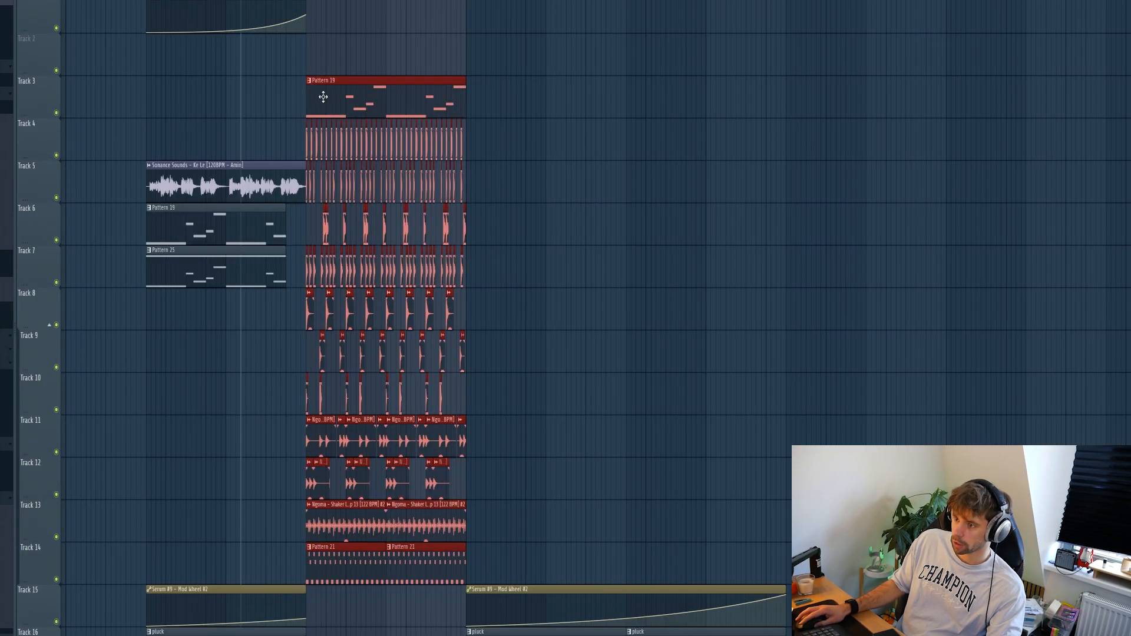
key(ctrl+b)
key(ctrl+b)
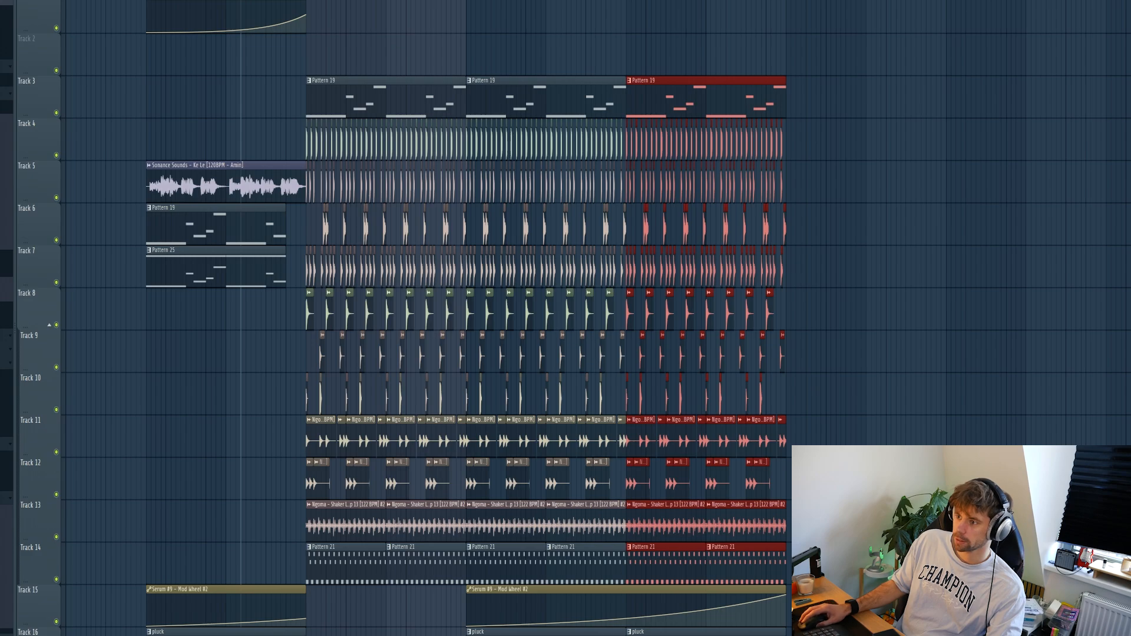
Place the Ke Le vocal clip on Track 2 above the third drop block.
click(389, 39)
click(624, 53)
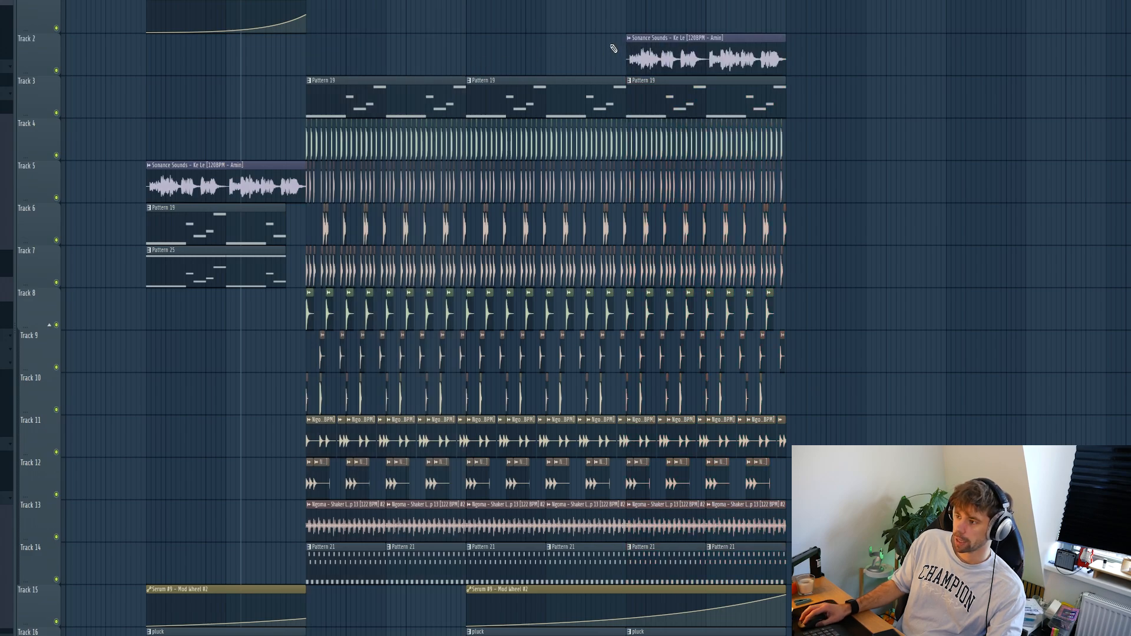
Play the arrangement from the start of the third drop block and review all of its tracks.
drag(616, 1, 626, 1)
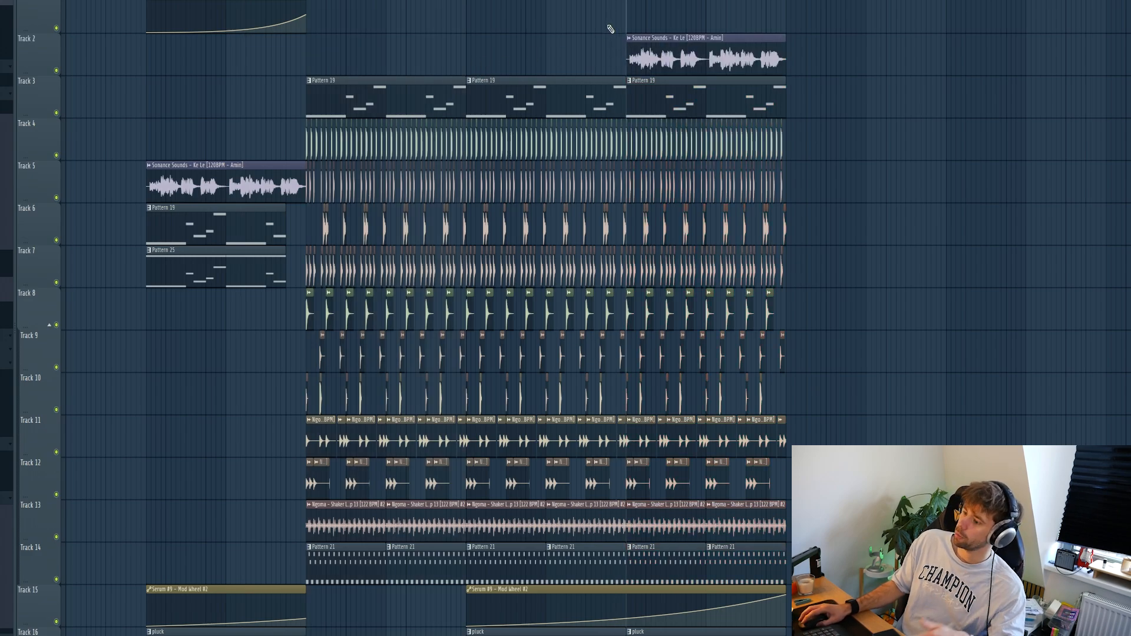
scroll(809, 321, down, 3)
scroll(814, 325, up, 2)
key(space)
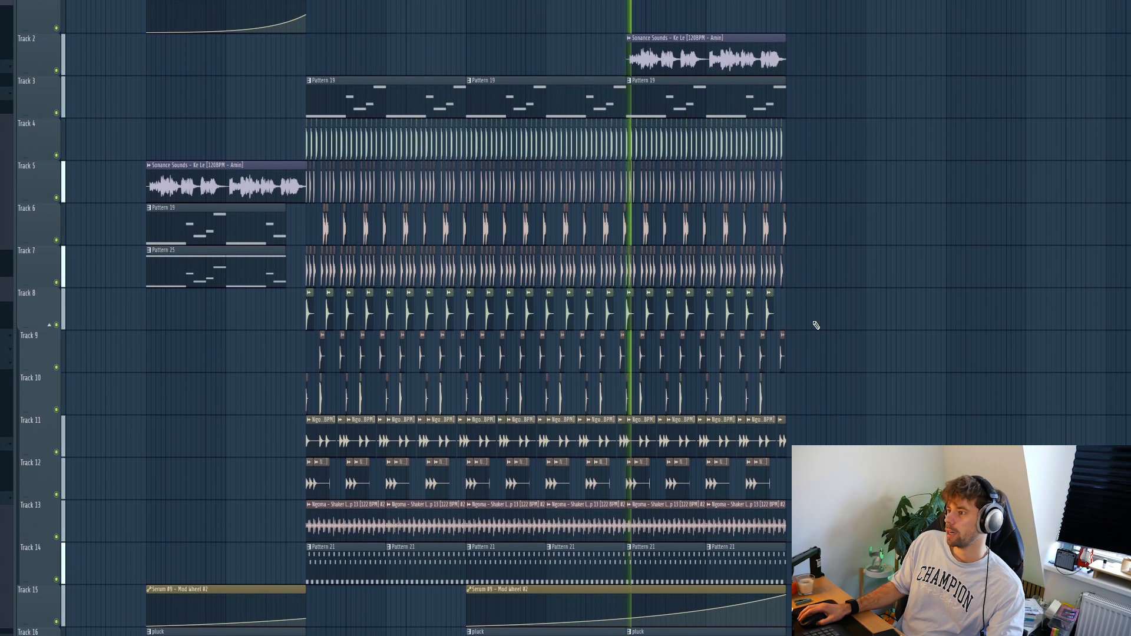
scroll(817, 333, down, 8)
scroll(817, 332, down, 7)
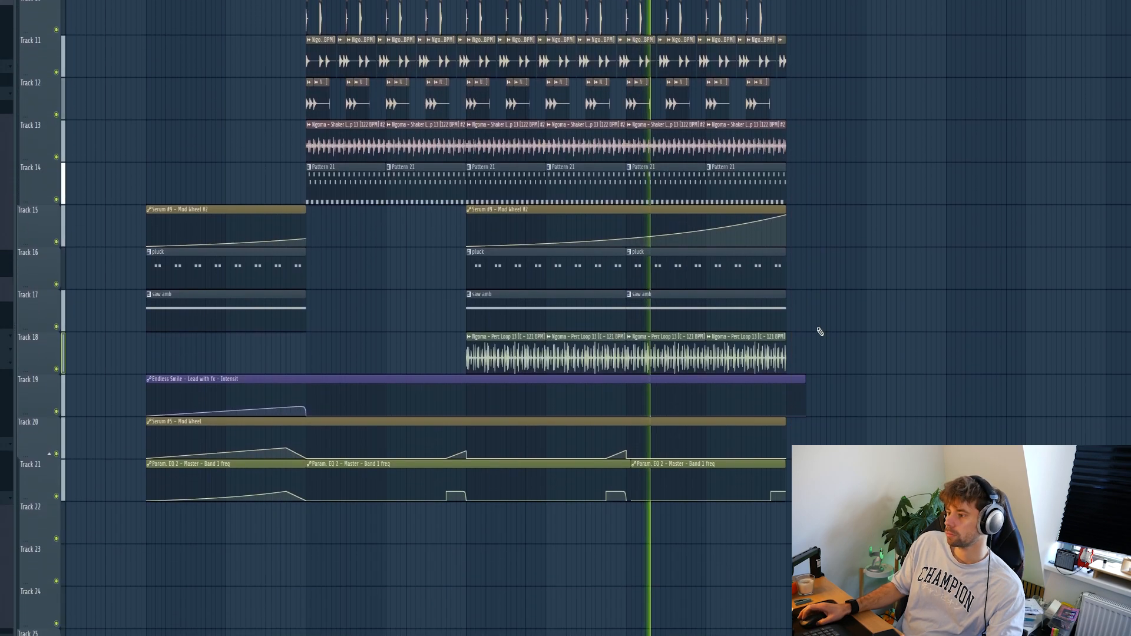
scroll(815, 334, up, 16)
key(space)
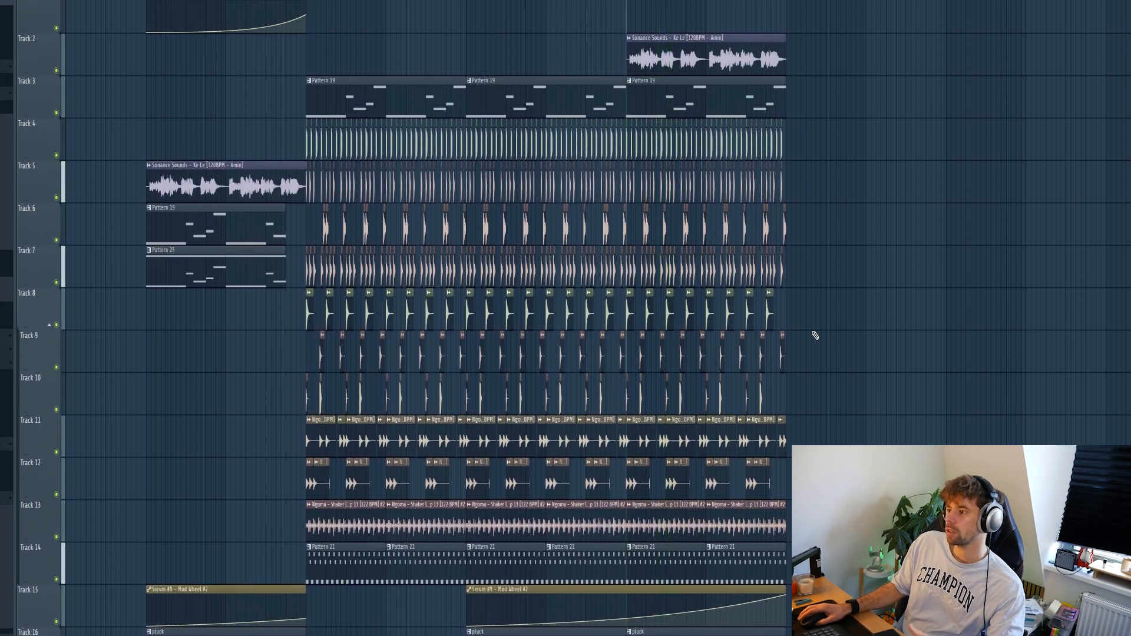